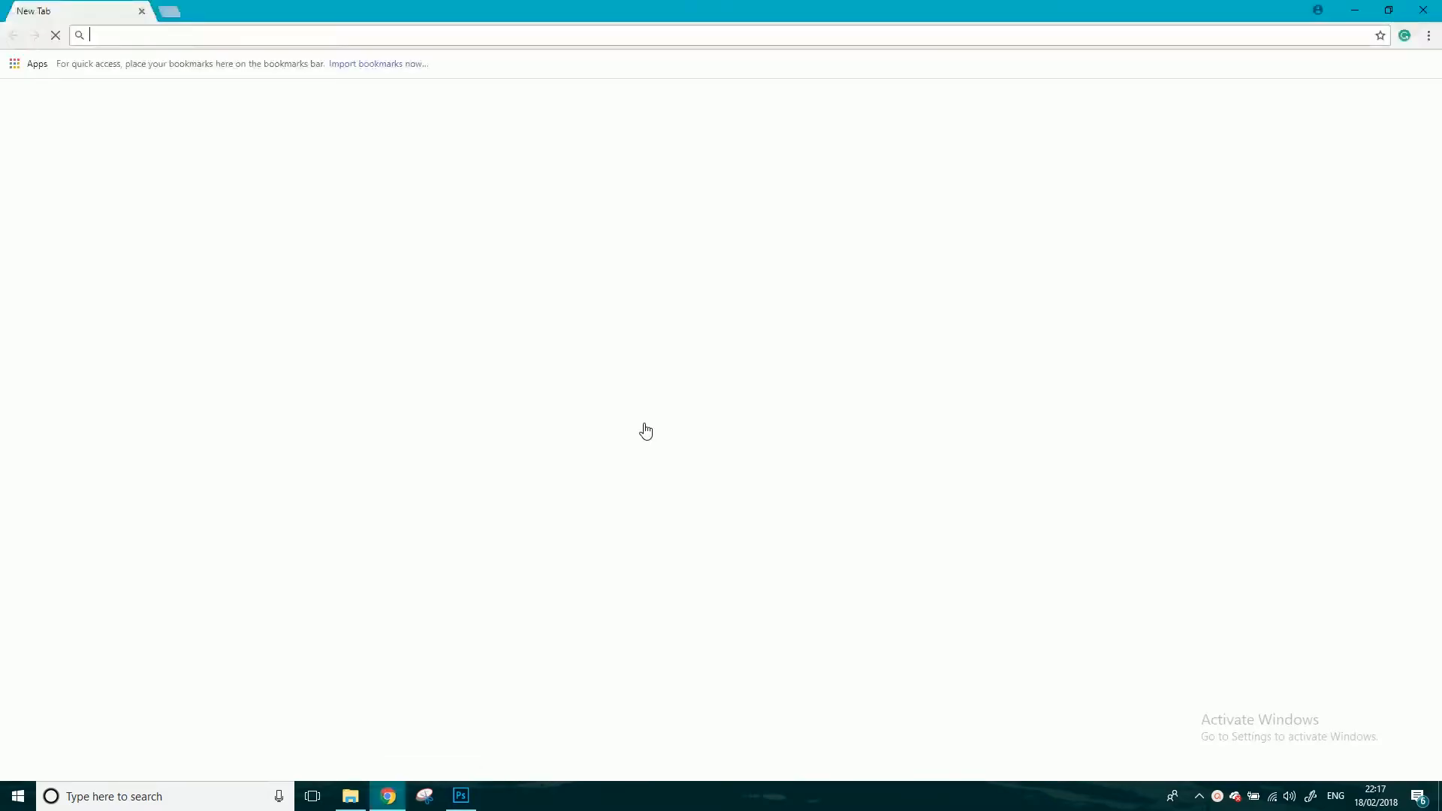
Go to pexels.com and open the photo of the laptop on a wooden desk from the free stock photos.
{"action": "type", "text": "pexels.com"}
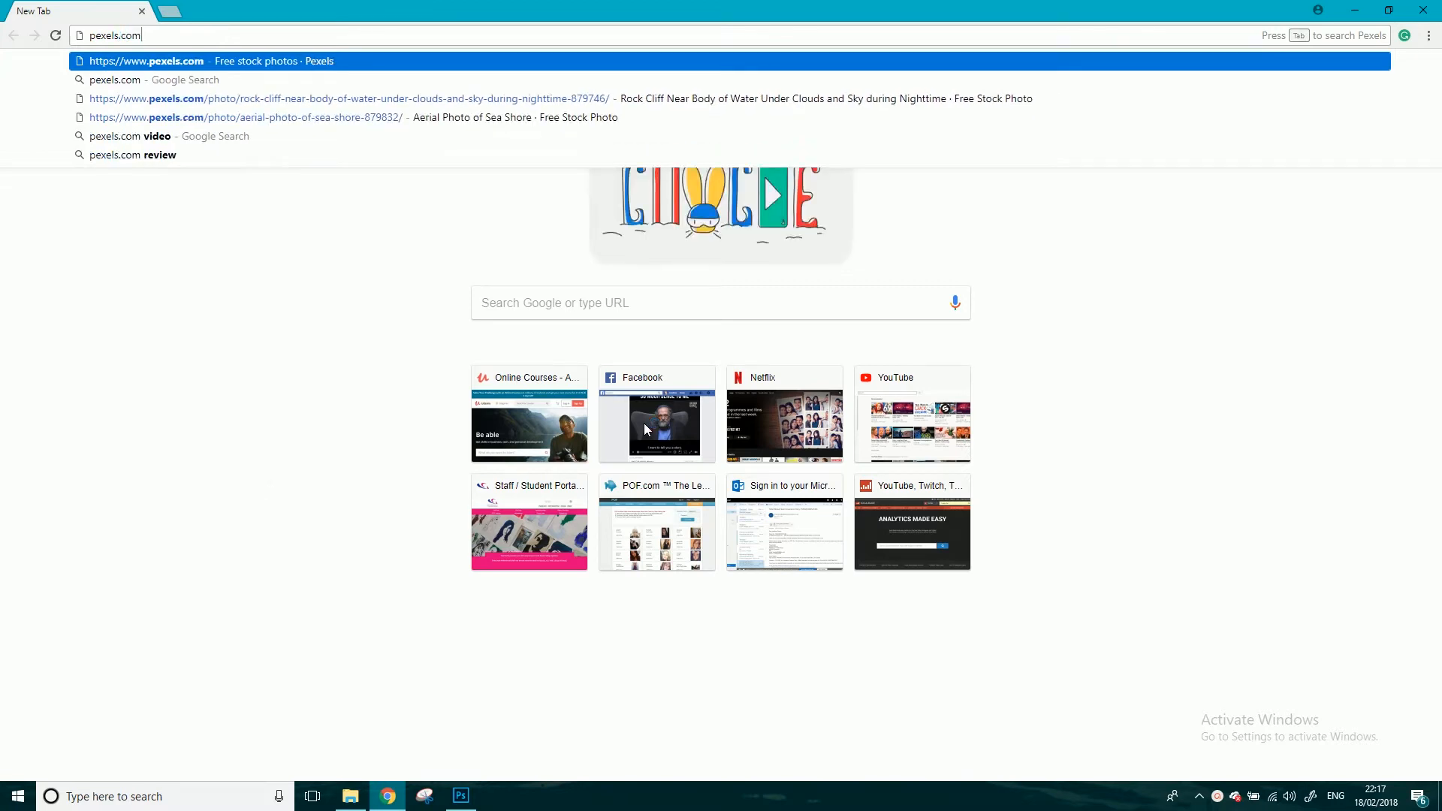
{"action": "key", "text": "Return"}
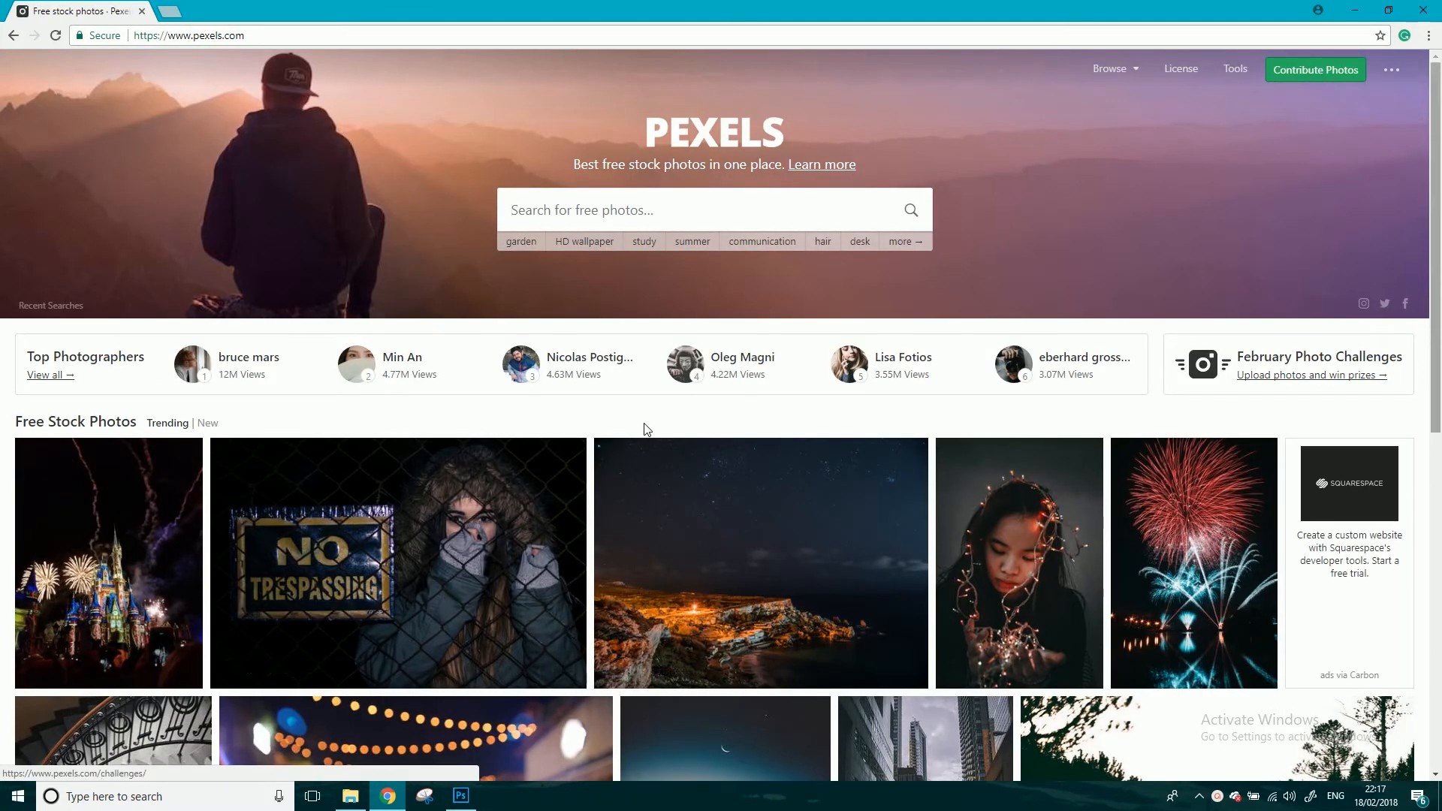
{"action": "scroll", "coordinate": [644, 429], "scroll_direction": "down", "scroll_amount": 8}
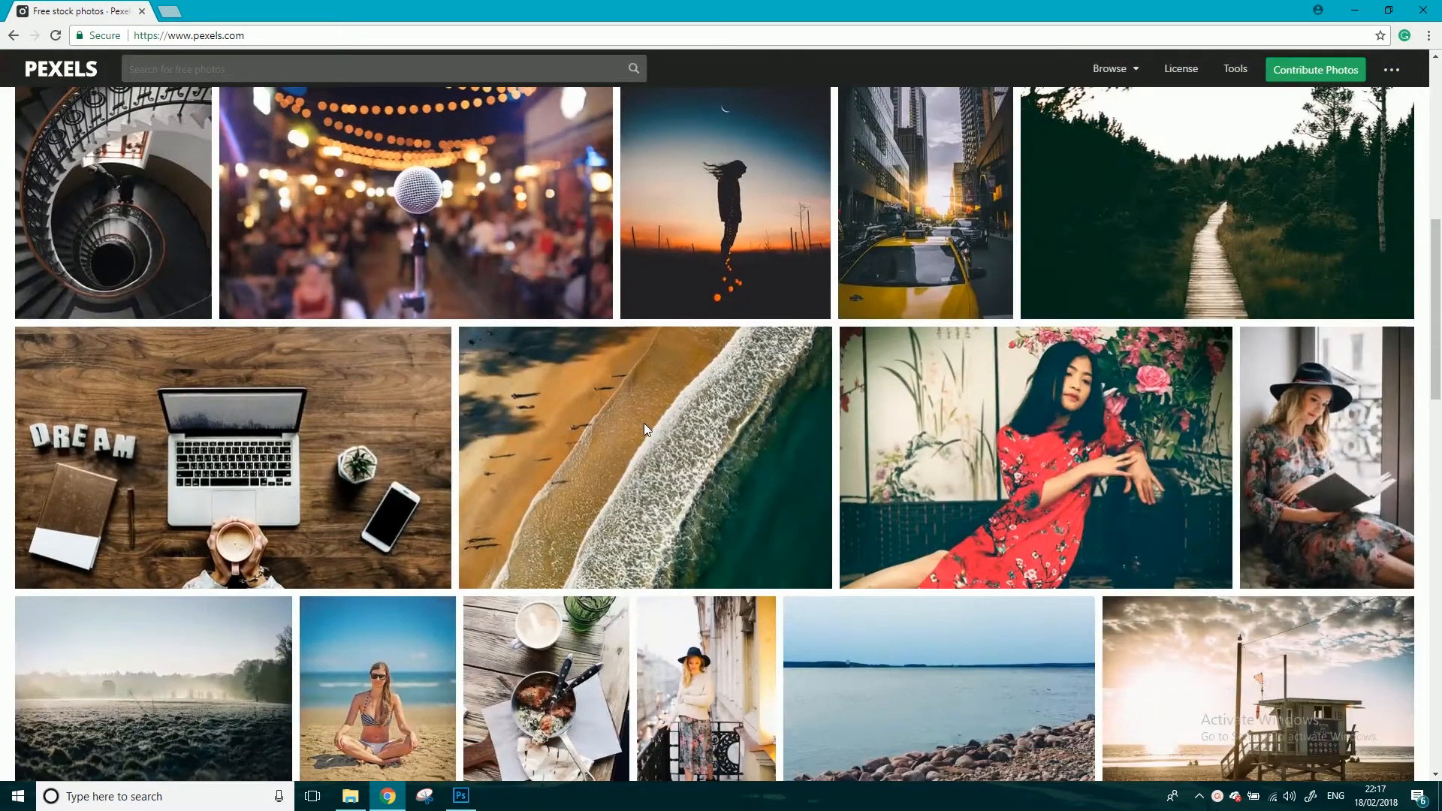
{"action": "left_click", "coordinate": [315, 443]}
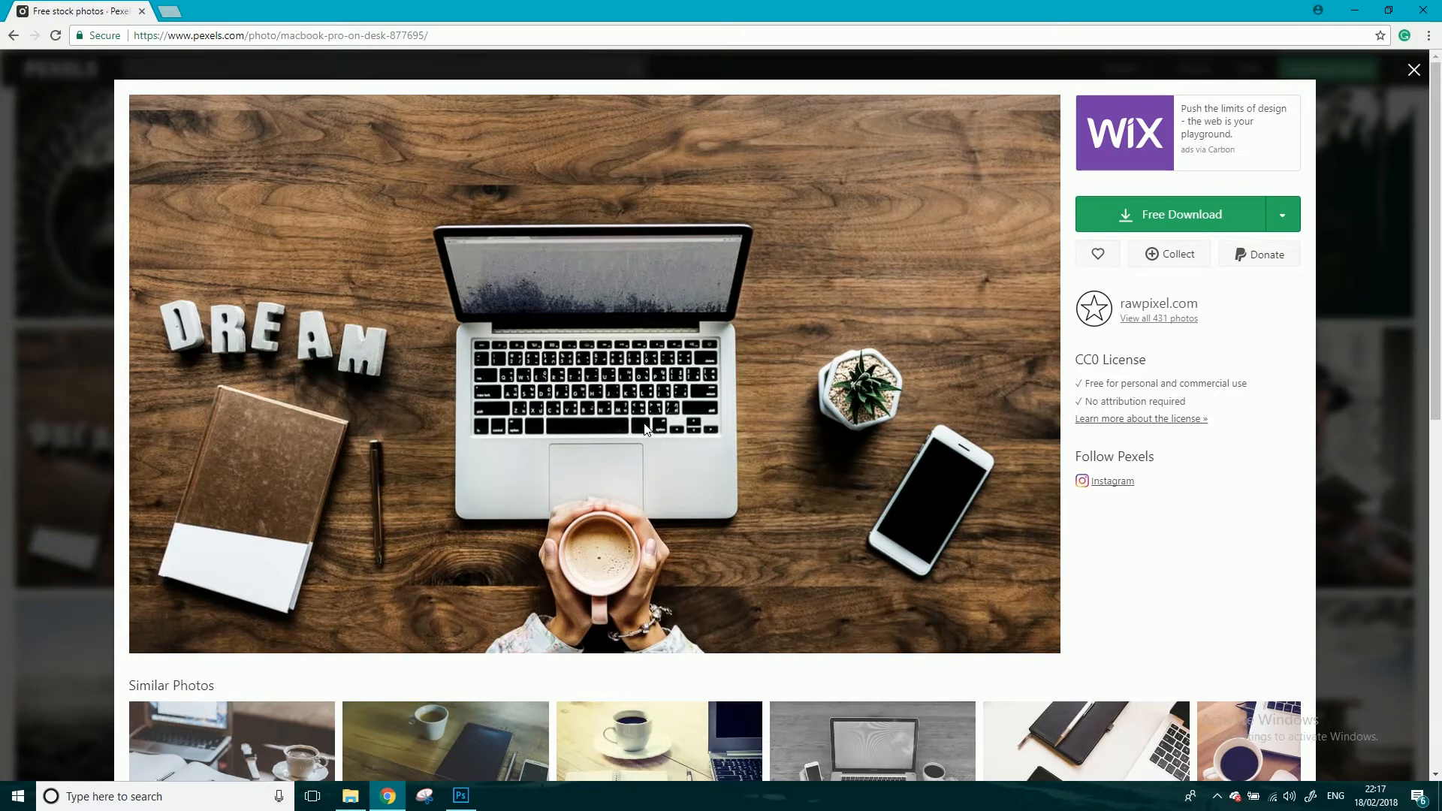
Read the photo license information on Pexels and return to the site's home page.
{"action": "left_click", "coordinate": [1141, 419]}
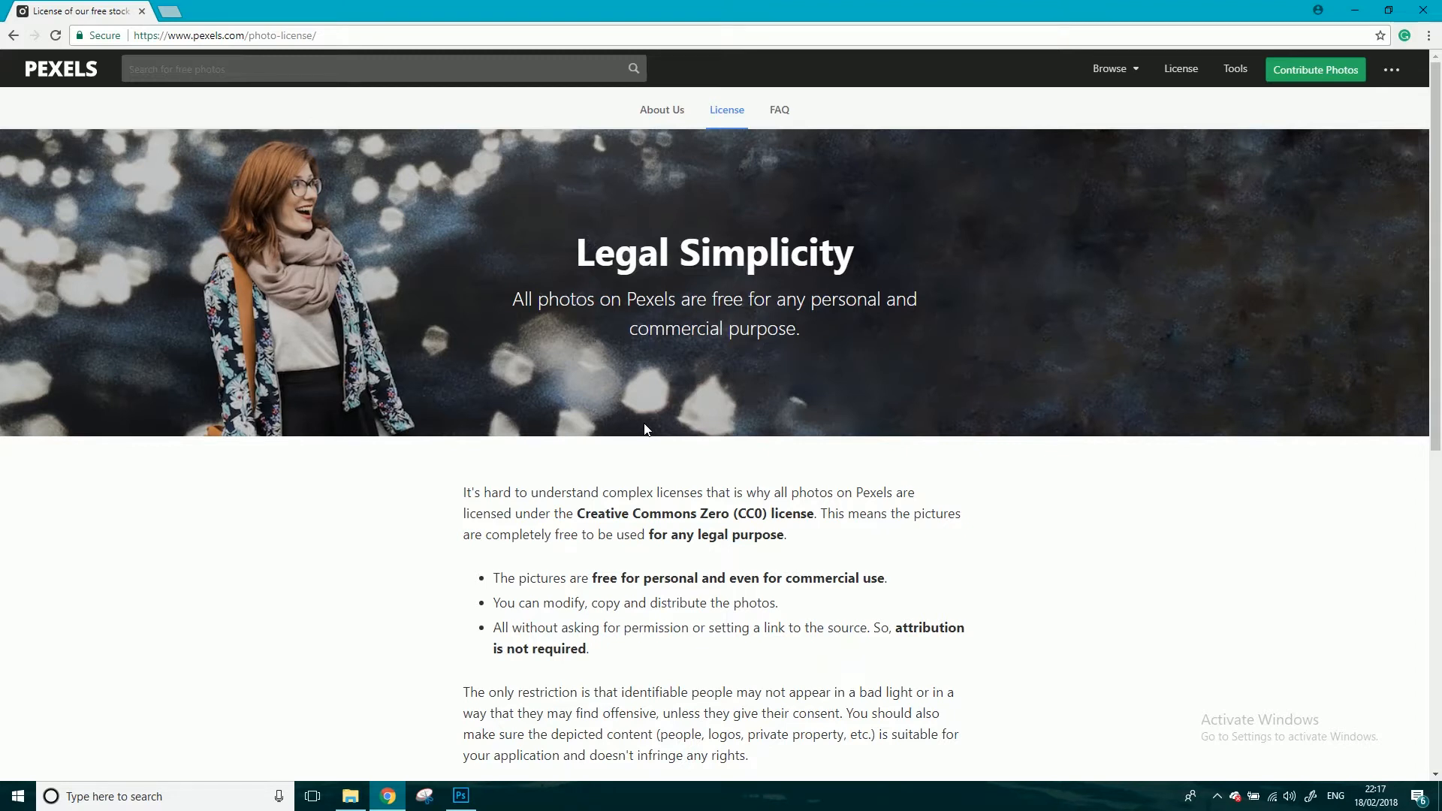
{"action": "scroll", "coordinate": [647, 430], "scroll_direction": "left", "scroll_amount": 2}
{"action": "left_click", "coordinate": [61, 69]}
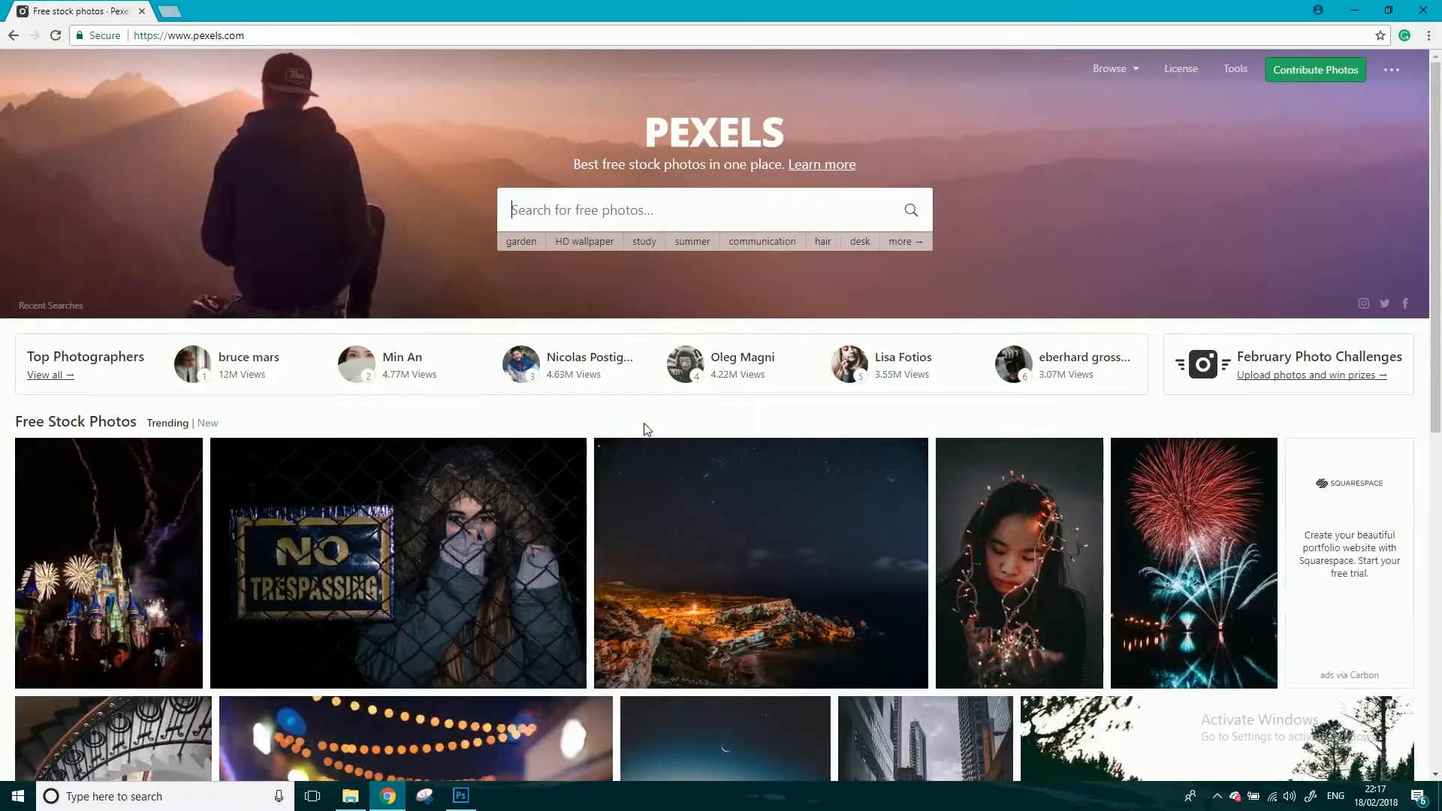
Browse the free stock photos, previewing the rocky coast at night and the person in the blue shirt.
{"action": "left_click", "coordinate": [645, 431]}
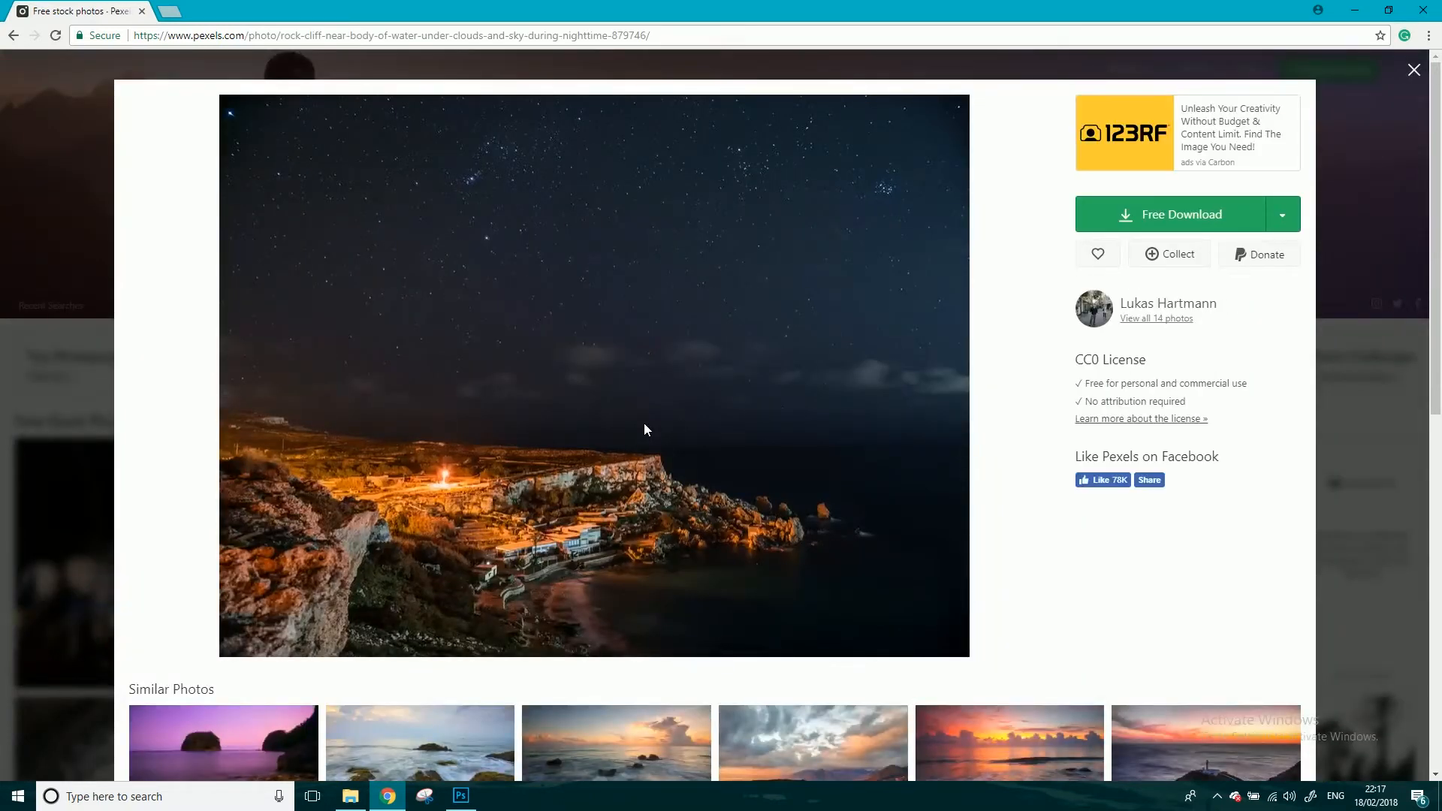
{"action": "key", "text": "alt+Left"}
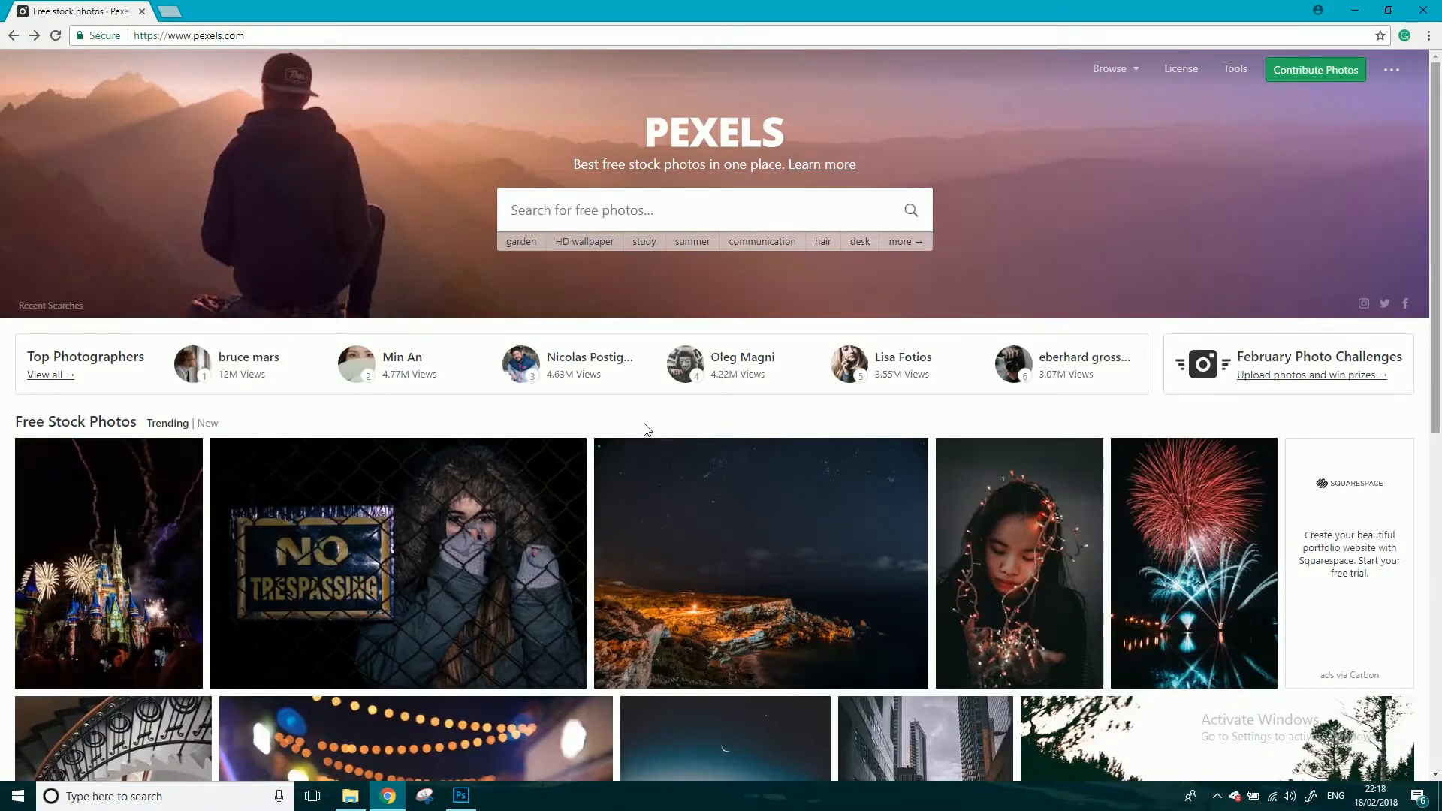
{"action": "scroll", "coordinate": [646, 430], "scroll_direction": "down", "scroll_amount": 15}
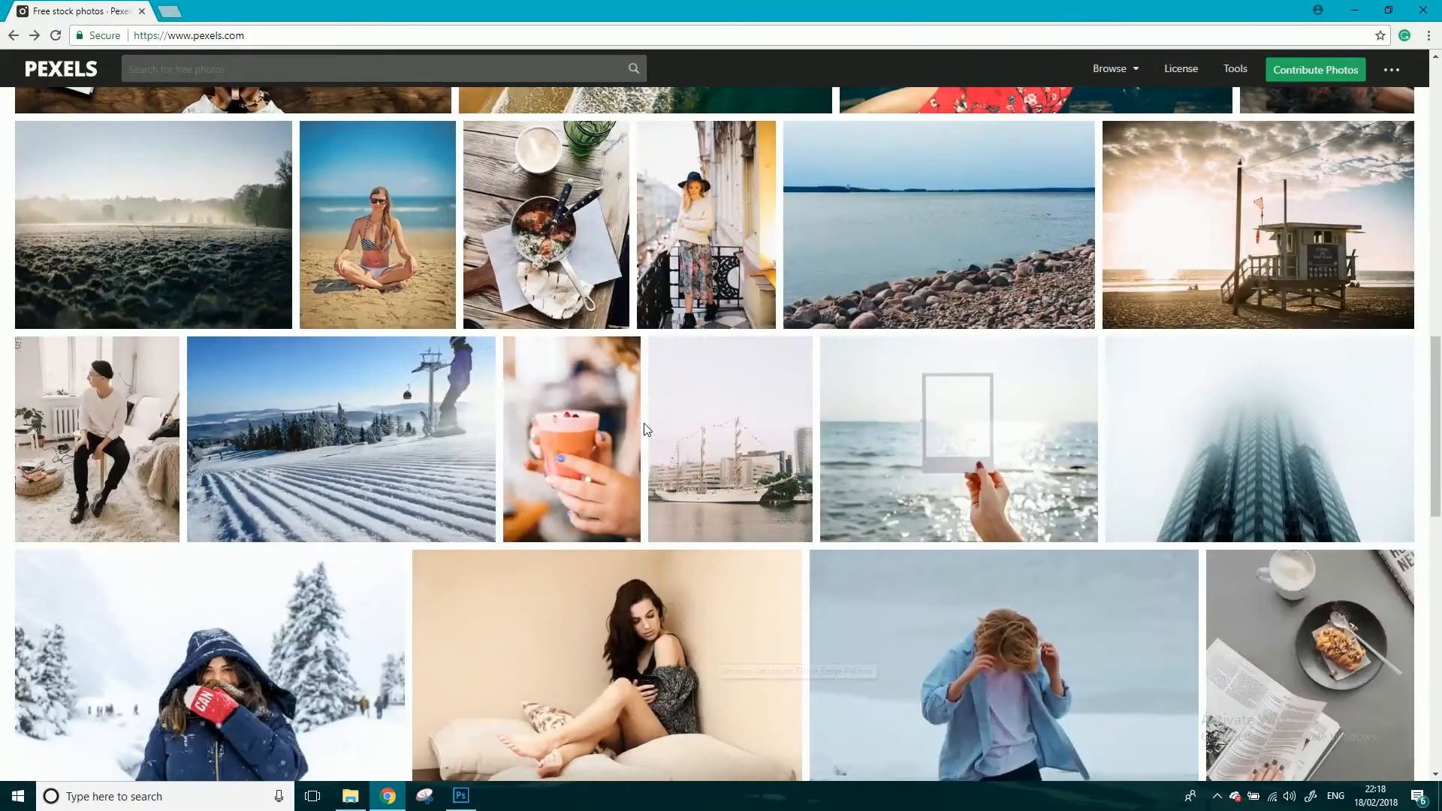
{"action": "key", "text": "alt+Right"}
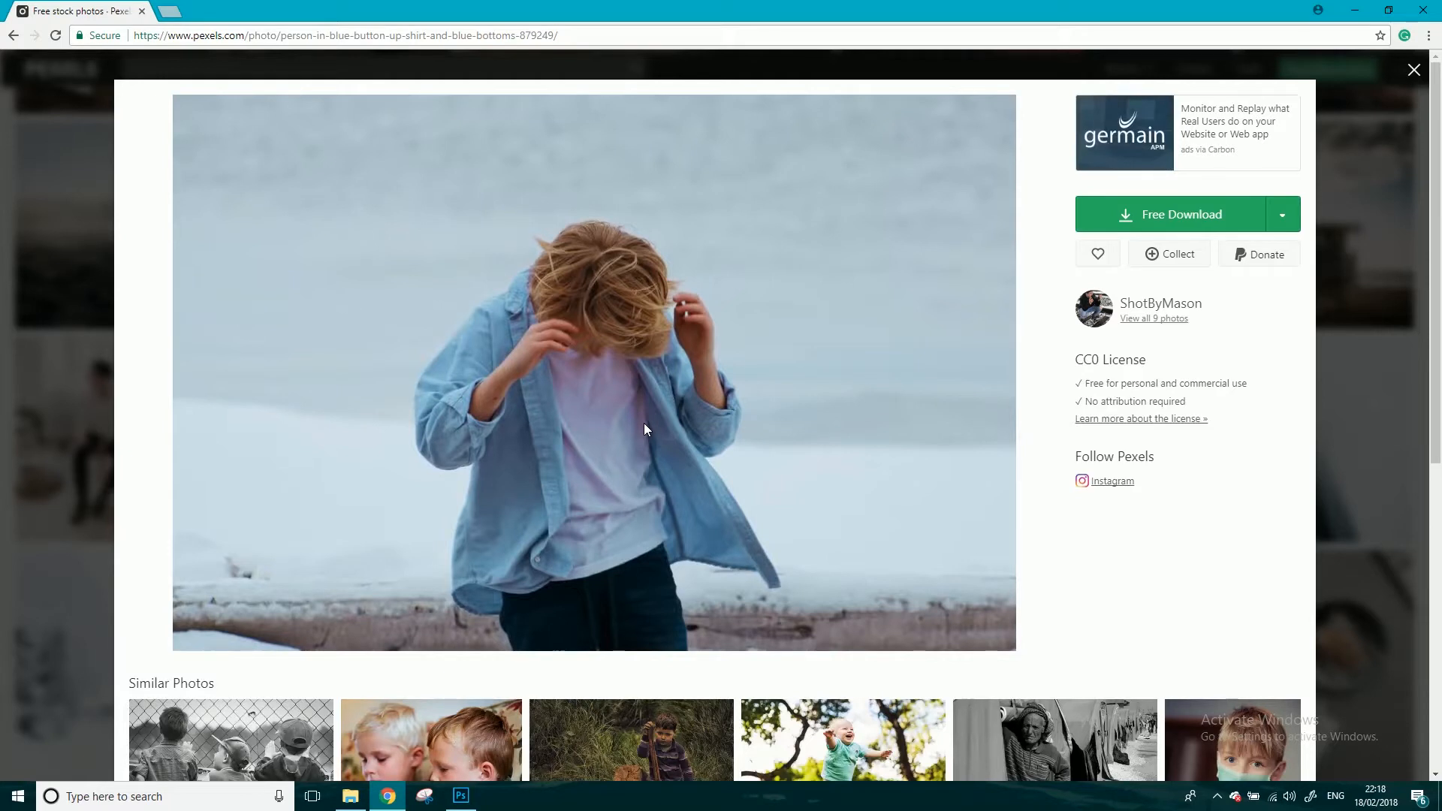
{"action": "key", "text": "alt+Left"}
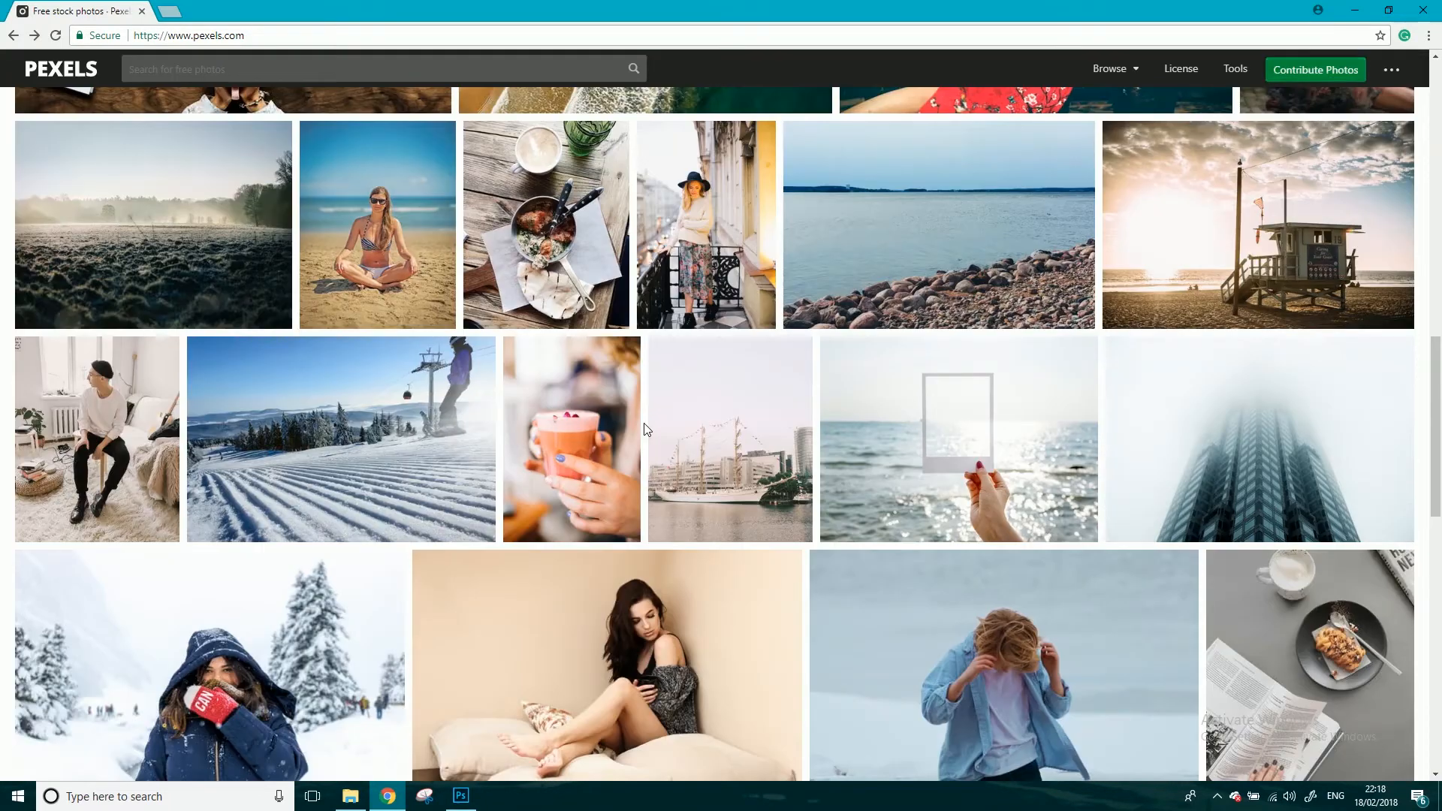
Switch to Photoshop and open the beach image pexels-photo-879832 from the Desktop.
{"action": "key", "text": "alt+Tab"}
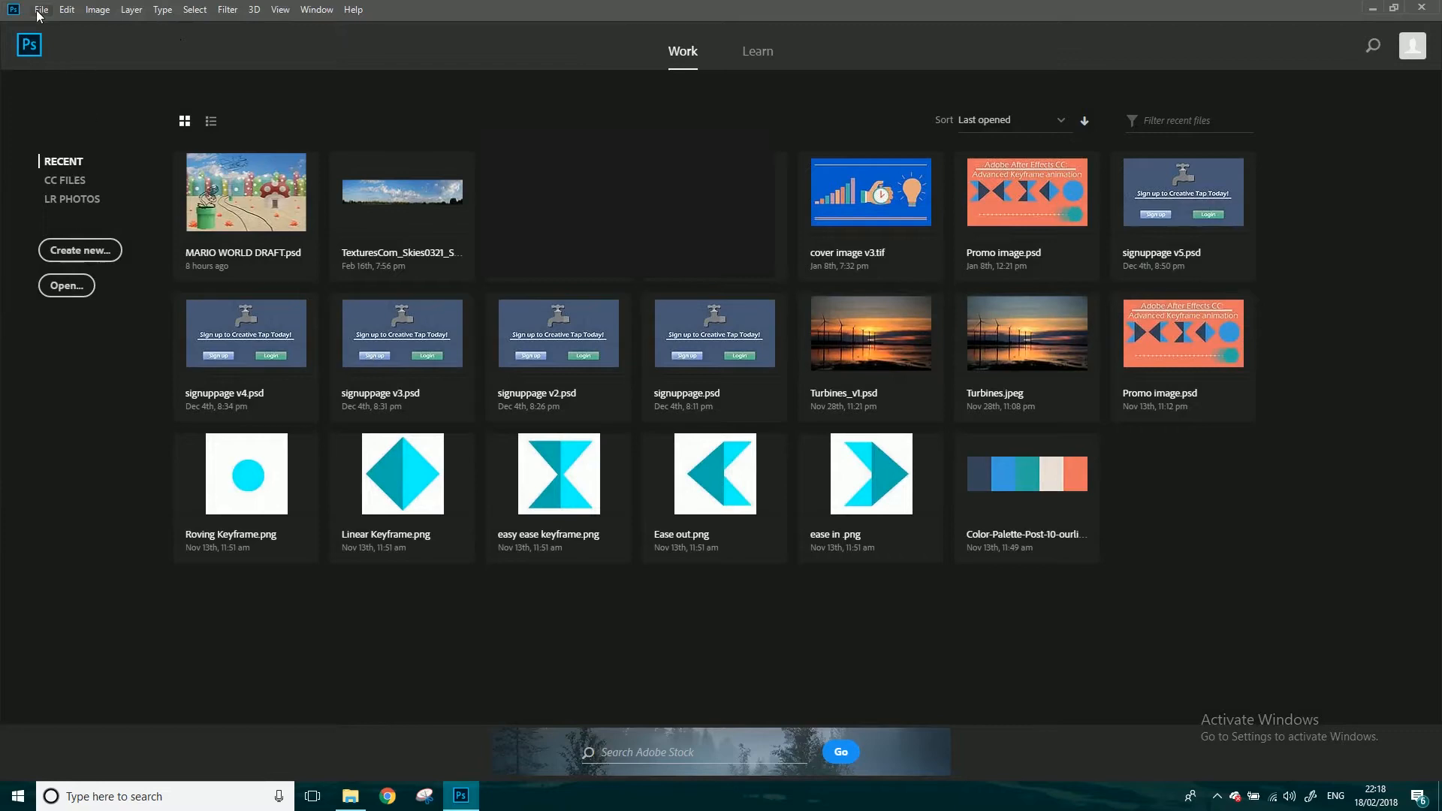
{"action": "left_click", "coordinate": [41, 11]}
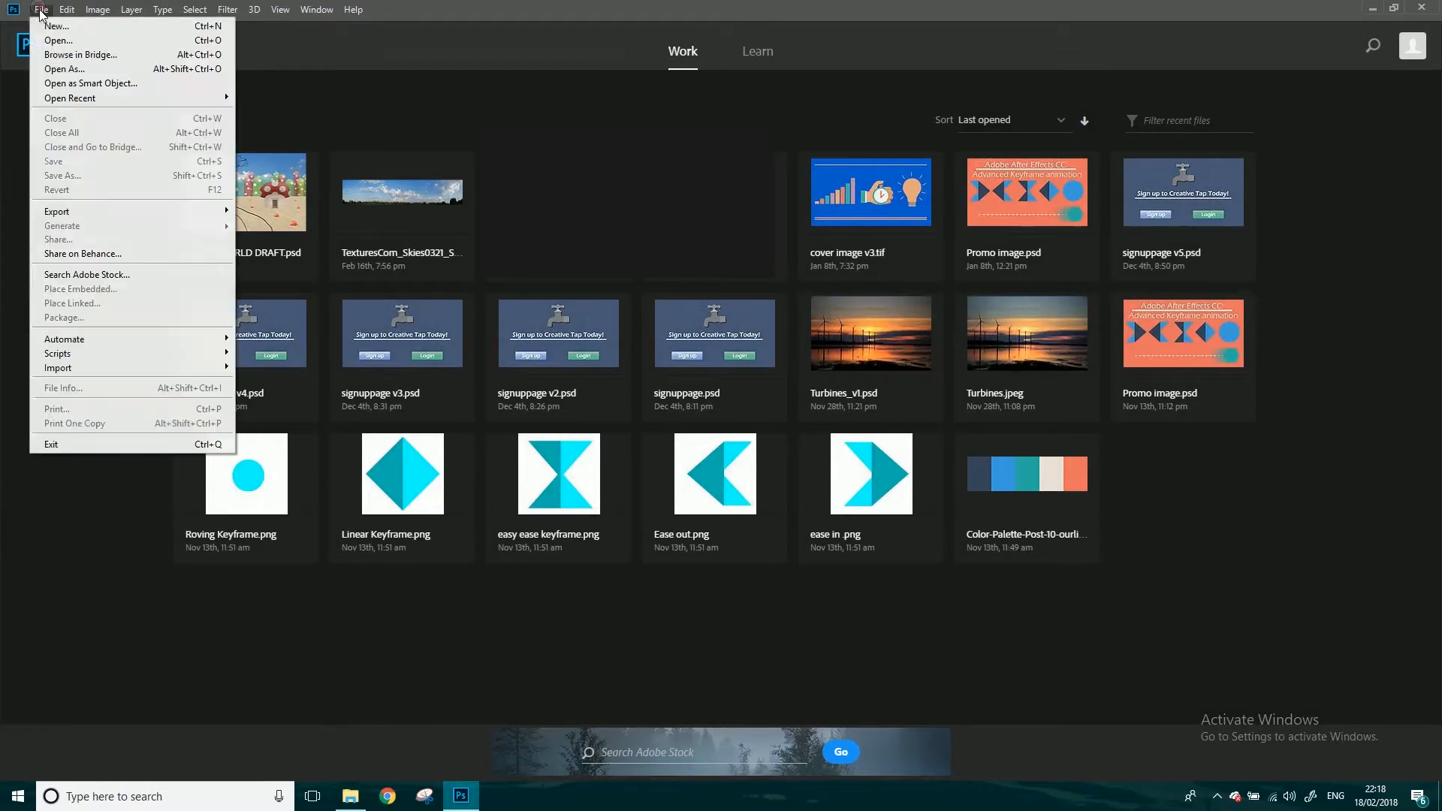
{"action": "left_click", "coordinate": [58, 44]}
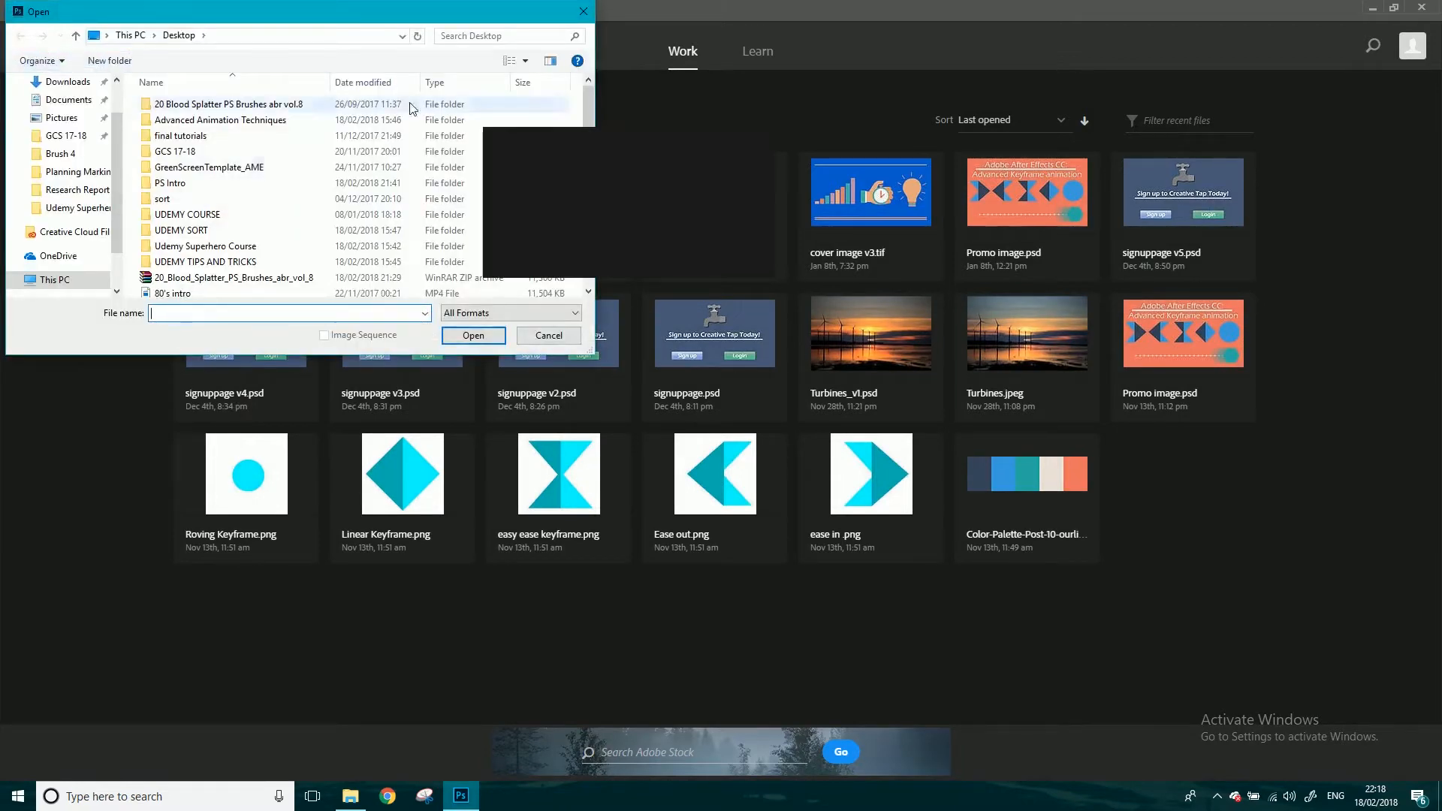
{"action": "left_click_drag", "start_coordinate": [588, 106], "coordinate": [587, 279]}
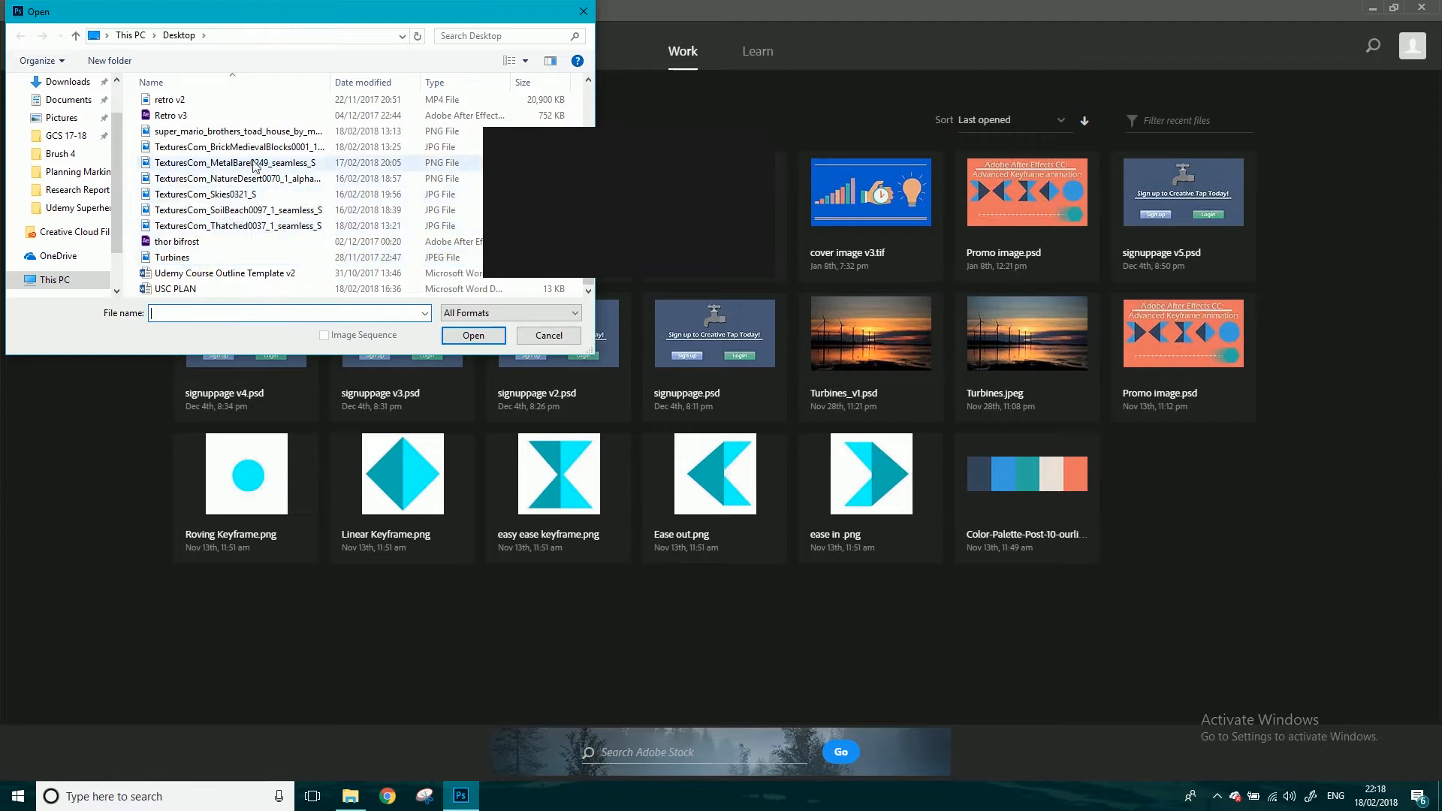
{"action": "scroll", "coordinate": [428, 206], "scroll_direction": "up", "scroll_amount": 2}
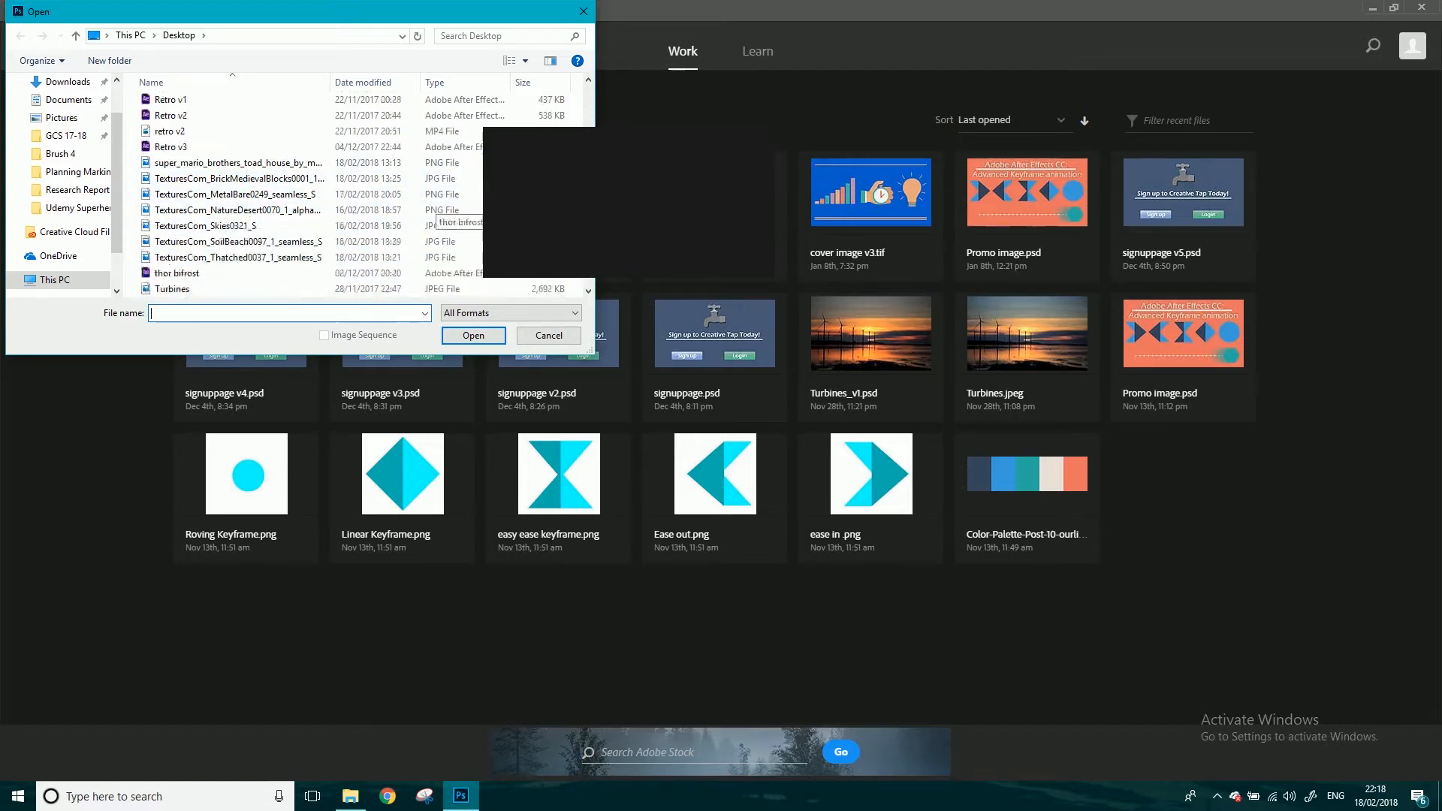
{"action": "scroll", "coordinate": [248, 180], "scroll_direction": "up", "scroll_amount": 1}
{"action": "left_click", "coordinate": [247, 160]}
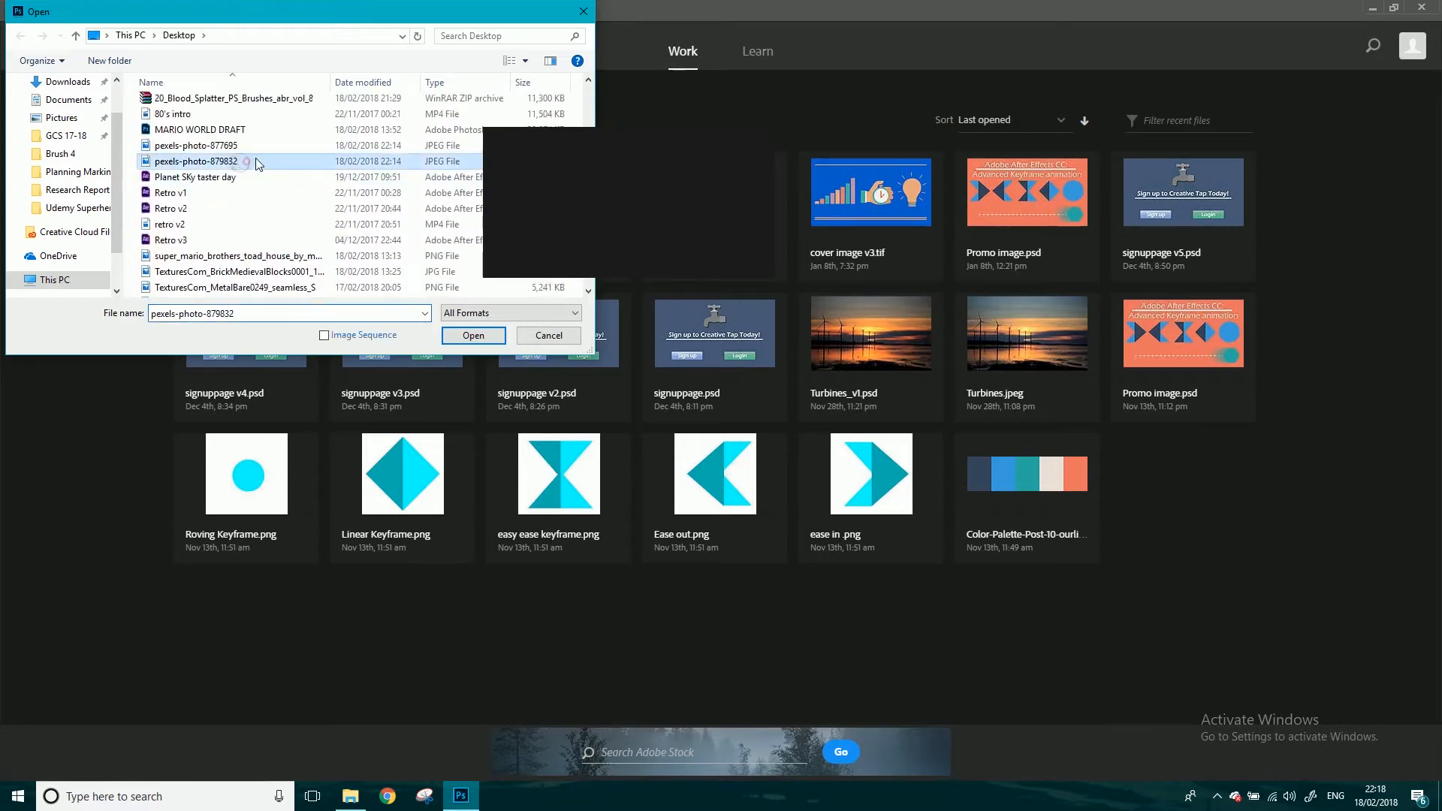
{"action": "left_click", "coordinate": [485, 338]}
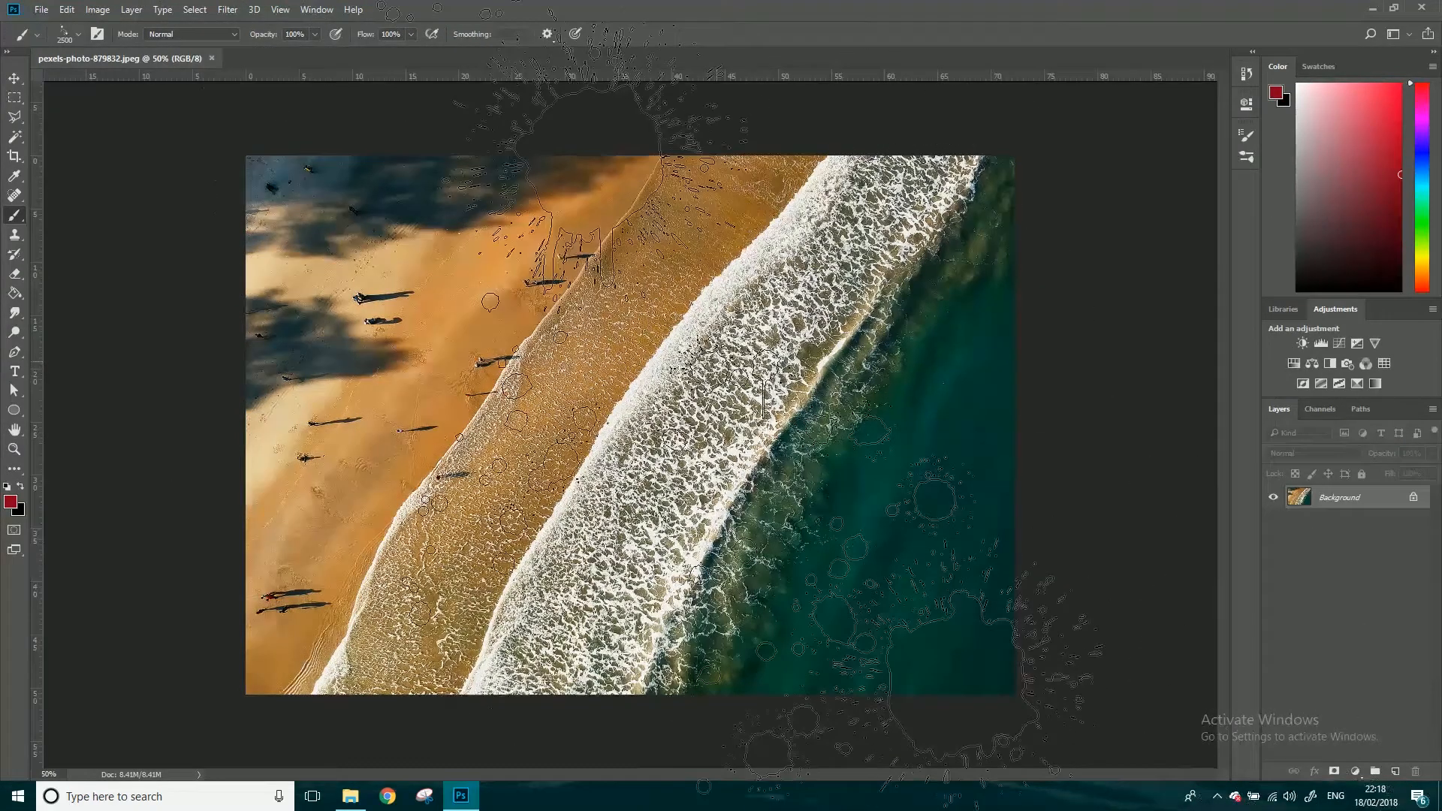
Try the red splatter brush on the beach photo, revert the image and switch to the Move tool.
{"action": "left_click", "coordinate": [669, 420]}
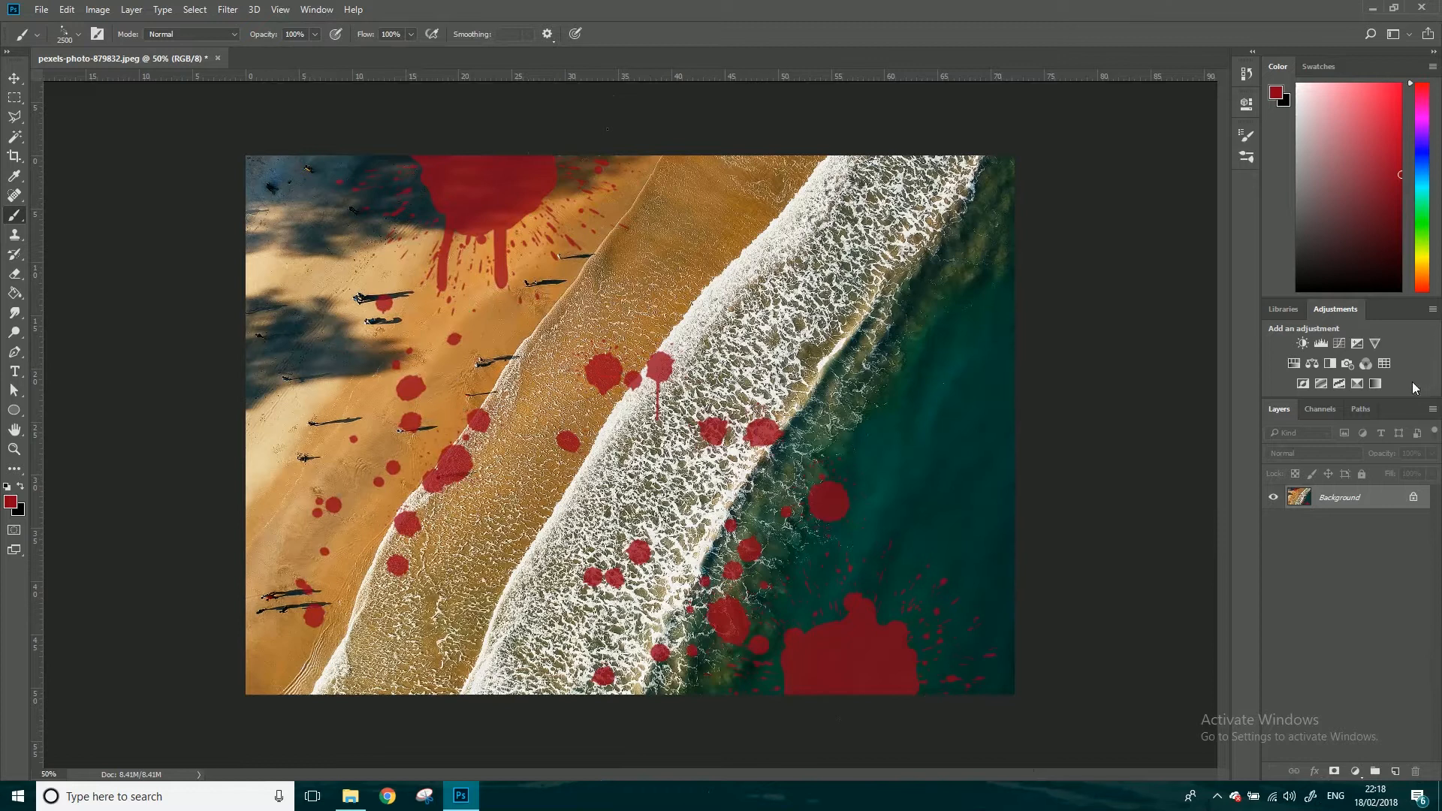
{"action": "key", "text": "F12"}
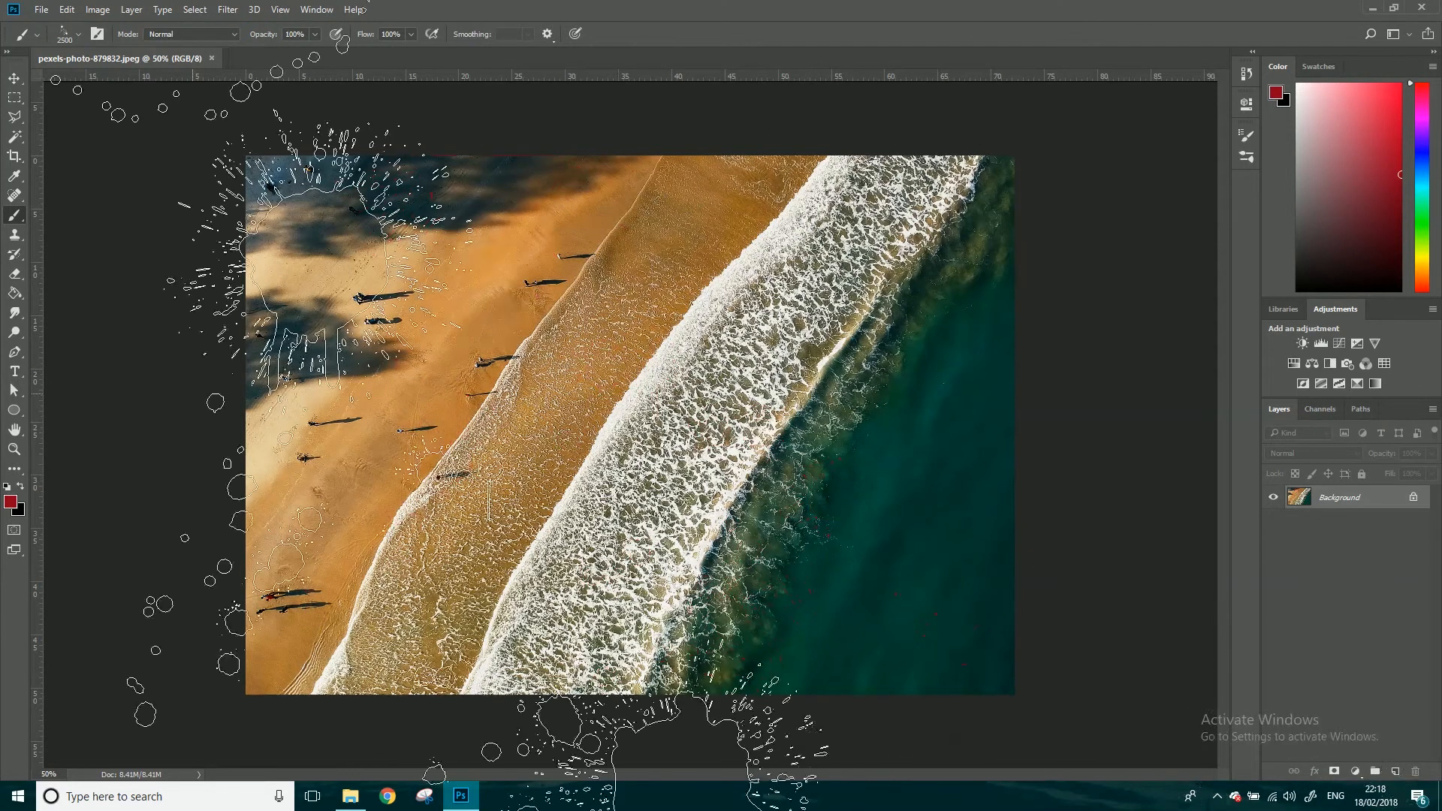
{"action": "left_click", "coordinate": [15, 78]}
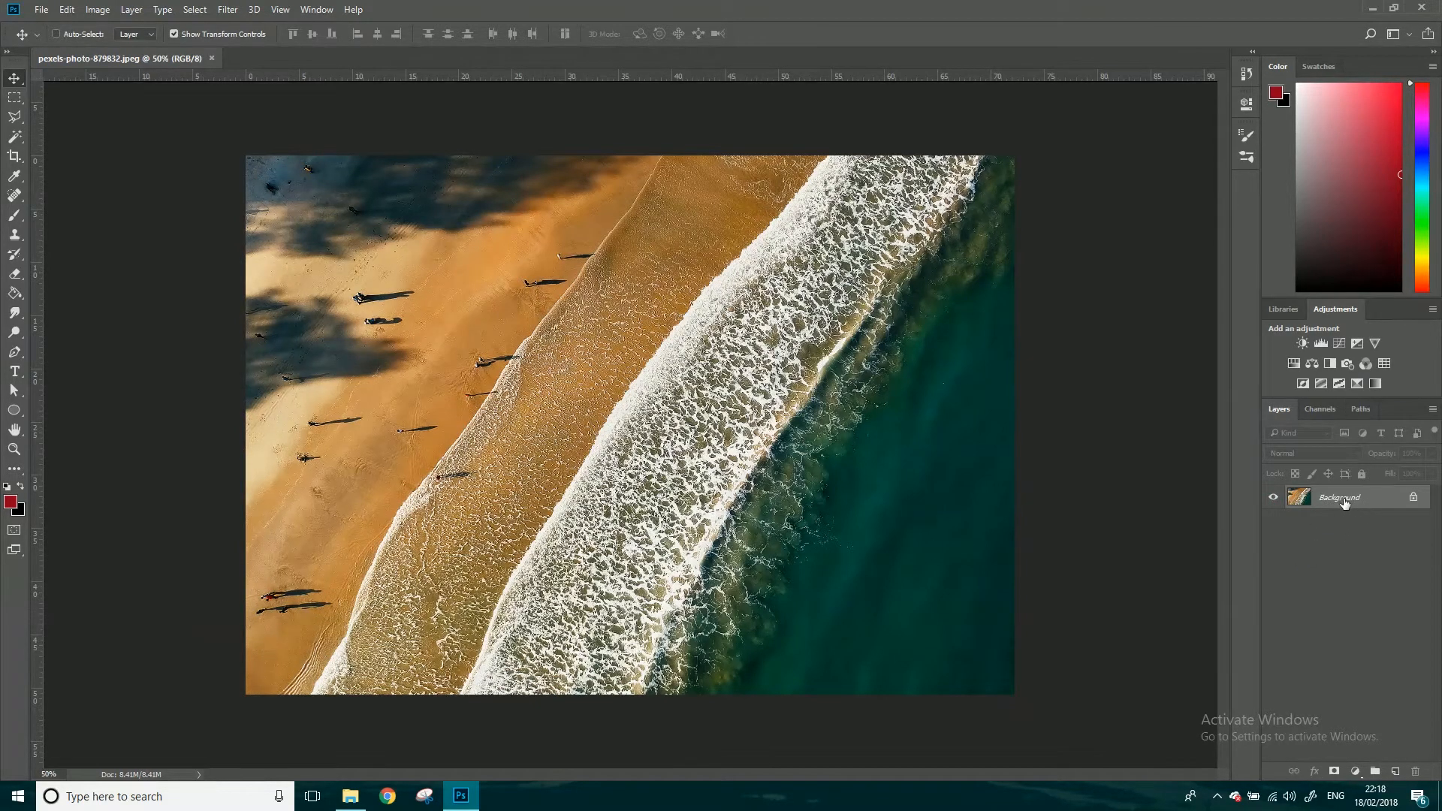
Duplicate the beach photo's Background layer and delete the copy.
{"action": "left_click_drag", "start_coordinate": [1342, 503], "coordinate": [1359, 506]}
{"action": "key", "text": "ctrl"}
{"action": "key", "text": "ctrl+j"}
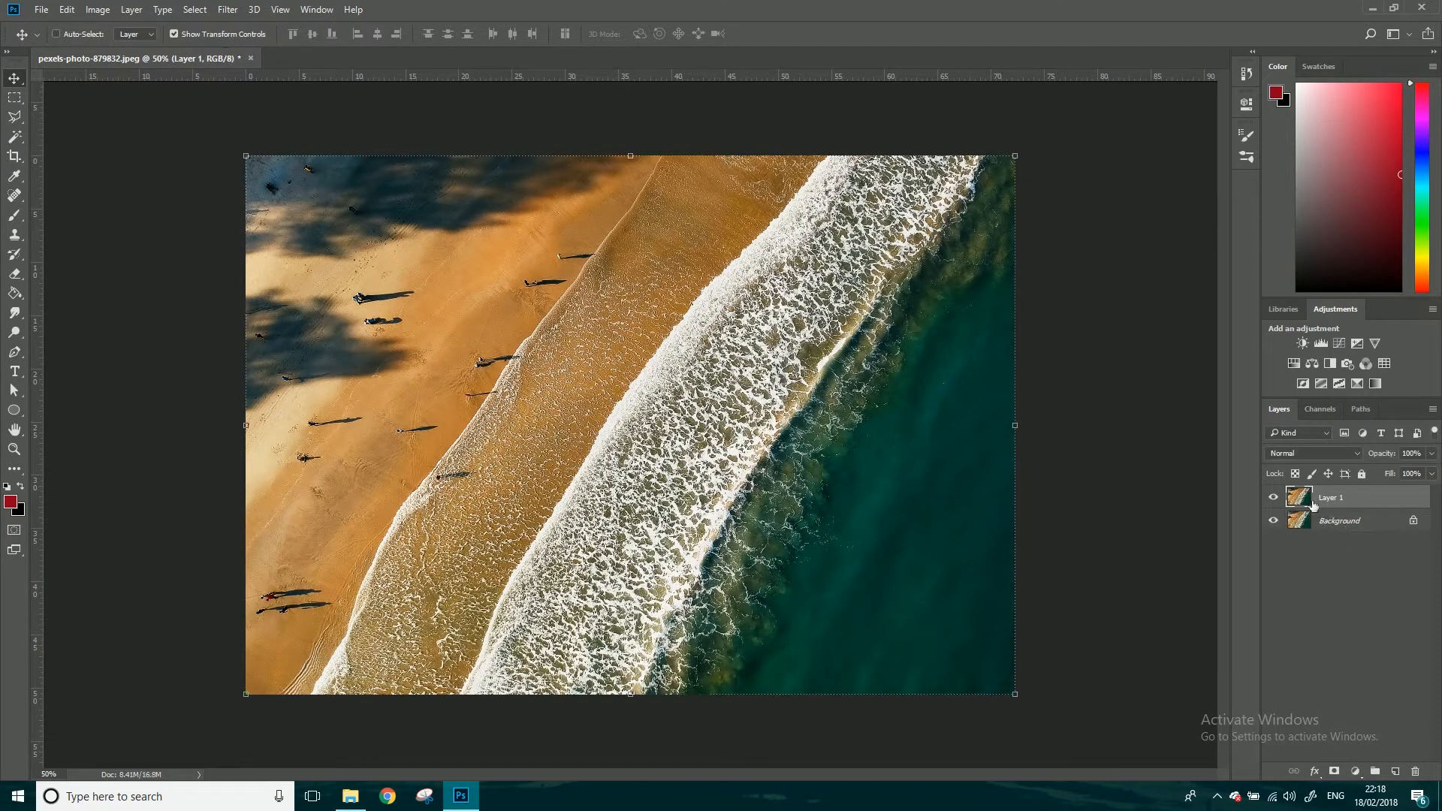
{"action": "left_click_drag", "start_coordinate": [1349, 504], "coordinate": [1417, 770]}
Duplicate the Background layer under the name Beach and hide the original layer.
{"action": "left_click_drag", "start_coordinate": [1337, 496], "coordinate": [1395, 771]}
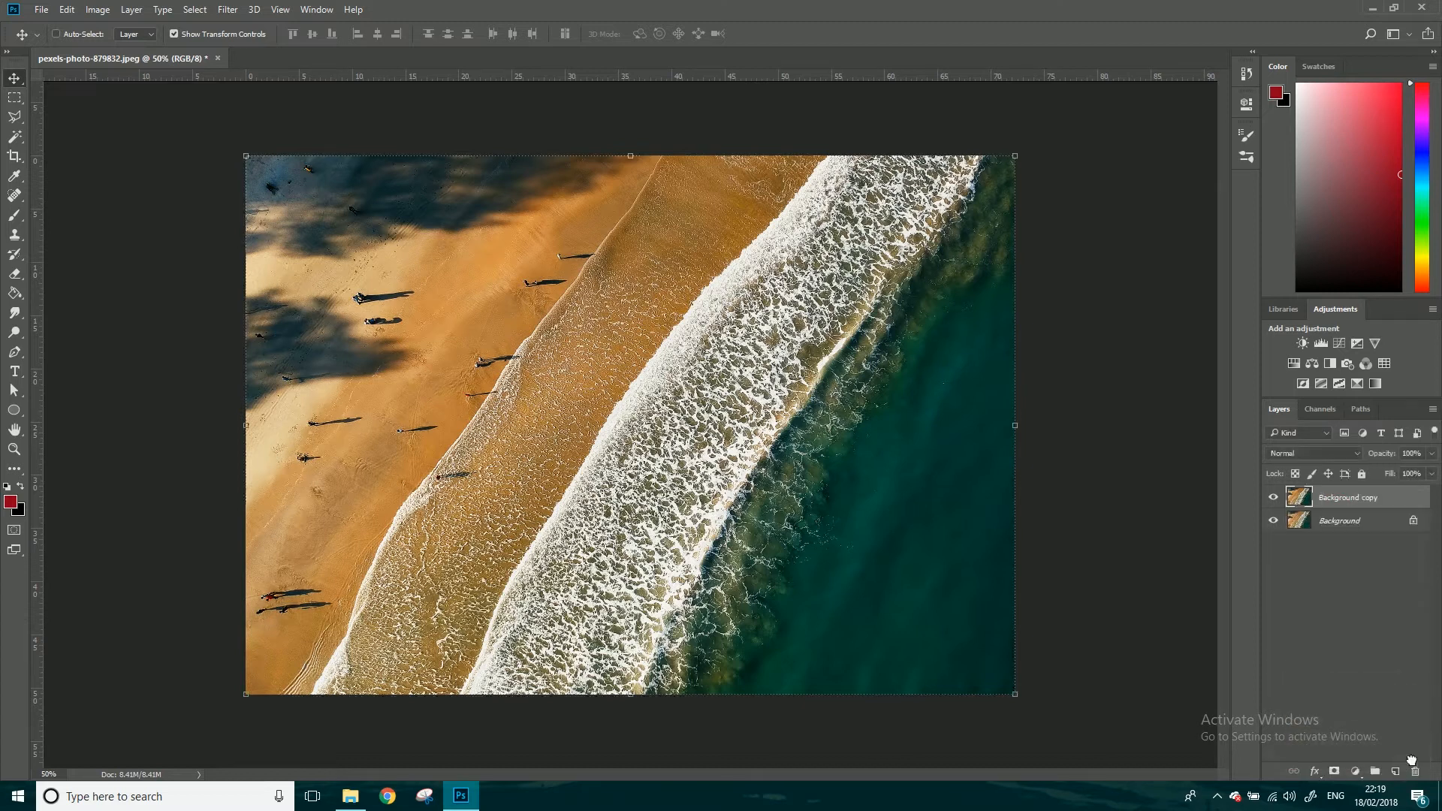
{"action": "left_click", "coordinate": [1274, 527]}
{"action": "double_click", "coordinate": [1346, 499]}
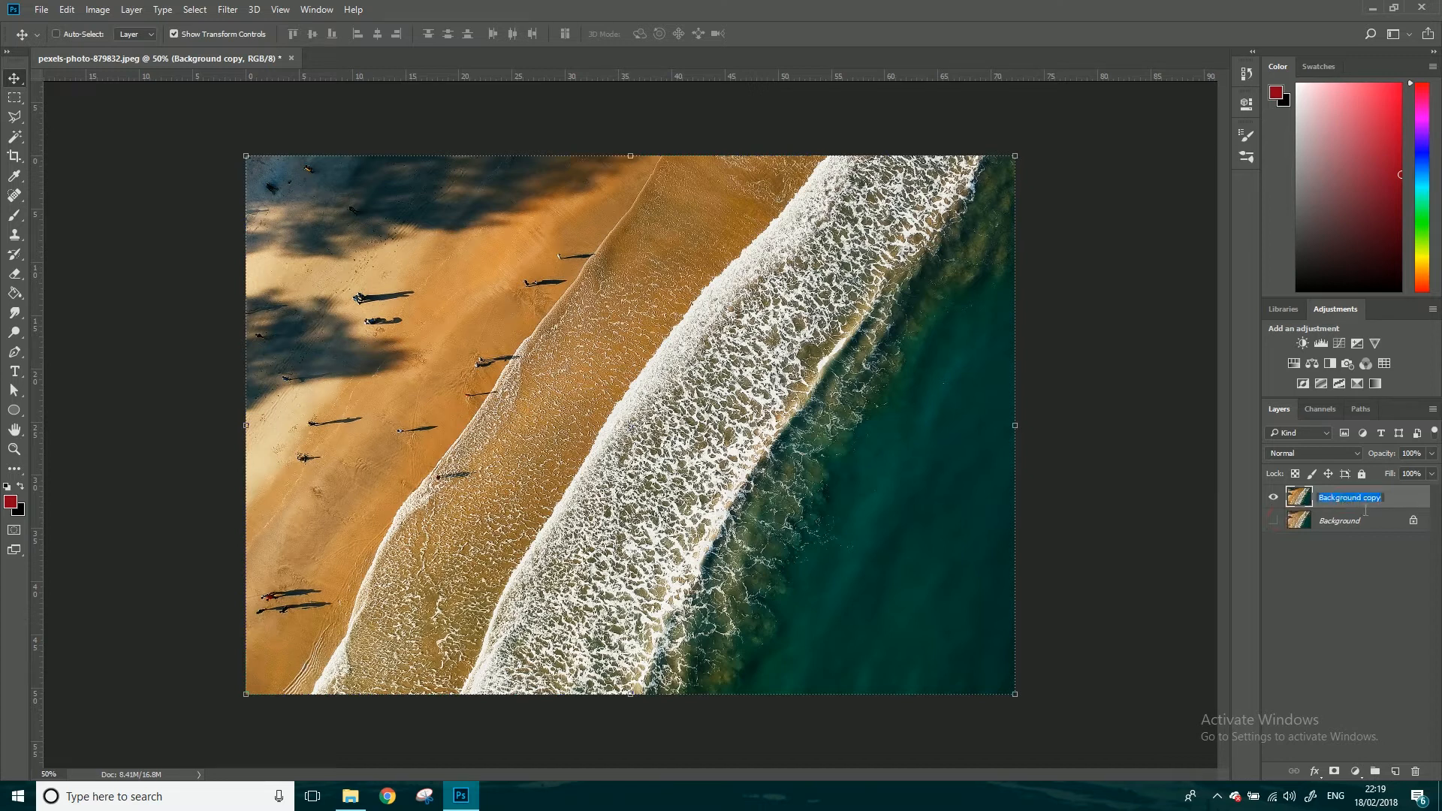
{"action": "type", "text": "Beach"}
{"action": "key", "text": "Return"}
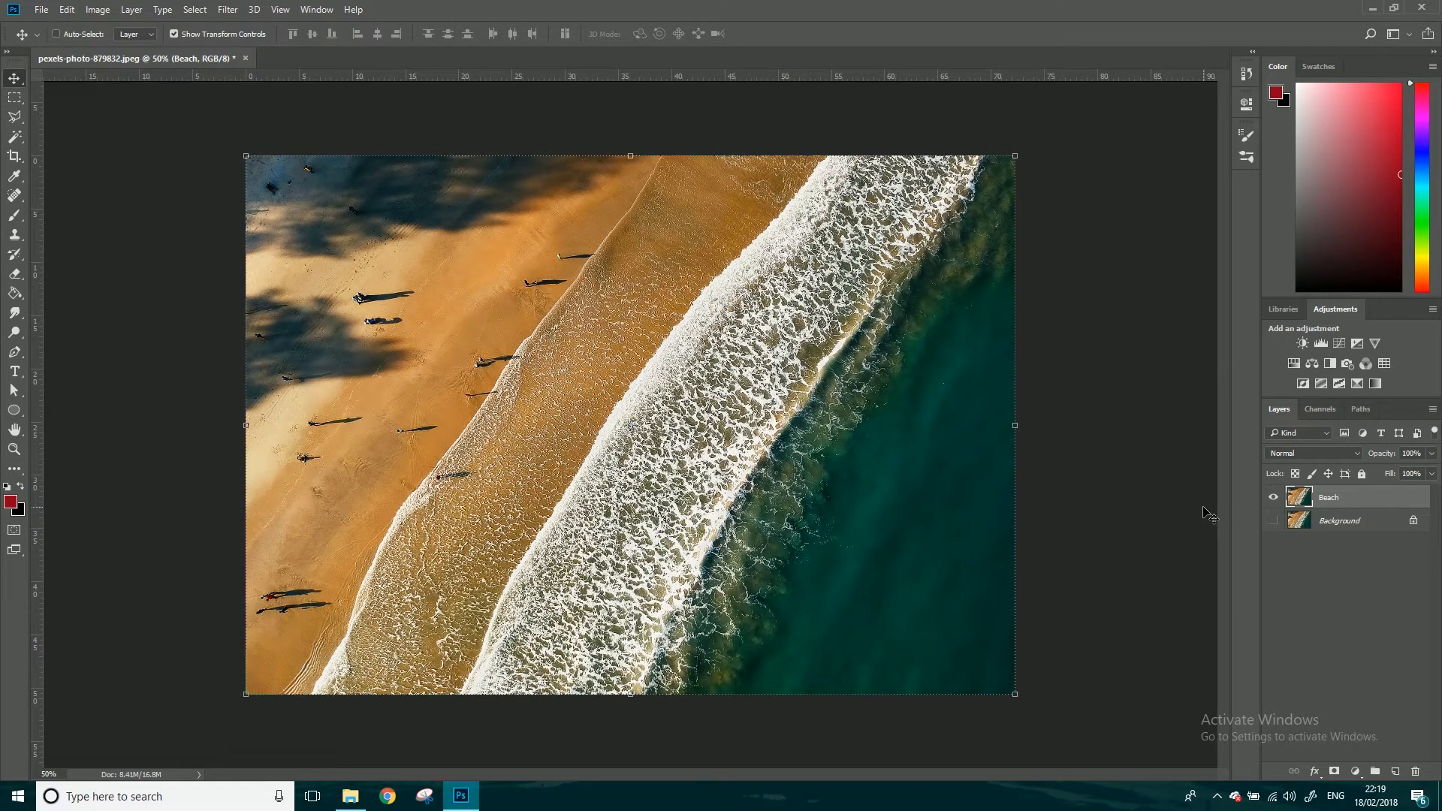
Open the laptop image pexels-photo-877695 from the Desktop as a second document.
{"action": "left_click", "coordinate": [42, 11]}
{"action": "left_click", "coordinate": [58, 40]}
{"action": "left_click_drag", "start_coordinate": [588, 123], "coordinate": [573, 244]}
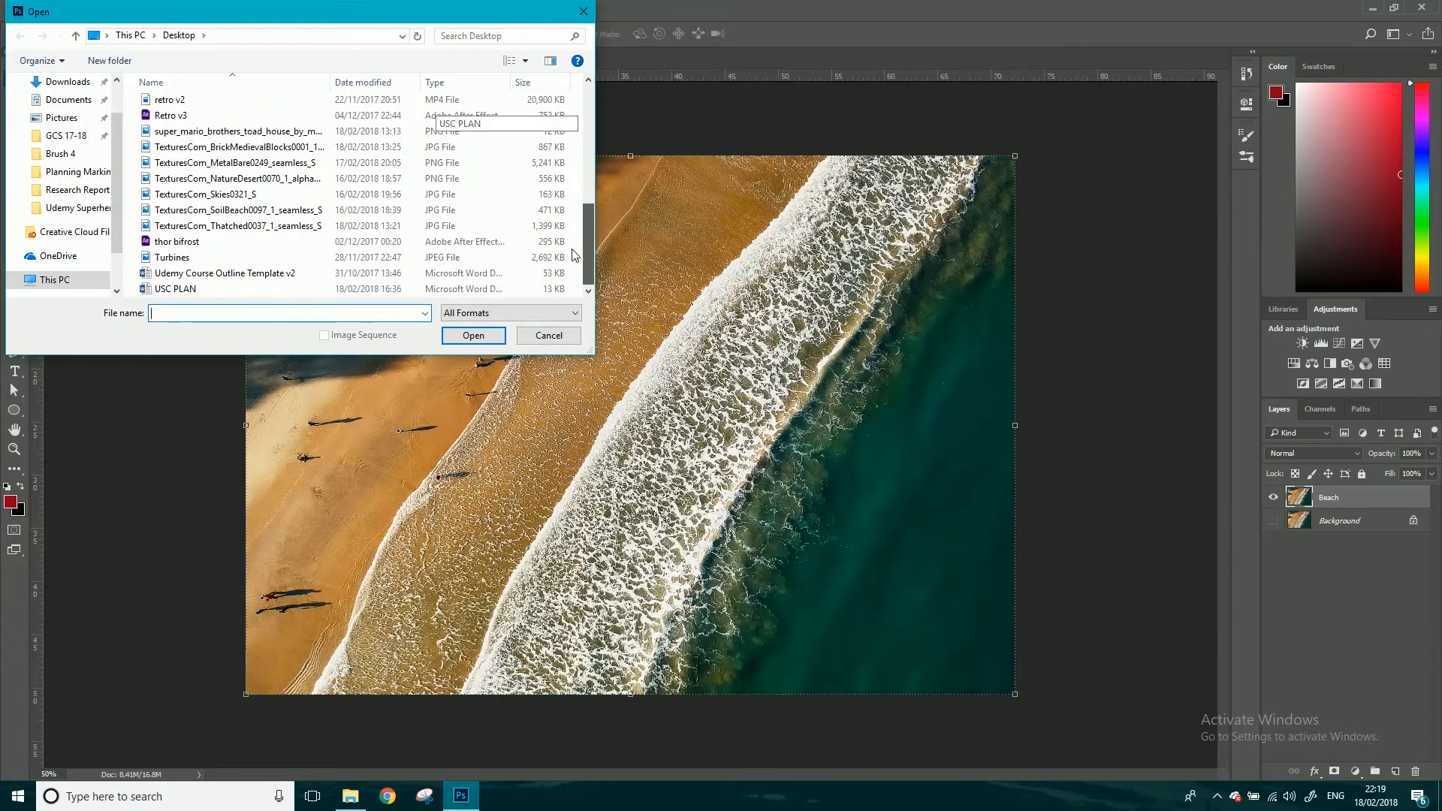
{"action": "scroll", "coordinate": [575, 255], "scroll_direction": "up", "scroll_amount": 3}
{"action": "left_click", "coordinate": [234, 143]}
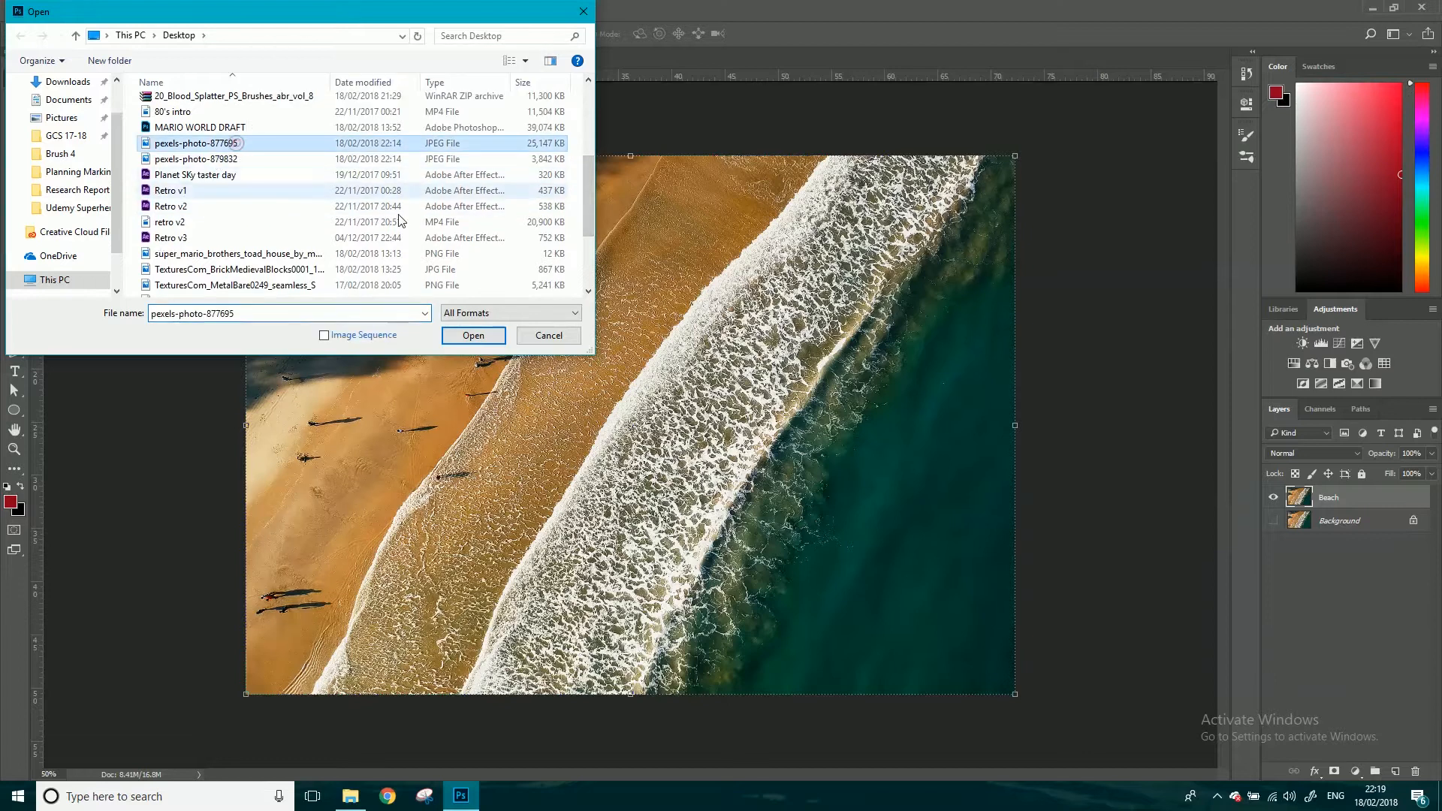
{"action": "left_click", "coordinate": [473, 335]}
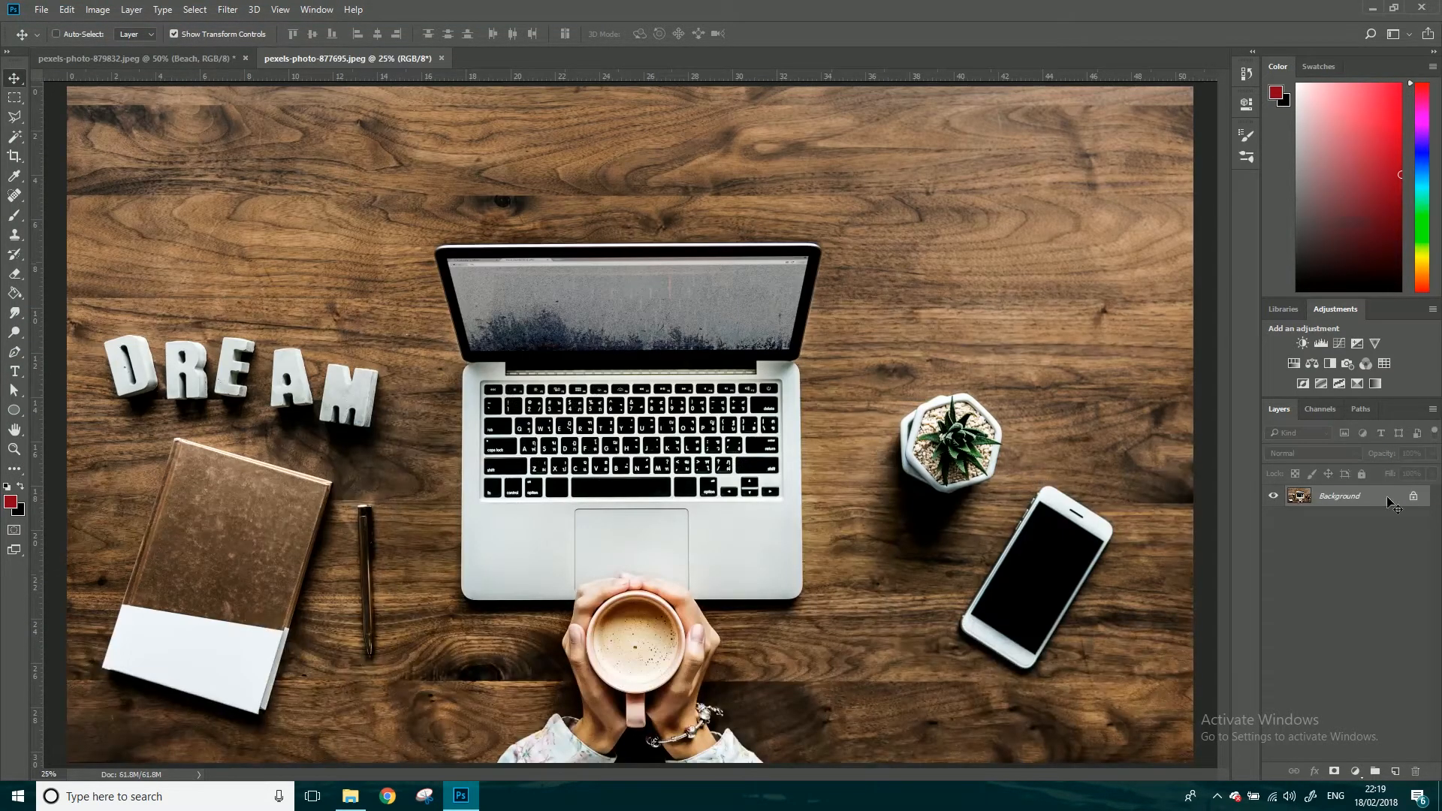
Duplicate the laptop photo's Background layer and hide the original layer.
{"action": "left_click_drag", "start_coordinate": [1352, 505], "coordinate": [1396, 771]}
{"action": "left_click", "coordinate": [1273, 517]}
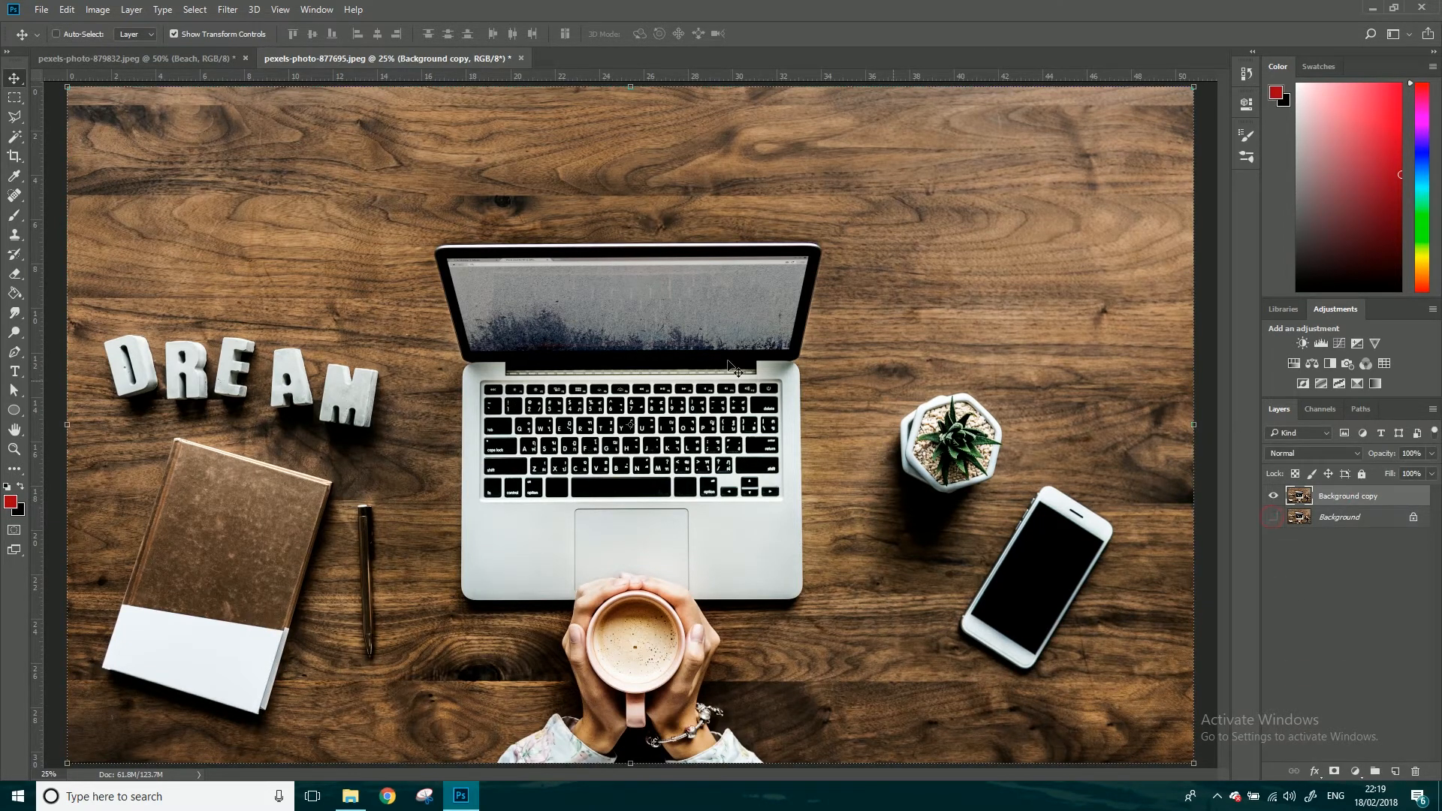
View the beach and laptop documents alternately, ending on the laptop photo.
{"action": "left_click", "coordinate": [139, 58]}
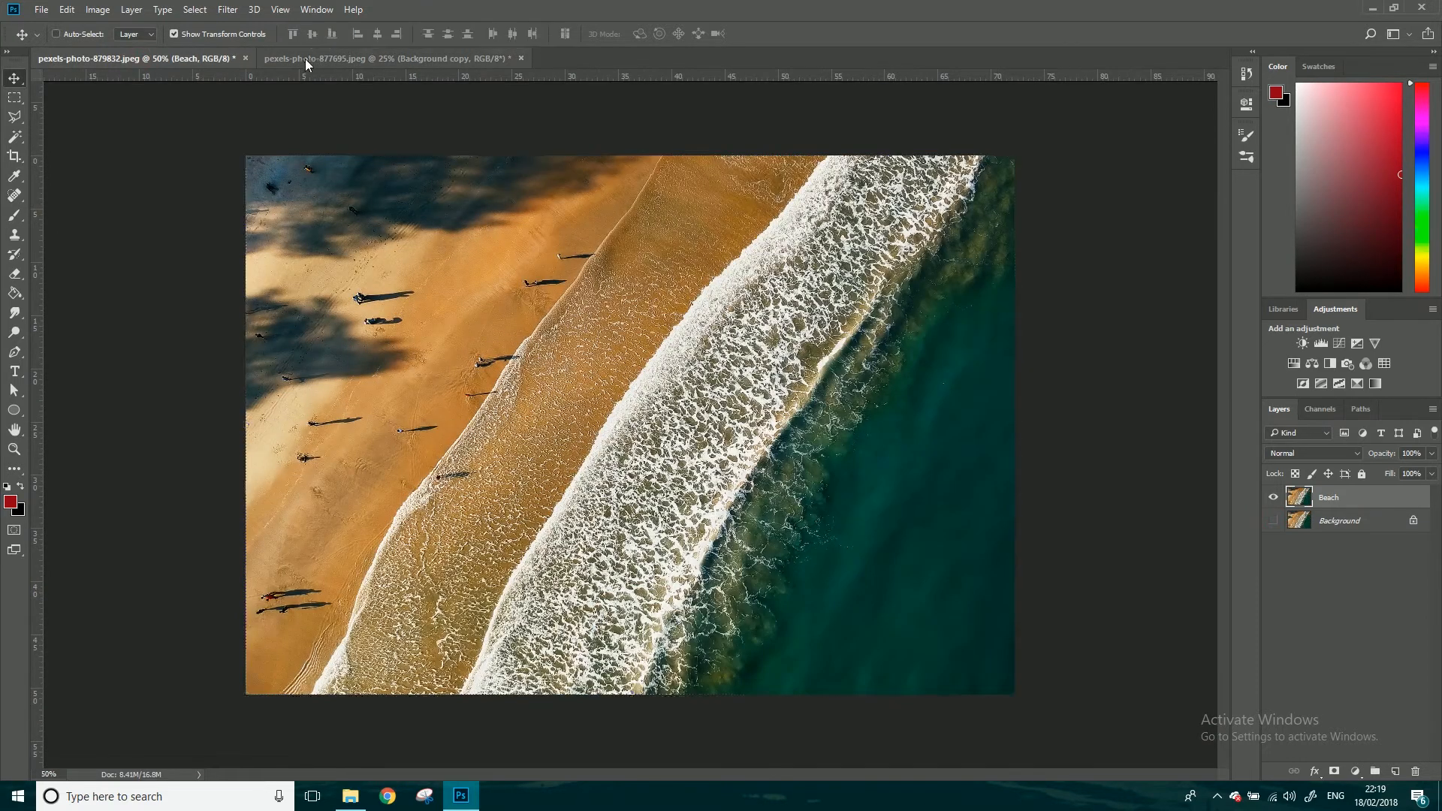
{"action": "left_click", "coordinate": [302, 60]}
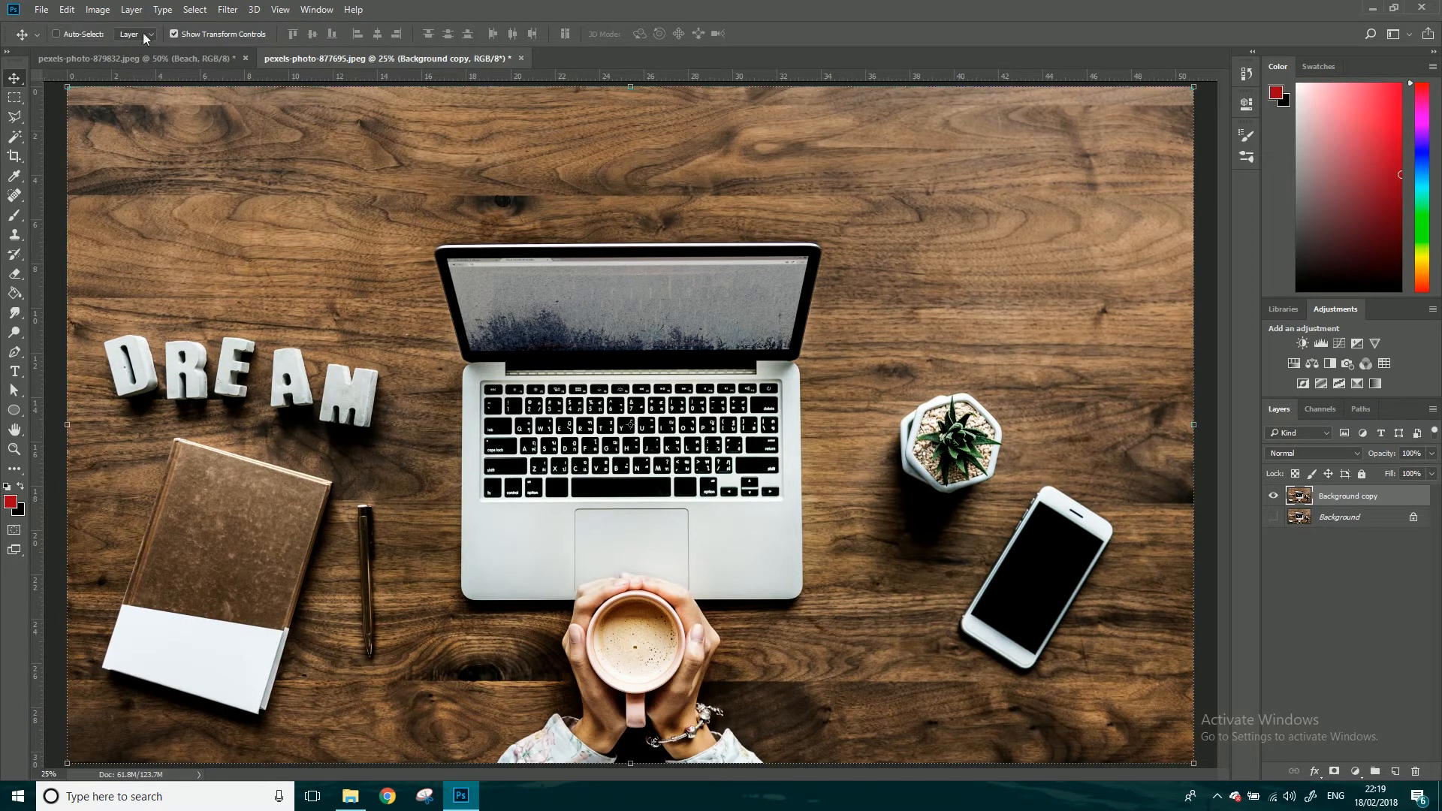
{"action": "left_click", "coordinate": [133, 56]}
{"action": "left_click", "coordinate": [322, 58]}
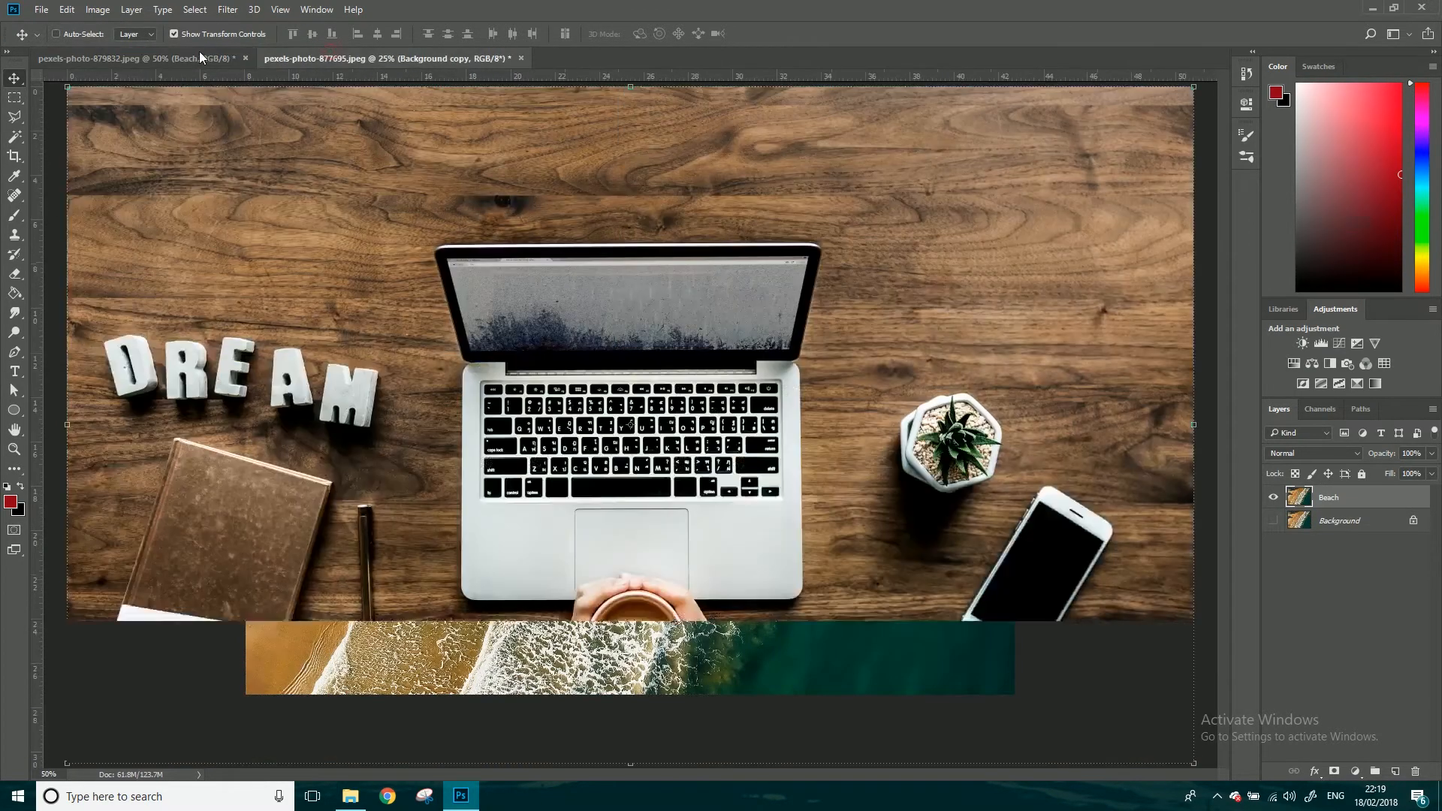
{"action": "left_click", "coordinate": [201, 58]}
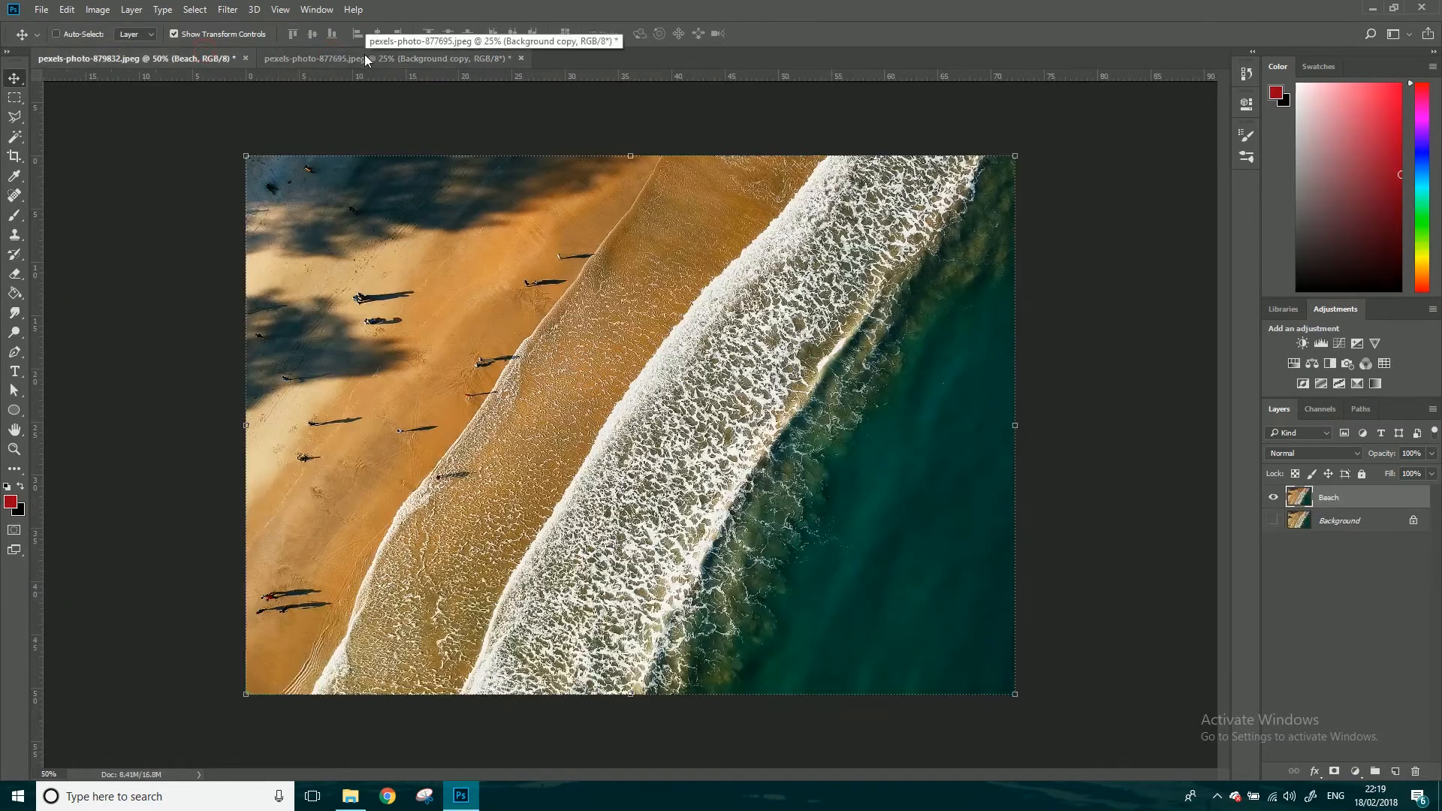
{"action": "left_click", "coordinate": [359, 56]}
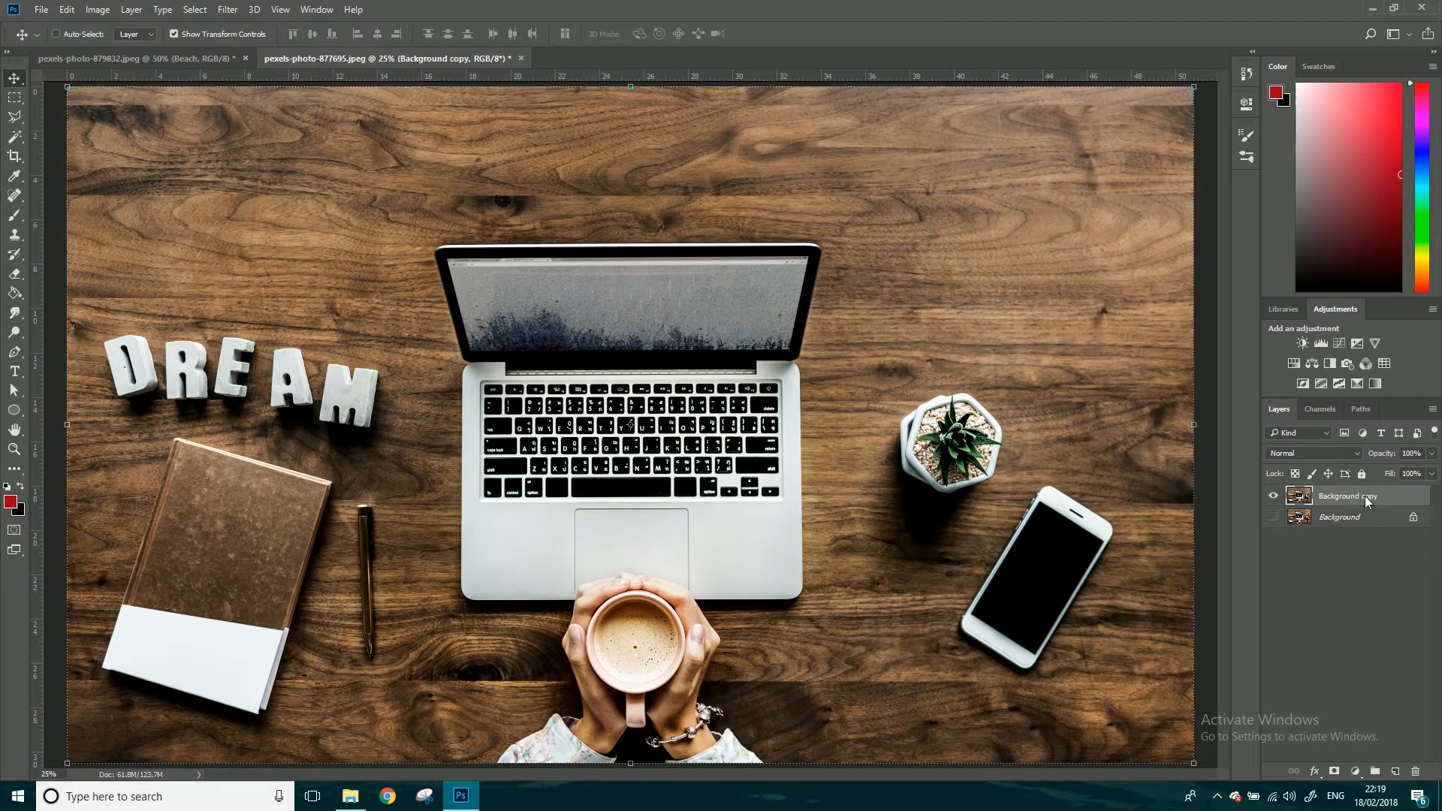
Rename the laptop photo's Background copy layer as Laptop.
{"action": "double_click", "coordinate": [1354, 497]}
{"action": "type", "text": "Laptop"}
{"action": "left_click", "coordinate": [1352, 600]}
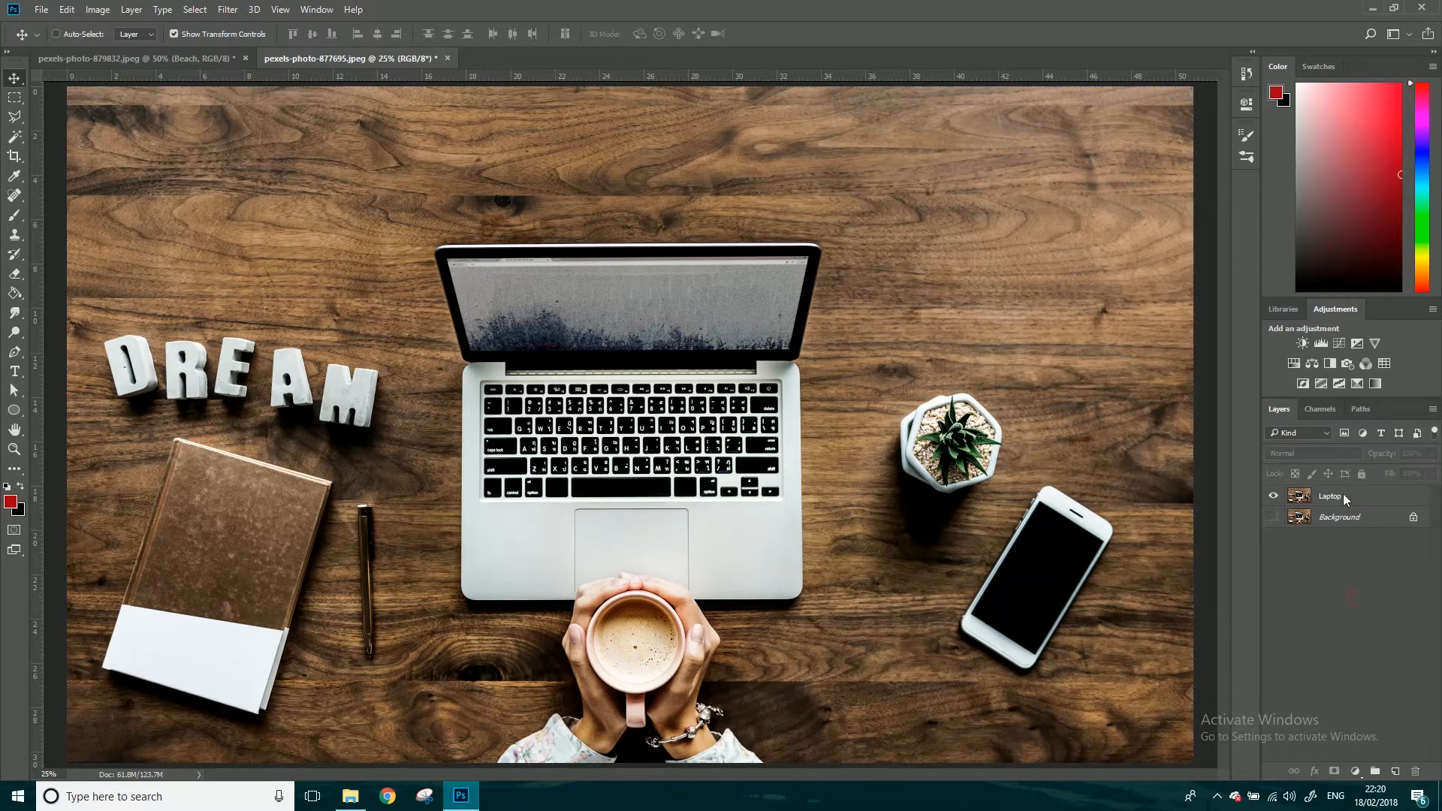
Copy the Laptop layer into the beach document above the Beach layer and toggle its visibility to compare the two photos.
{"action": "left_click_drag", "start_coordinate": [1326, 495], "coordinate": [631, 426]}
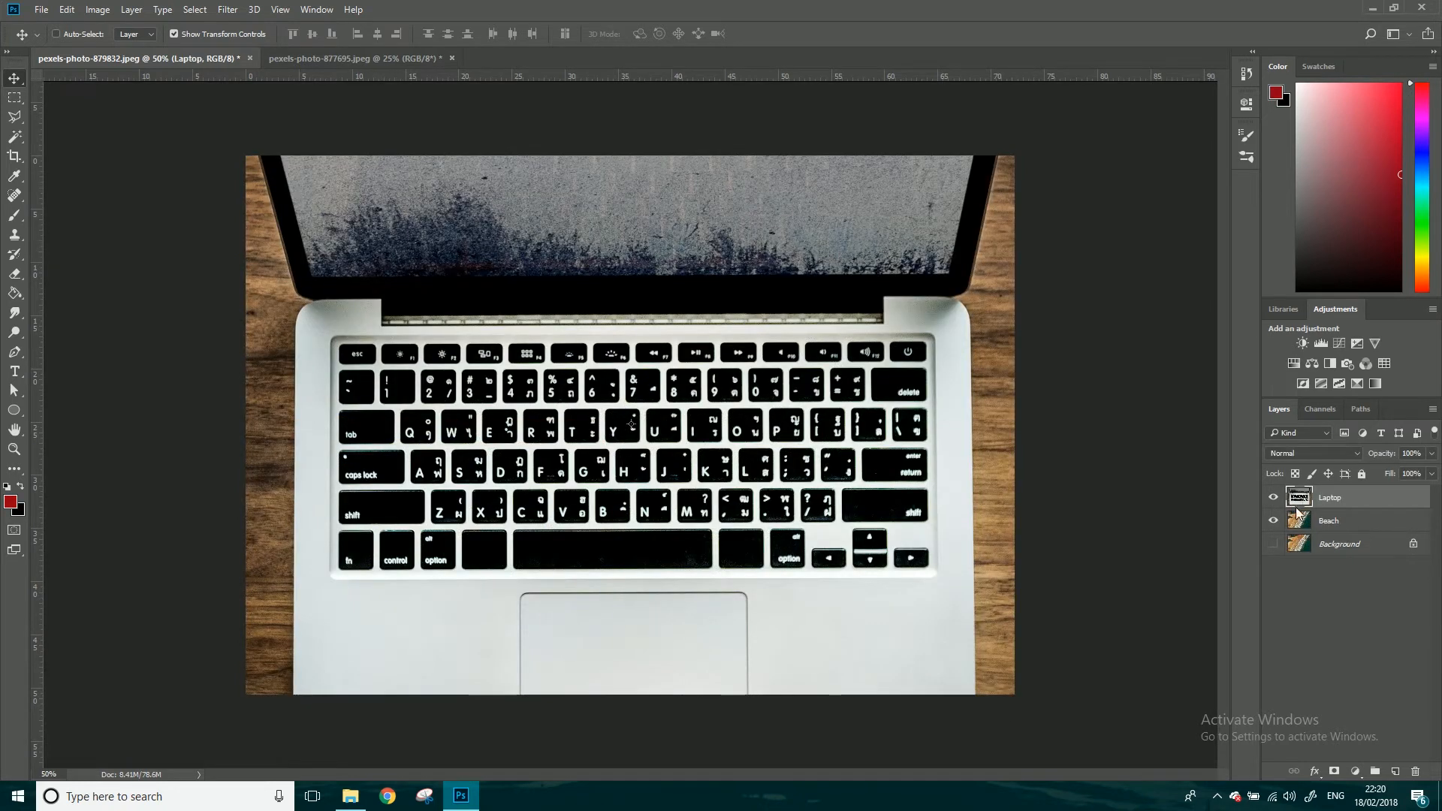
{"action": "left_click", "coordinate": [1273, 497]}
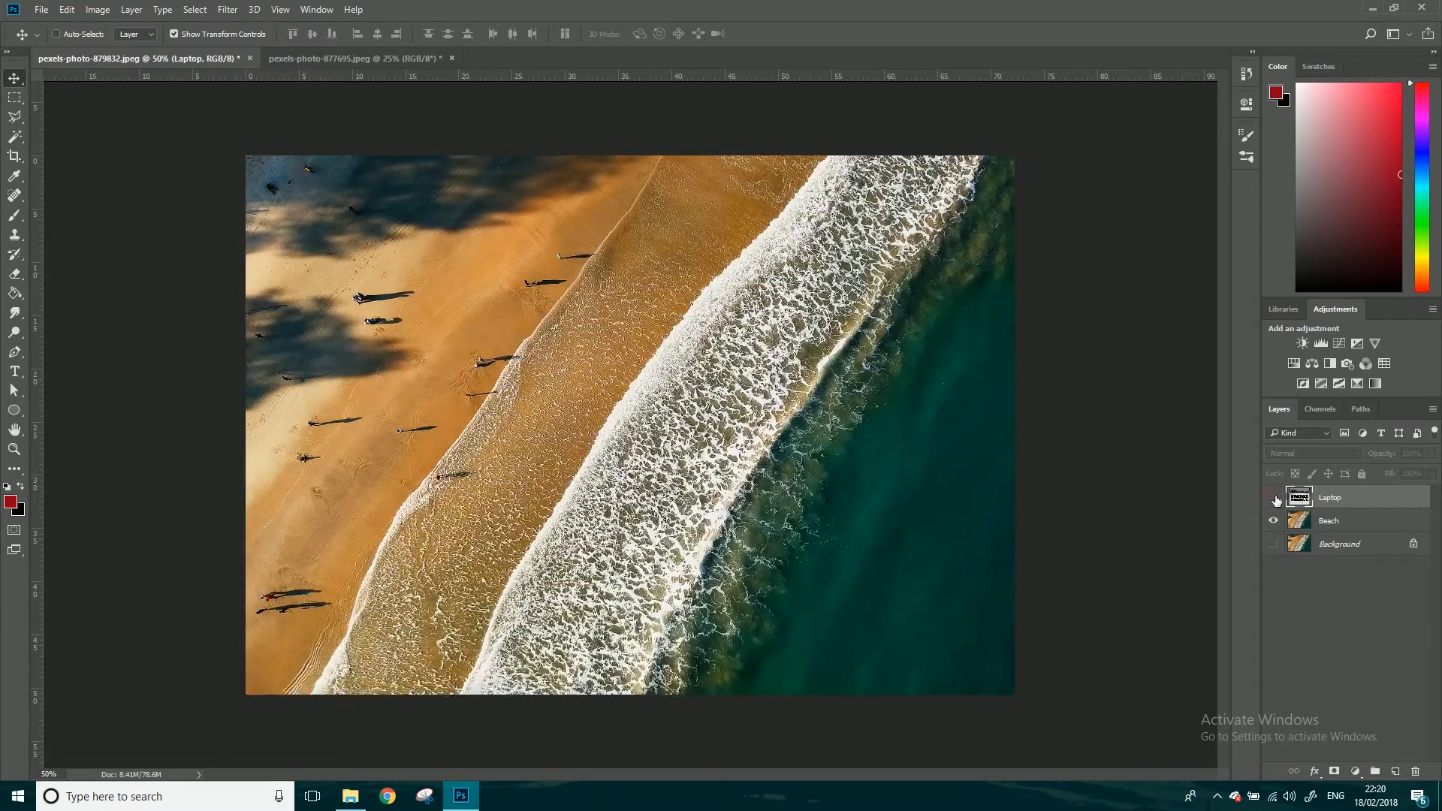
{"action": "left_click", "coordinate": [1274, 498]}
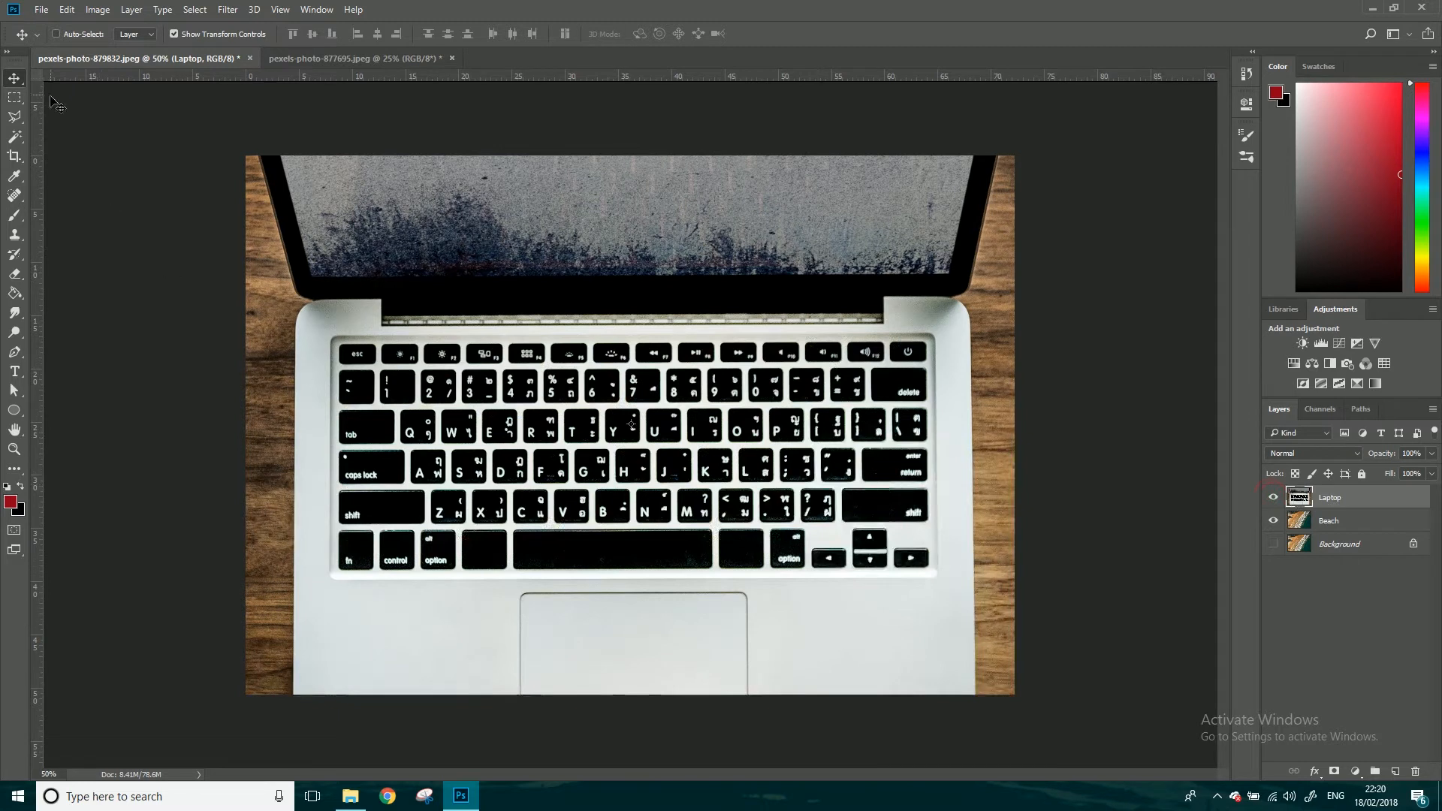
Move the oversized Laptop layer around the canvas until the laptop's lid and the desk beside it show.
{"action": "left_click_drag", "start_coordinate": [364, 283], "coordinate": [447, 345]}
{"action": "left_click_drag", "start_coordinate": [319, 267], "coordinate": [408, 382]}
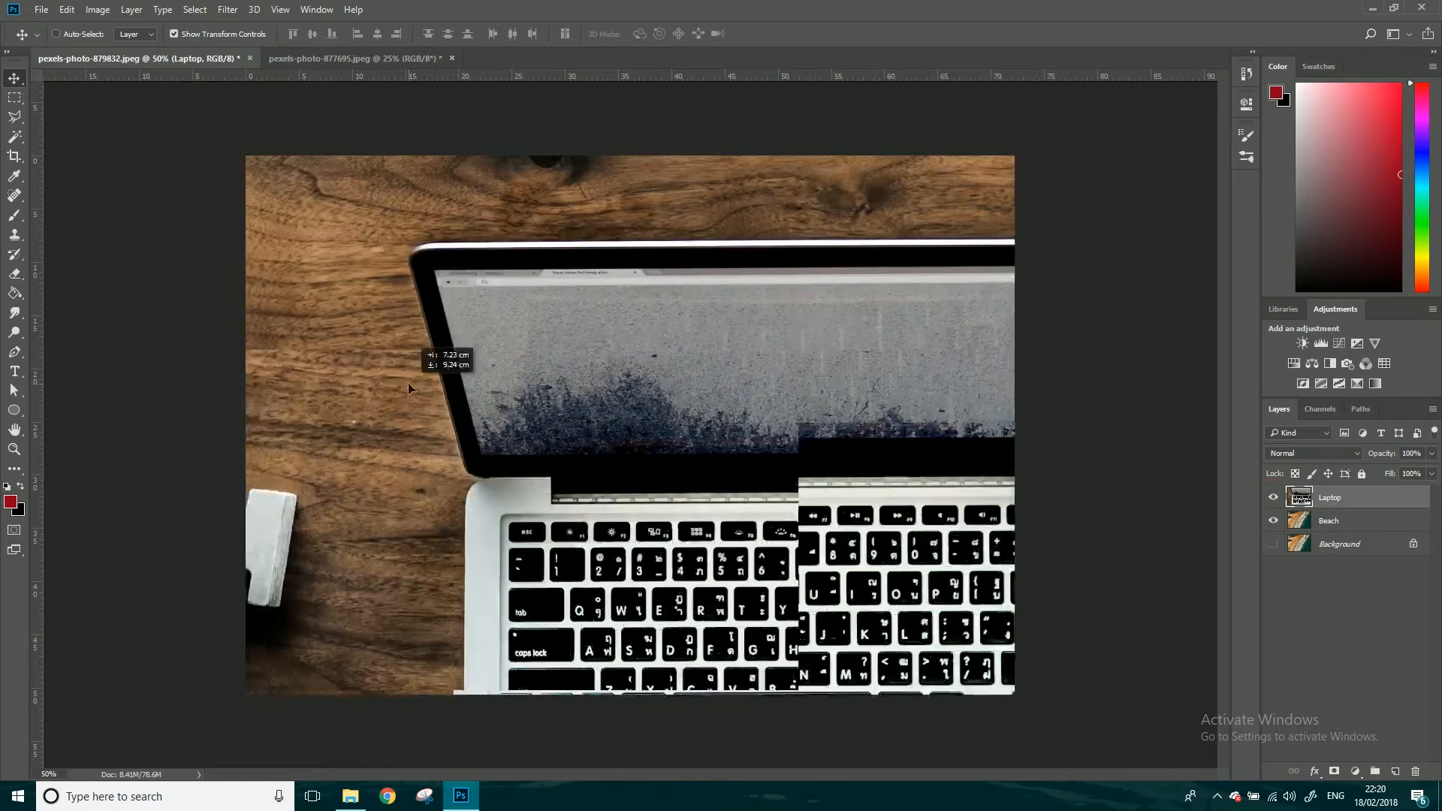
{"action": "left_click_drag", "start_coordinate": [318, 286], "coordinate": [431, 390]}
{"action": "left_click_drag", "start_coordinate": [353, 334], "coordinate": [451, 391]}
{"action": "mouse_move", "coordinate": [357, 308]}
{"action": "left_mouse_down"}
{"action": "mouse_move", "coordinate": [519, 312]}
{"action": "mouse_move", "coordinate": [596, 293]}
{"action": "left_mouse_up"}
{"action": "mouse_move", "coordinate": [444, 322]}
{"action": "left_mouse_down"}
{"action": "mouse_move", "coordinate": [272, 245]}
{"action": "mouse_move", "coordinate": [275, 272]}
{"action": "left_mouse_up"}
{"action": "left_click_drag", "start_coordinate": [369, 308], "coordinate": [249, 230]}
{"action": "left_click_drag", "start_coordinate": [457, 363], "coordinate": [326, 274]}
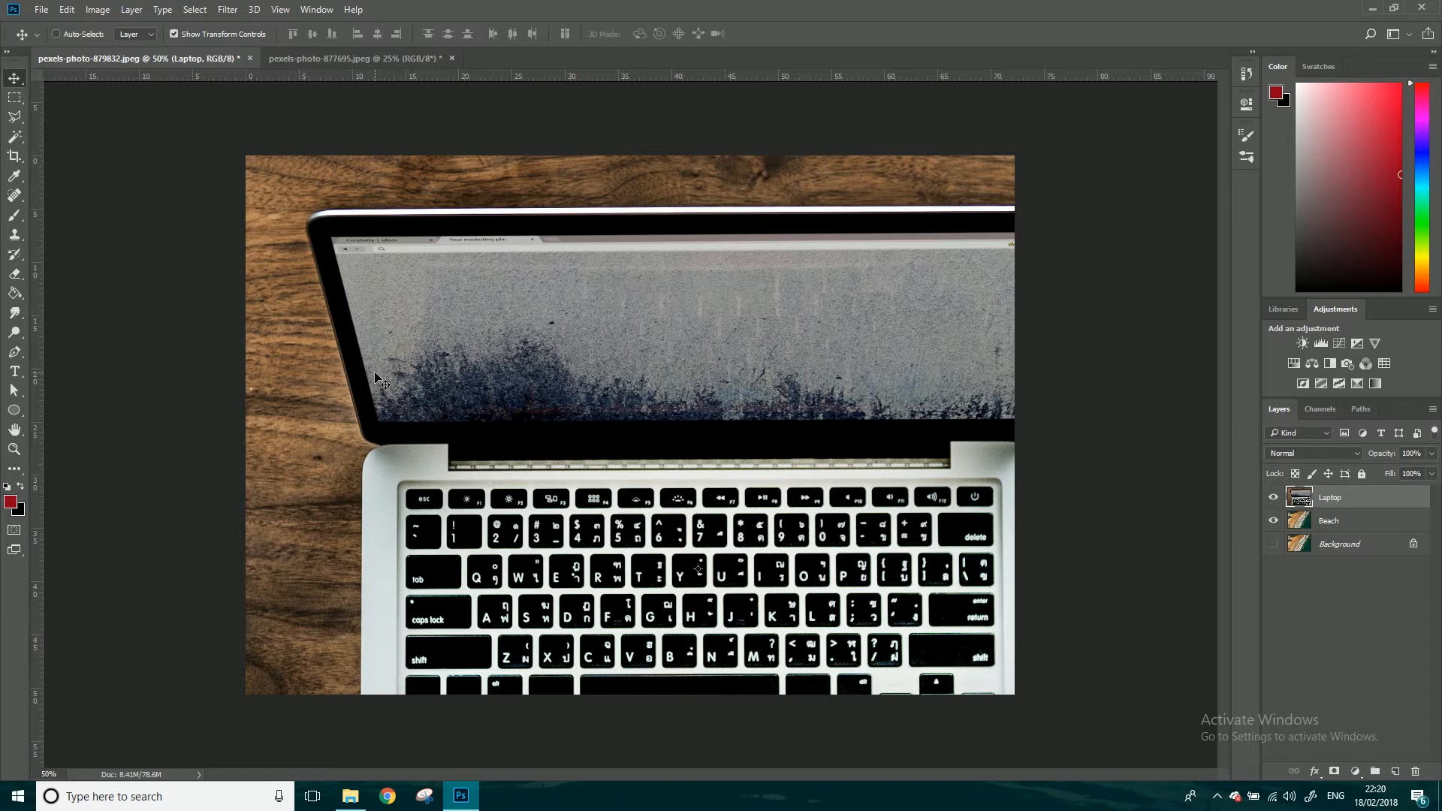
Scale the Laptop layer to about 41% with its upper-left corner at the canvas corner, and apply the transform.
{"action": "key", "text": "z"}
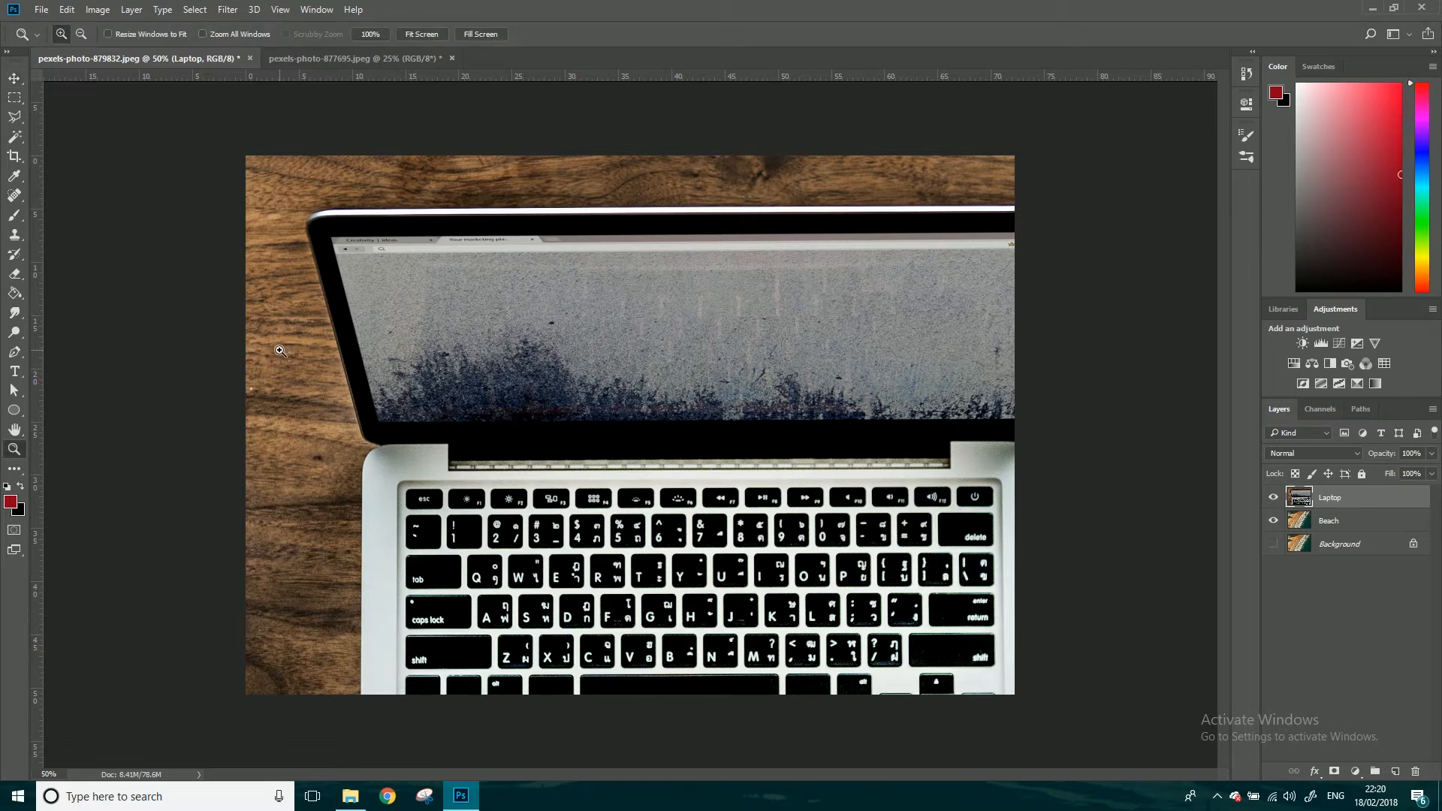
{"action": "left_click", "coordinate": [335, 357], "text": "alt"}
{"action": "left_click", "coordinate": [652, 403], "text": "alt"}
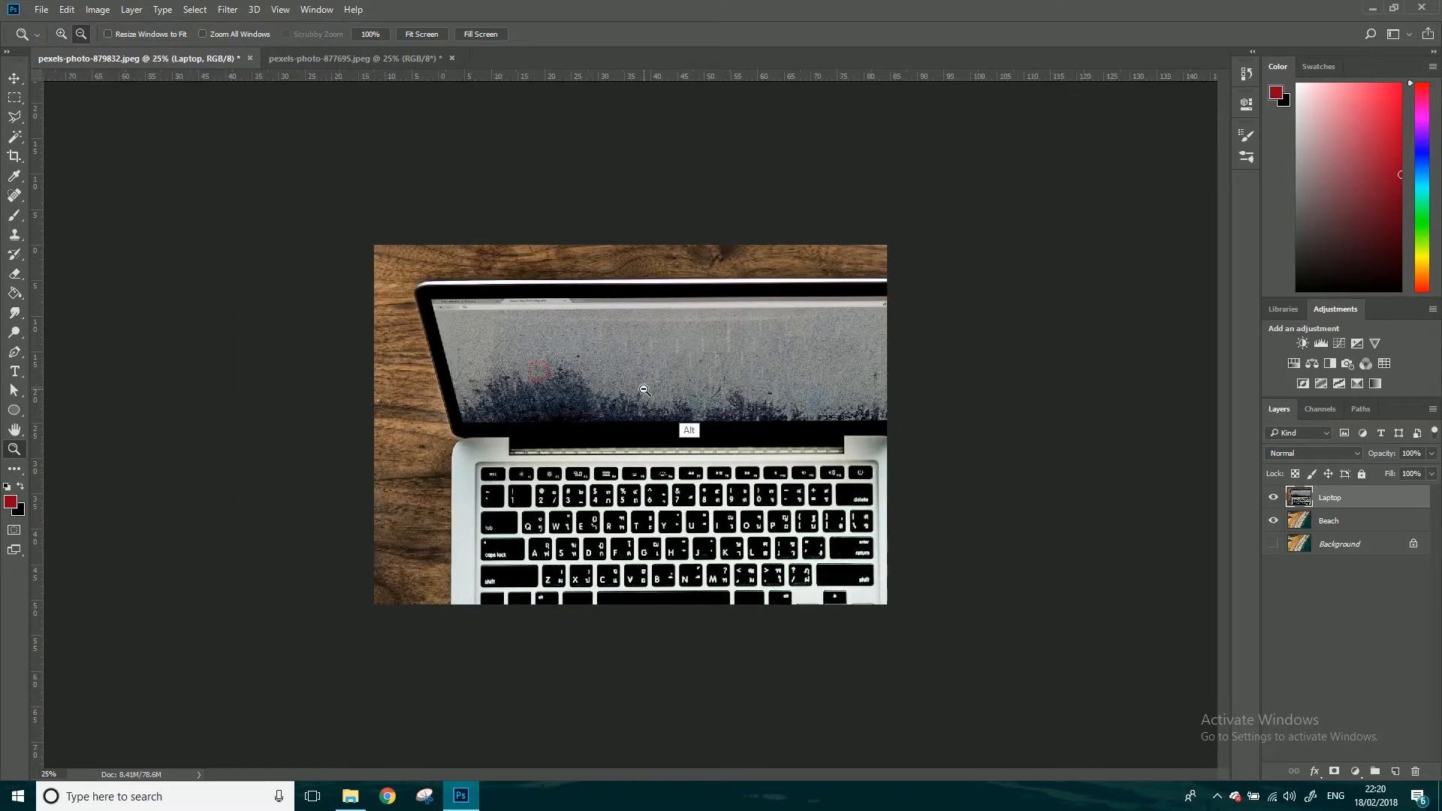
{"action": "left_click", "coordinate": [654, 402], "text": "alt"}
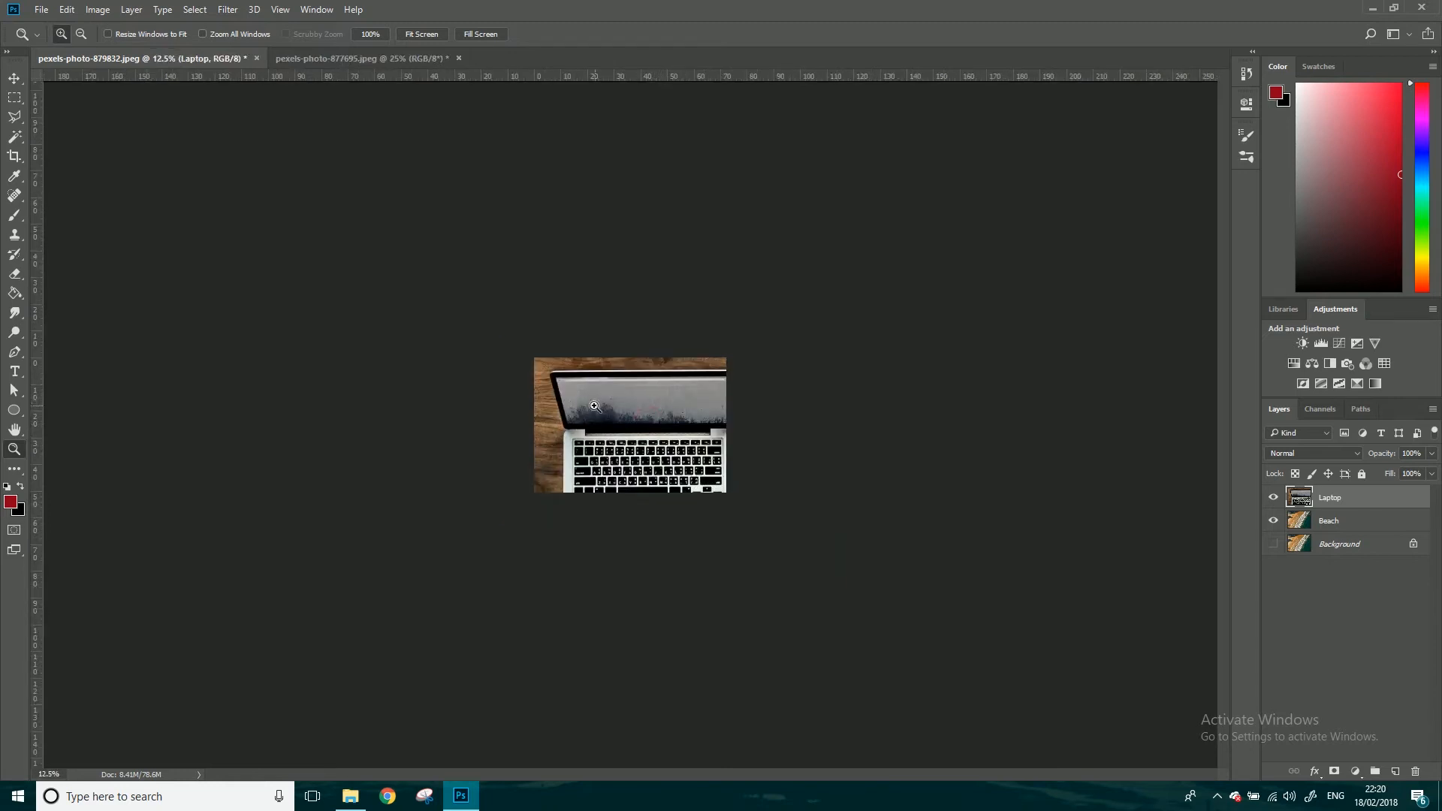
{"action": "left_click", "coordinate": [14, 78]}
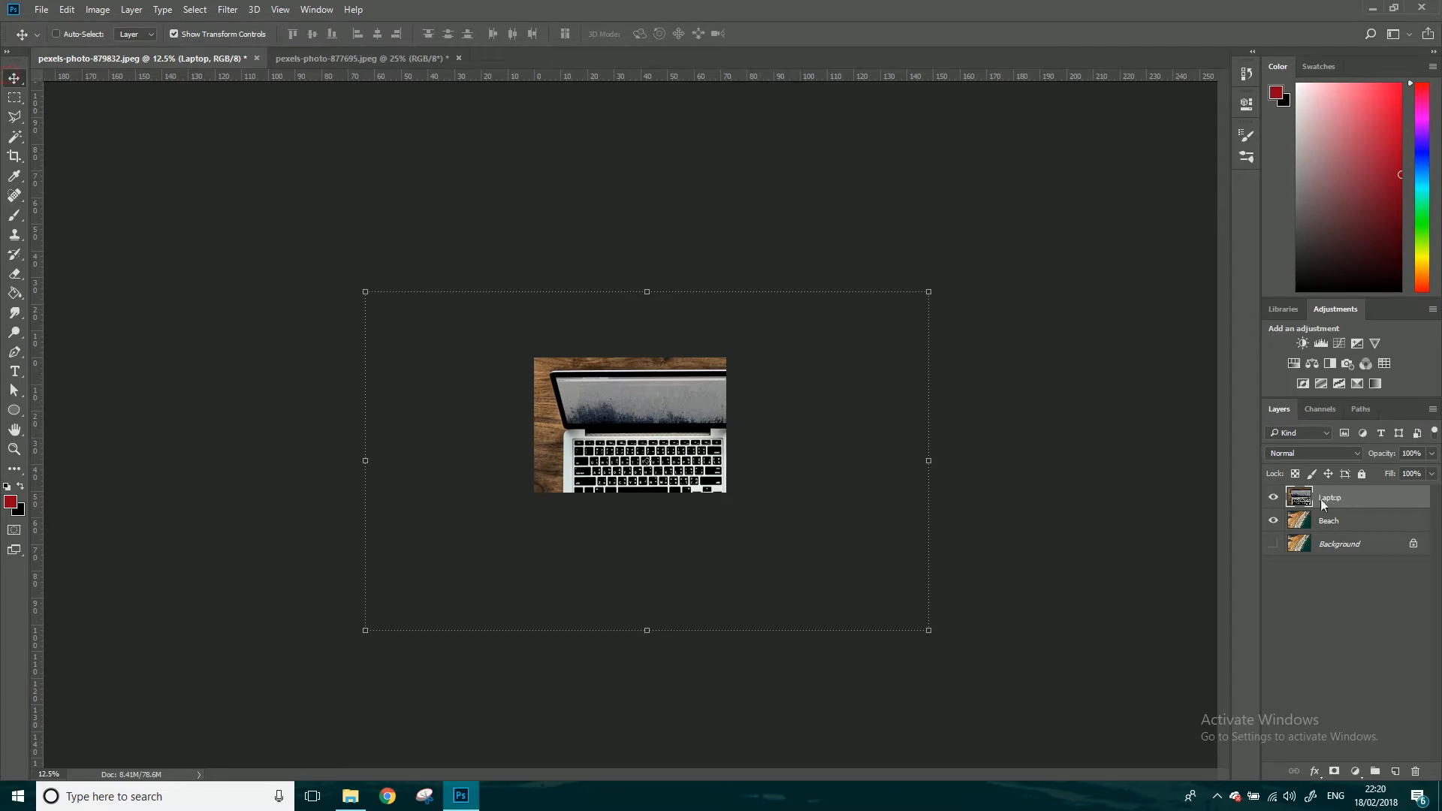
{"action": "left_click", "coordinate": [174, 34]}
{"action": "left_click", "coordinate": [173, 34]}
{"action": "left_click_drag", "start_coordinate": [365, 291], "coordinate": [624, 448]}
{"action": "left_click_drag", "start_coordinate": [701, 548], "coordinate": [609, 457]}
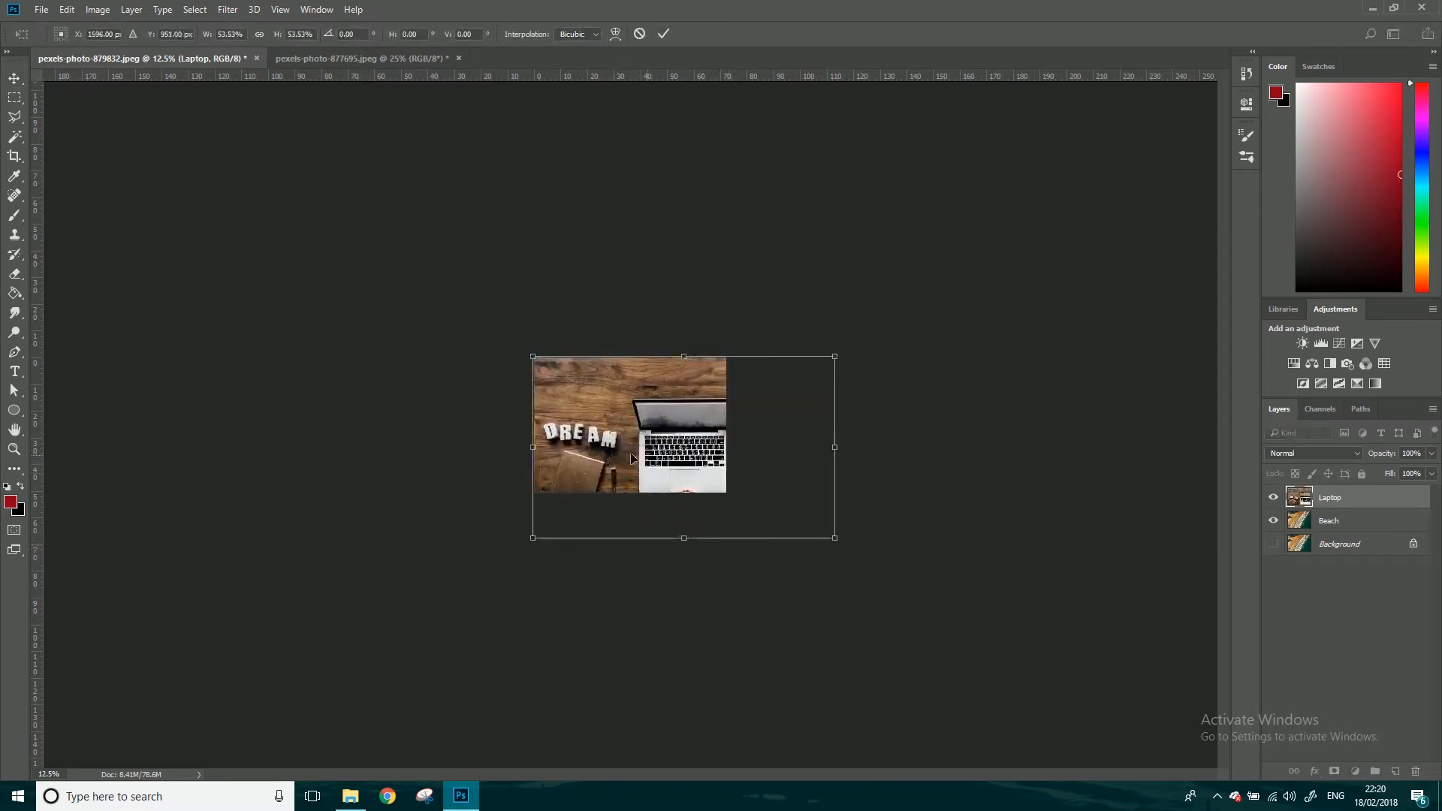
{"action": "left_click_drag", "start_coordinate": [833, 540], "coordinate": [753, 509]}
{"action": "left_click_drag", "start_coordinate": [702, 451], "coordinate": [649, 450]}
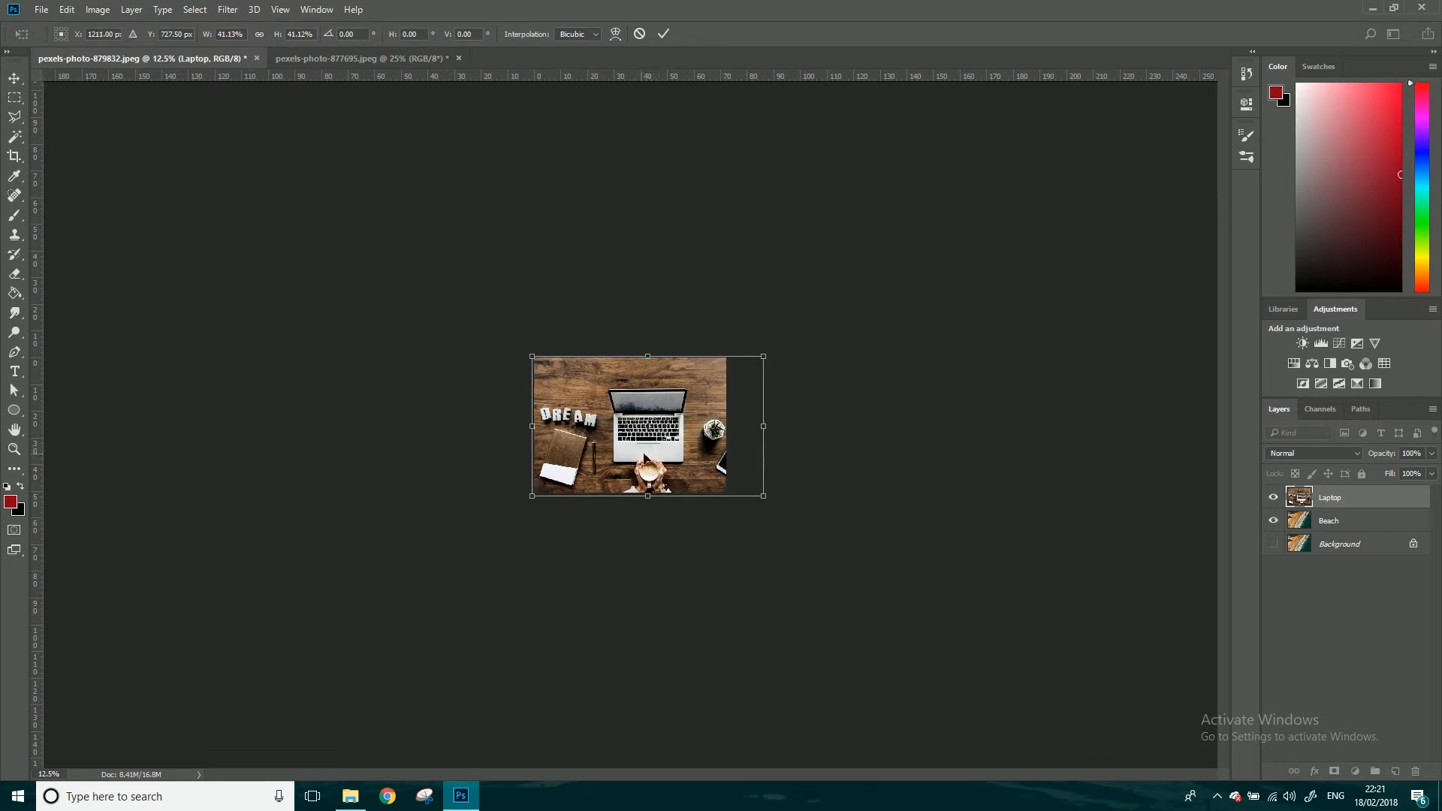
{"action": "key", "text": "Return"}
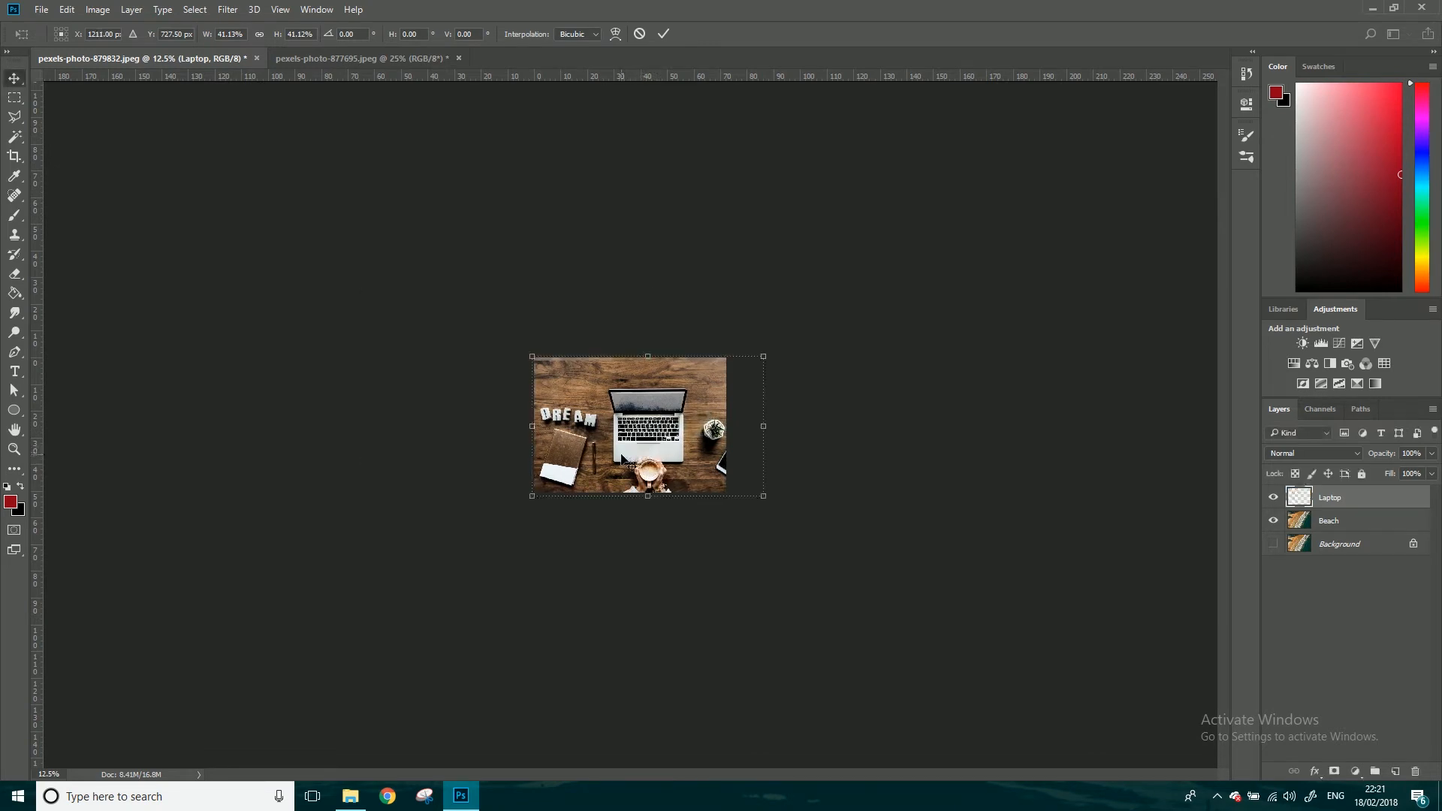
Compare the scaled laptop photo with the beach by toggling the Laptop layer's visibility.
{"action": "key", "text": "z"}
{"action": "left_click_drag", "start_coordinate": [493, 346], "coordinate": [776, 493]}
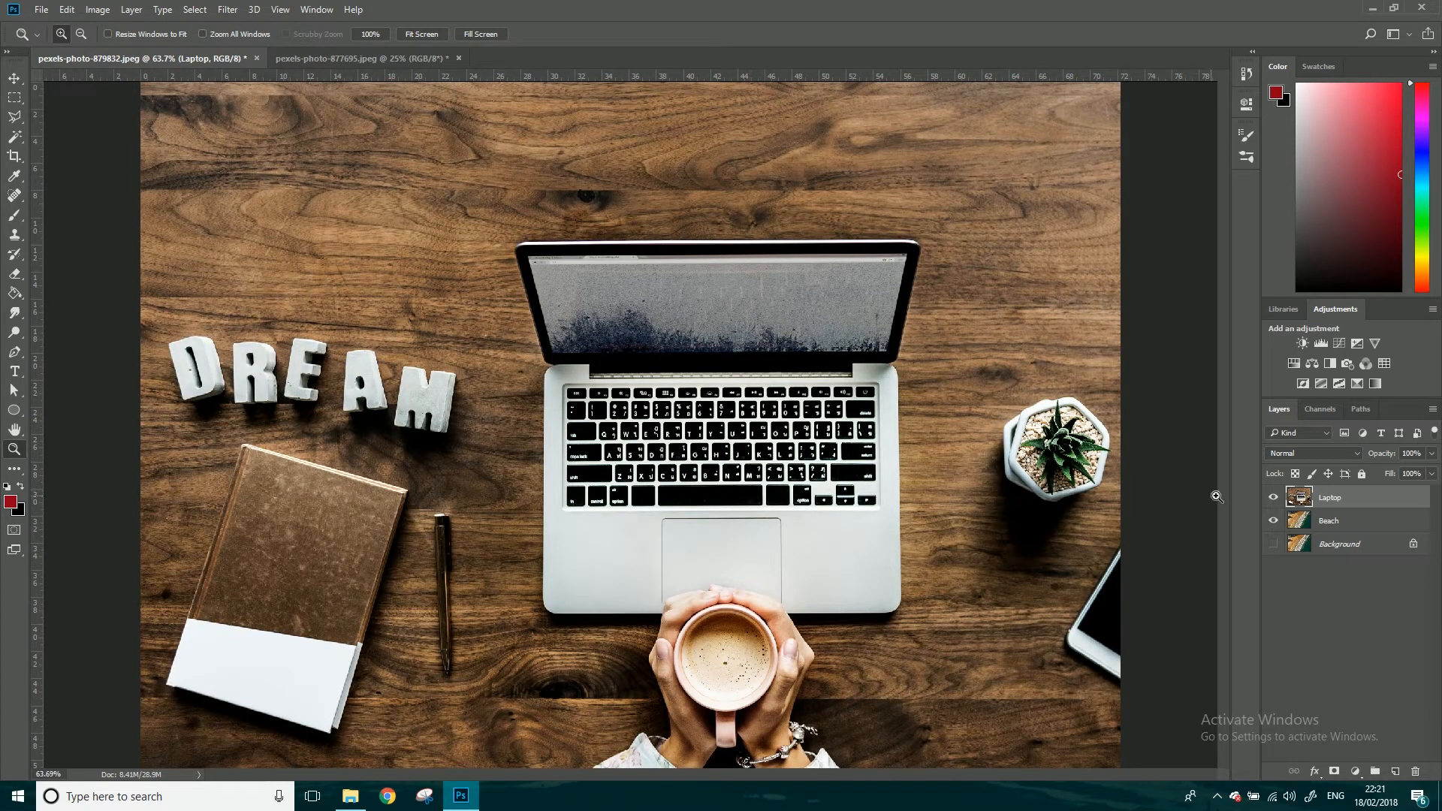
{"action": "left_click", "coordinate": [1273, 498]}
{"action": "left_click", "coordinate": [1272, 498]}
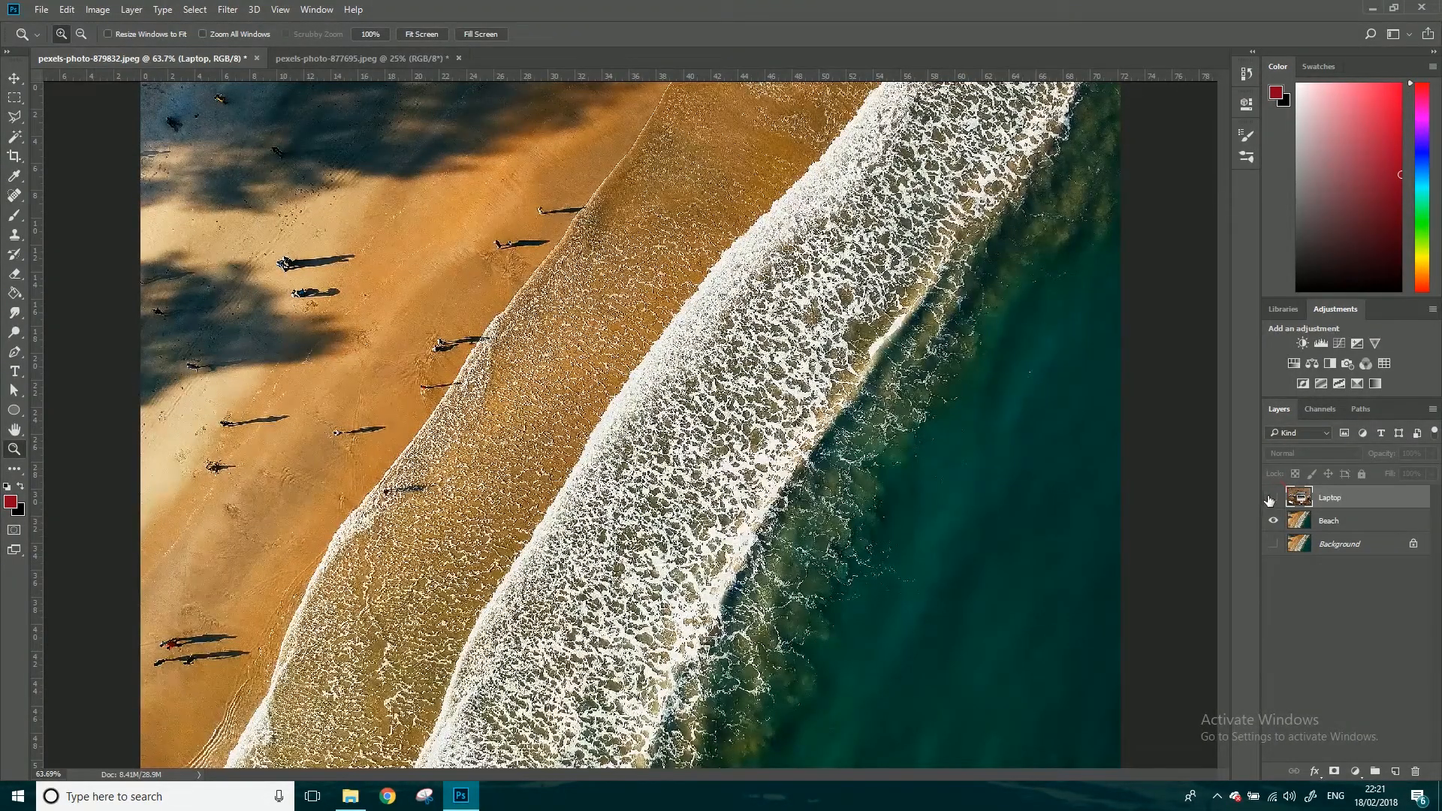
{"action": "left_click", "coordinate": [1271, 498]}
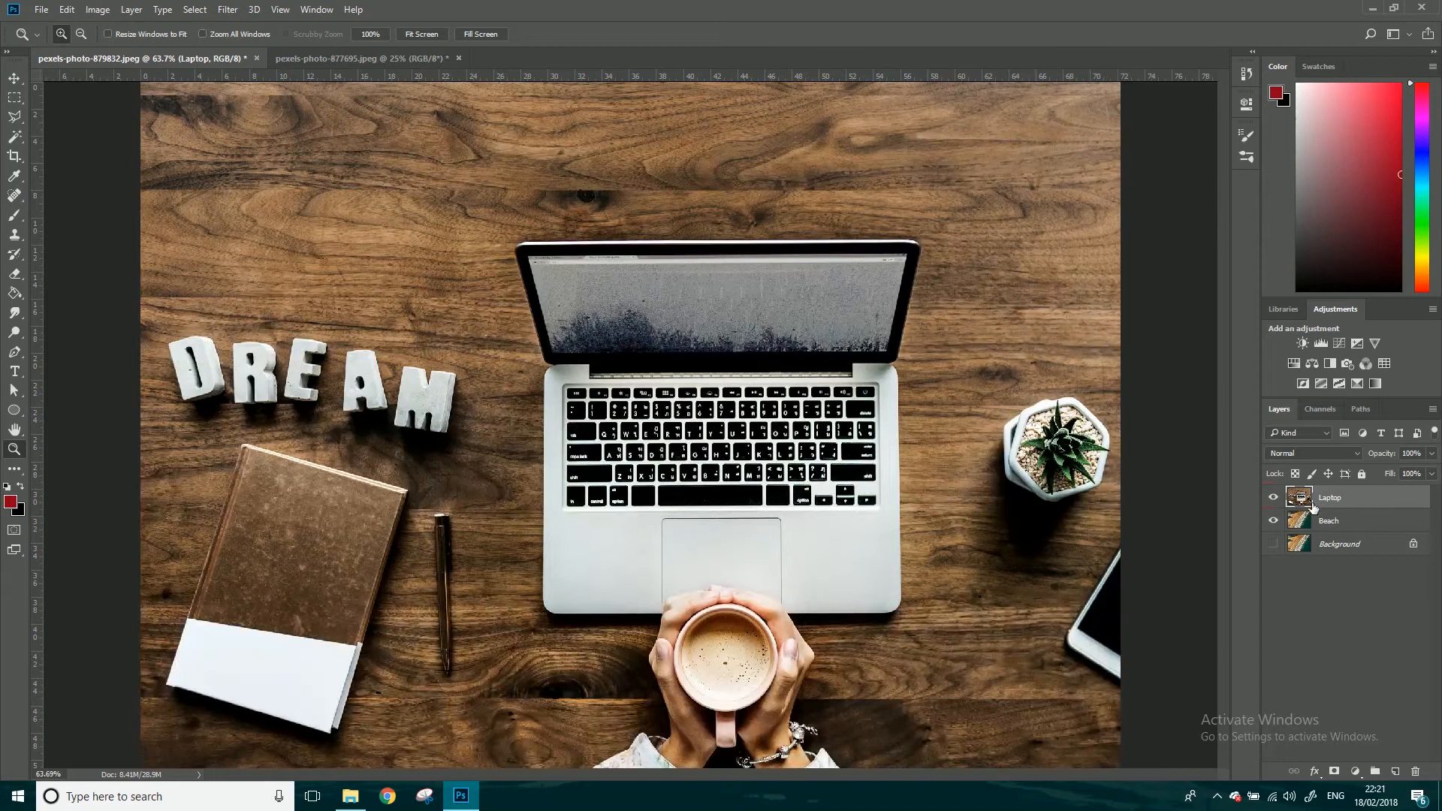
Place the Beach layer above the Laptop layer and preview it at 43% and 50% opacity before restoring 100%.
{"action": "left_click_drag", "start_coordinate": [1334, 525], "coordinate": [1328, 493]}
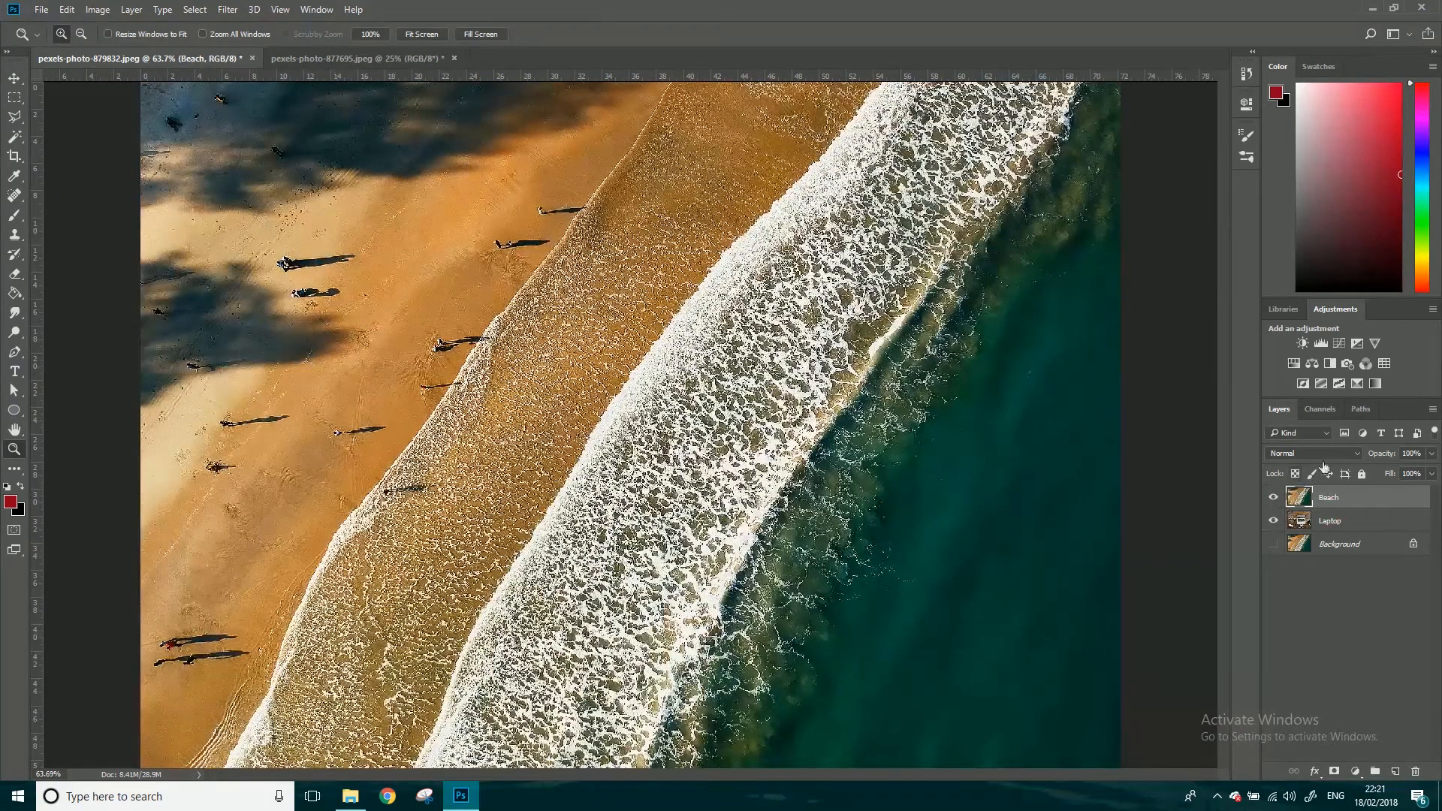
{"action": "left_click", "coordinate": [1432, 454]}
{"action": "left_click", "coordinate": [1411, 453]}
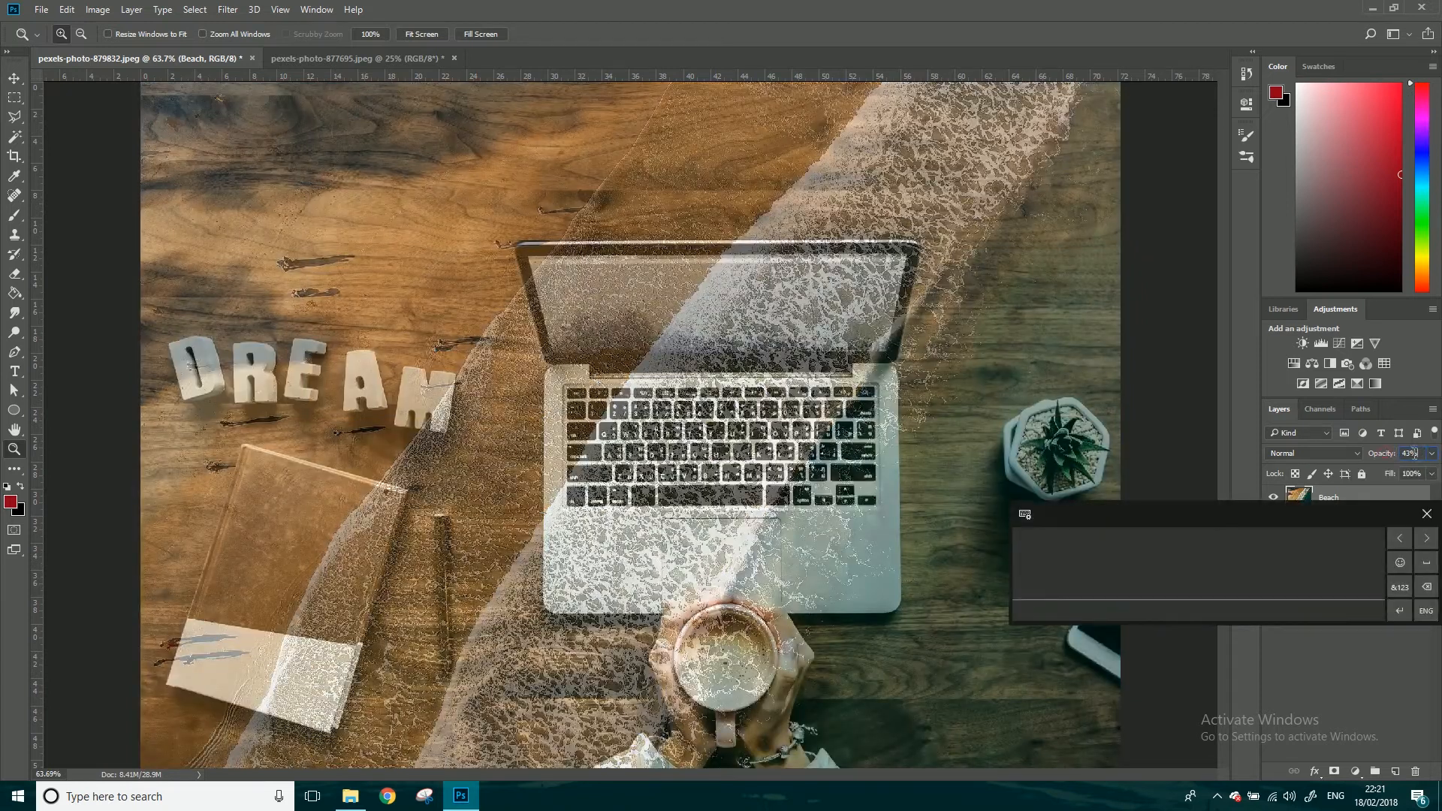
{"action": "key", "text": "BackSpace"}
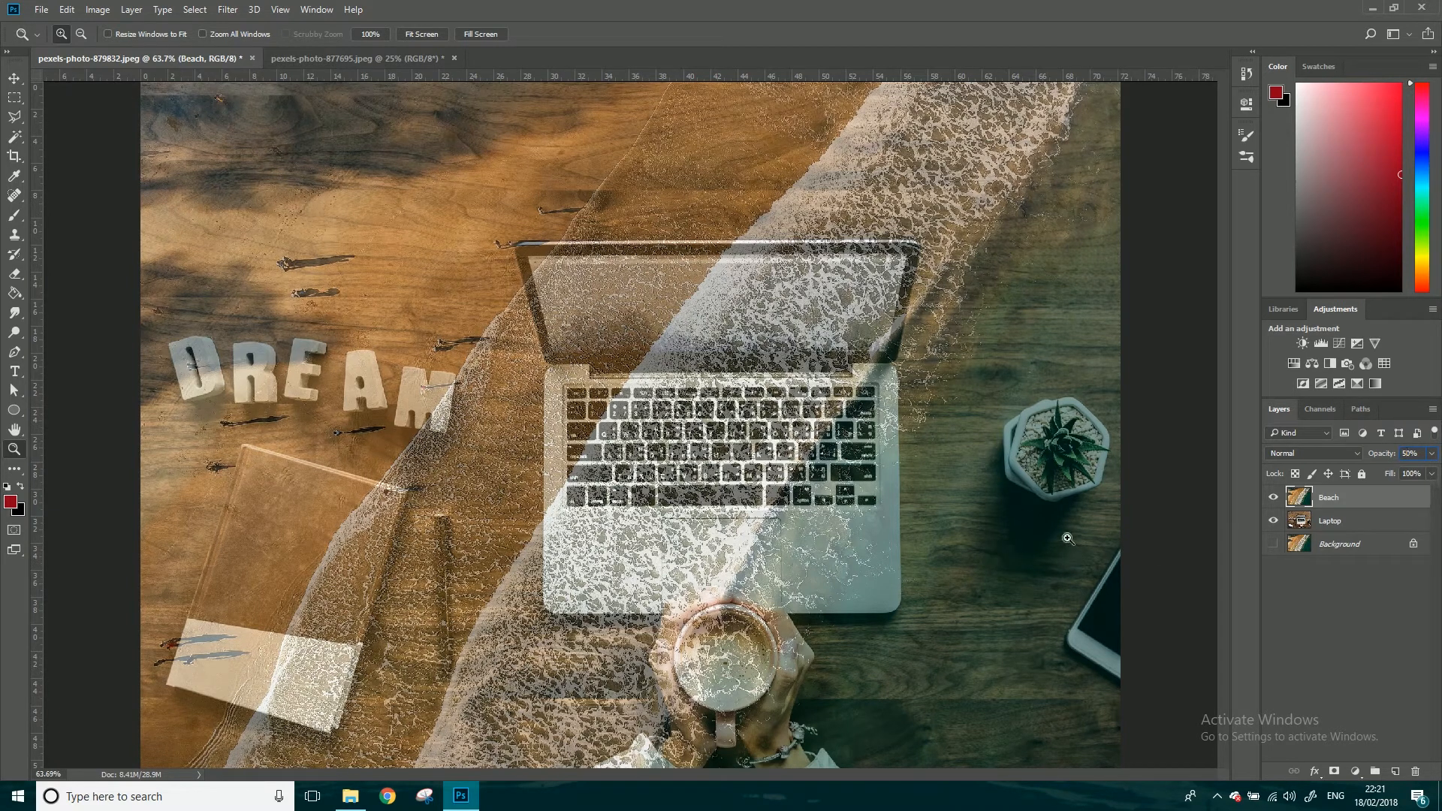
{"action": "type", "text": "10"}
{"action": "key", "text": "Return"}
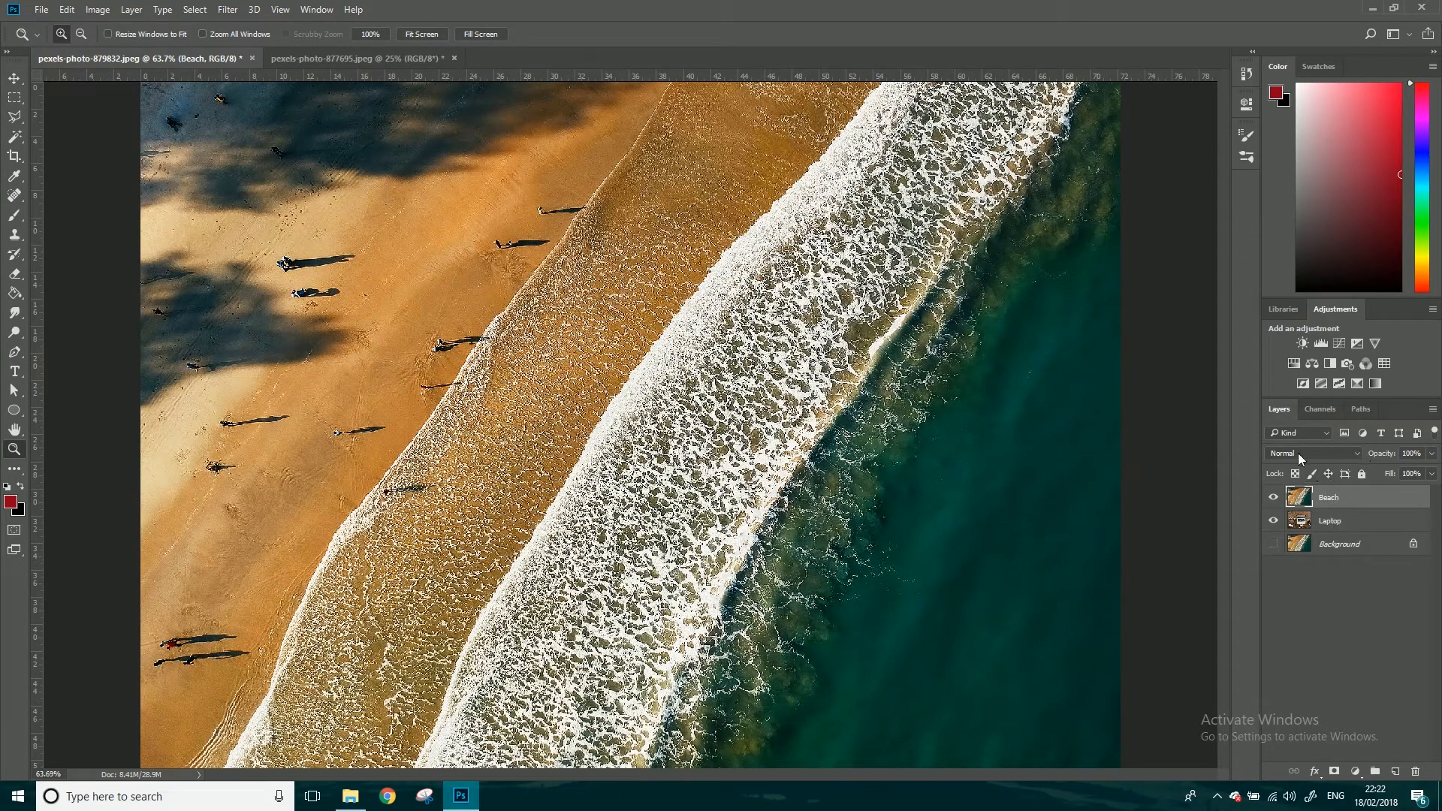
Try the darkening blend modes on the Beach layer, including Multiply, Color Burn and Darker Color.
{"action": "left_click", "coordinate": [1302, 453]}
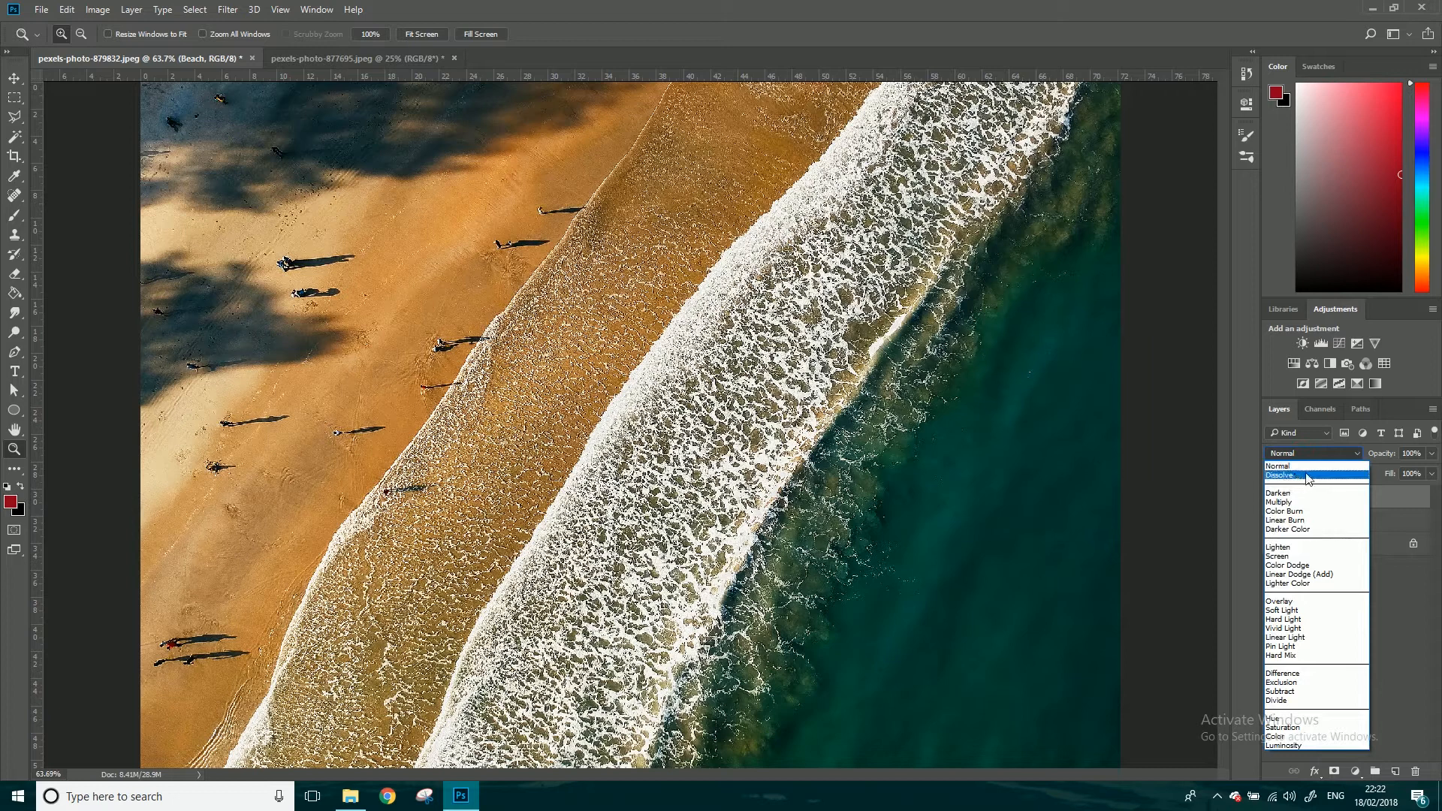
{"action": "left_click", "coordinate": [1308, 476]}
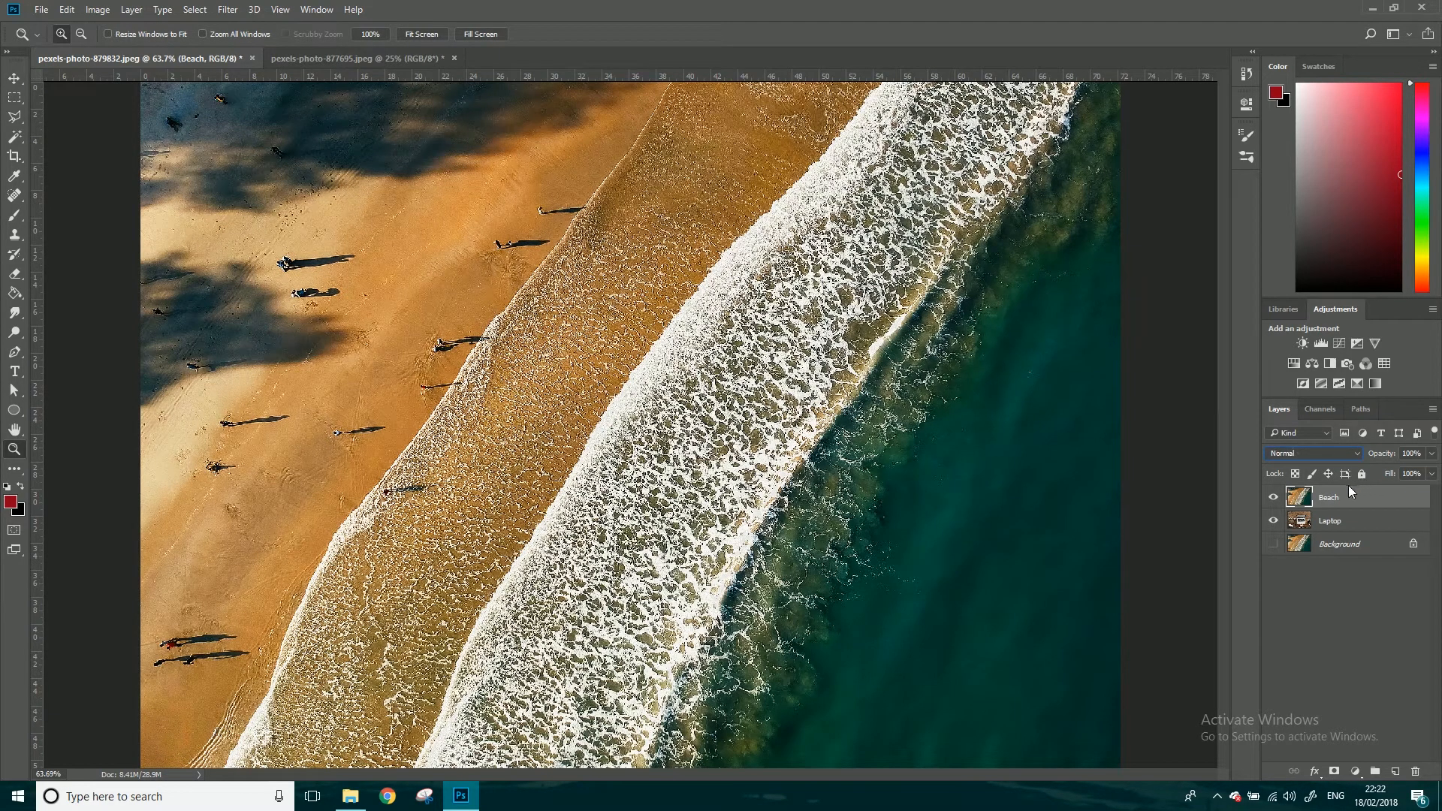
{"action": "scroll", "coordinate": [1289, 457], "scroll_direction": "down", "scroll_amount": 1}
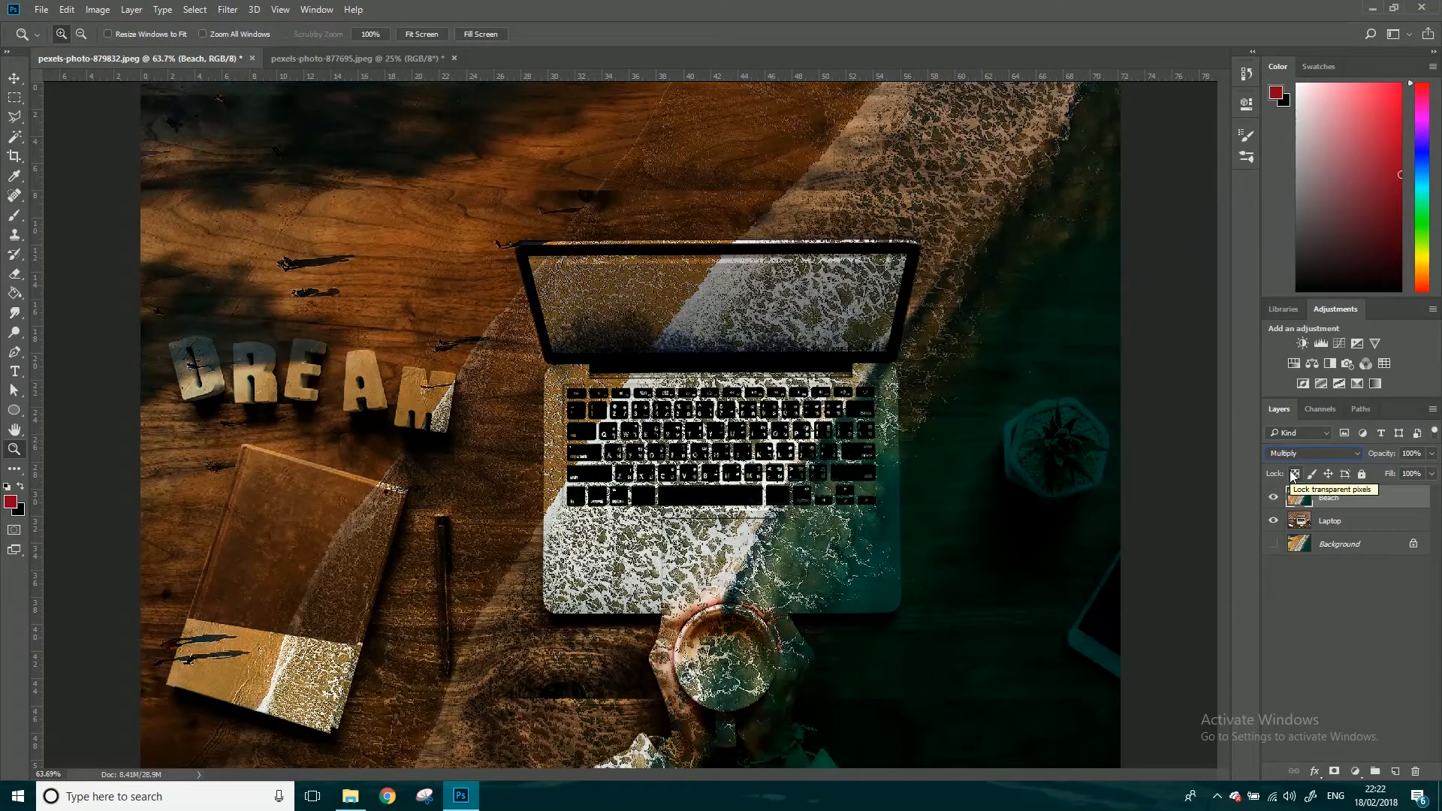
{"action": "key", "text": "Down"}
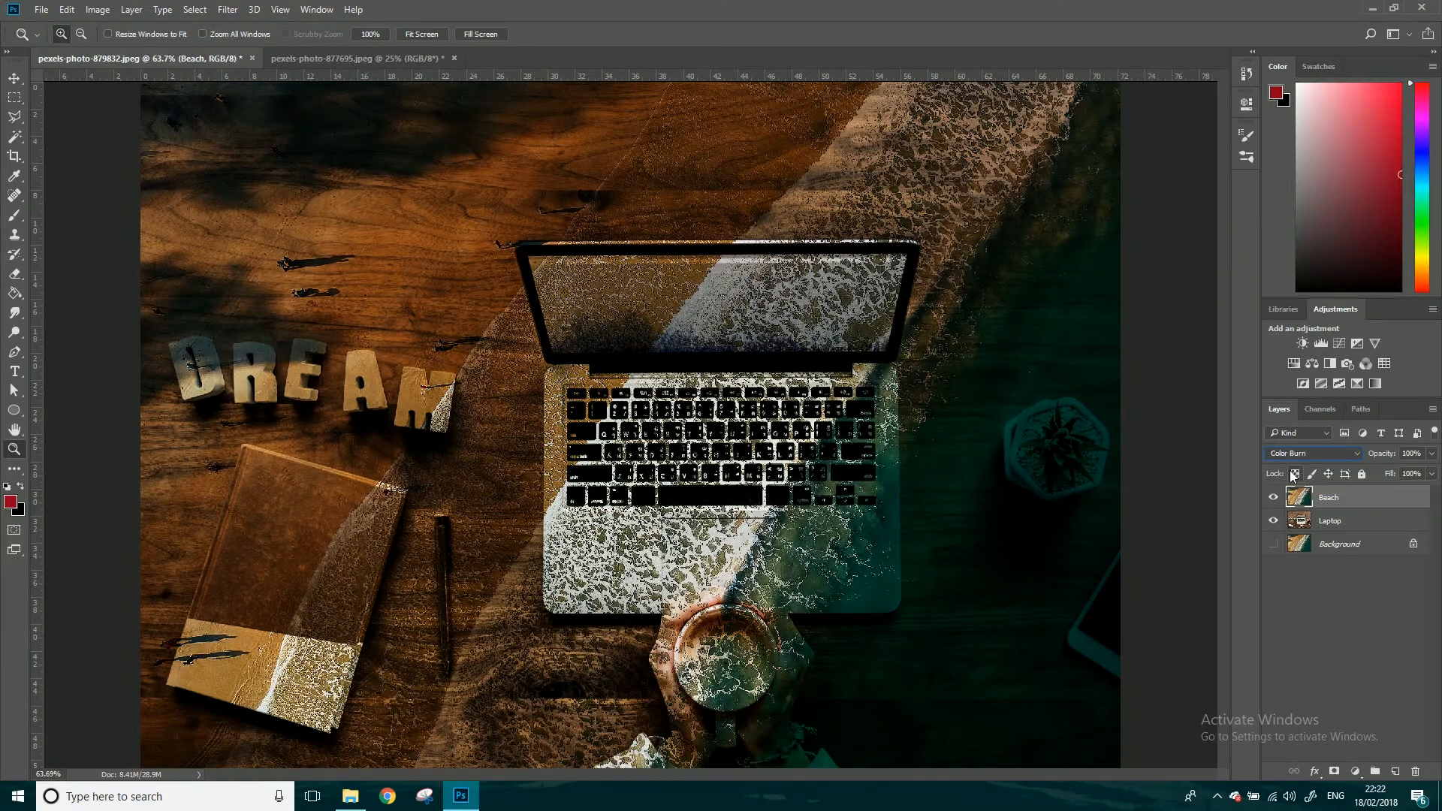
{"action": "key", "text": "Down"}
{"action": "key", "text": "Down"}
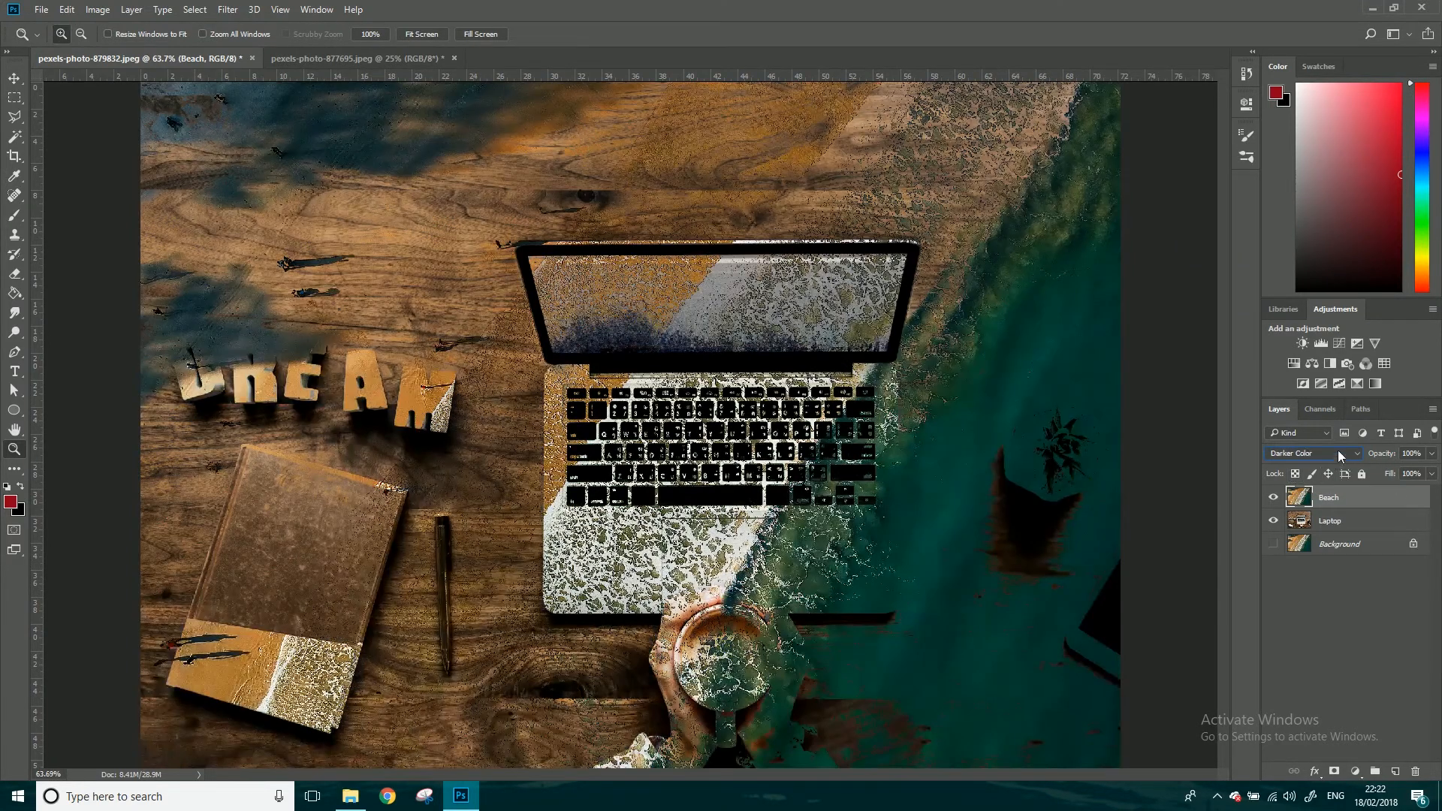
Try the lightening blend modes on the Beach layer, from Screen through to Lighter Color.
{"action": "left_click", "coordinate": [1337, 452]}
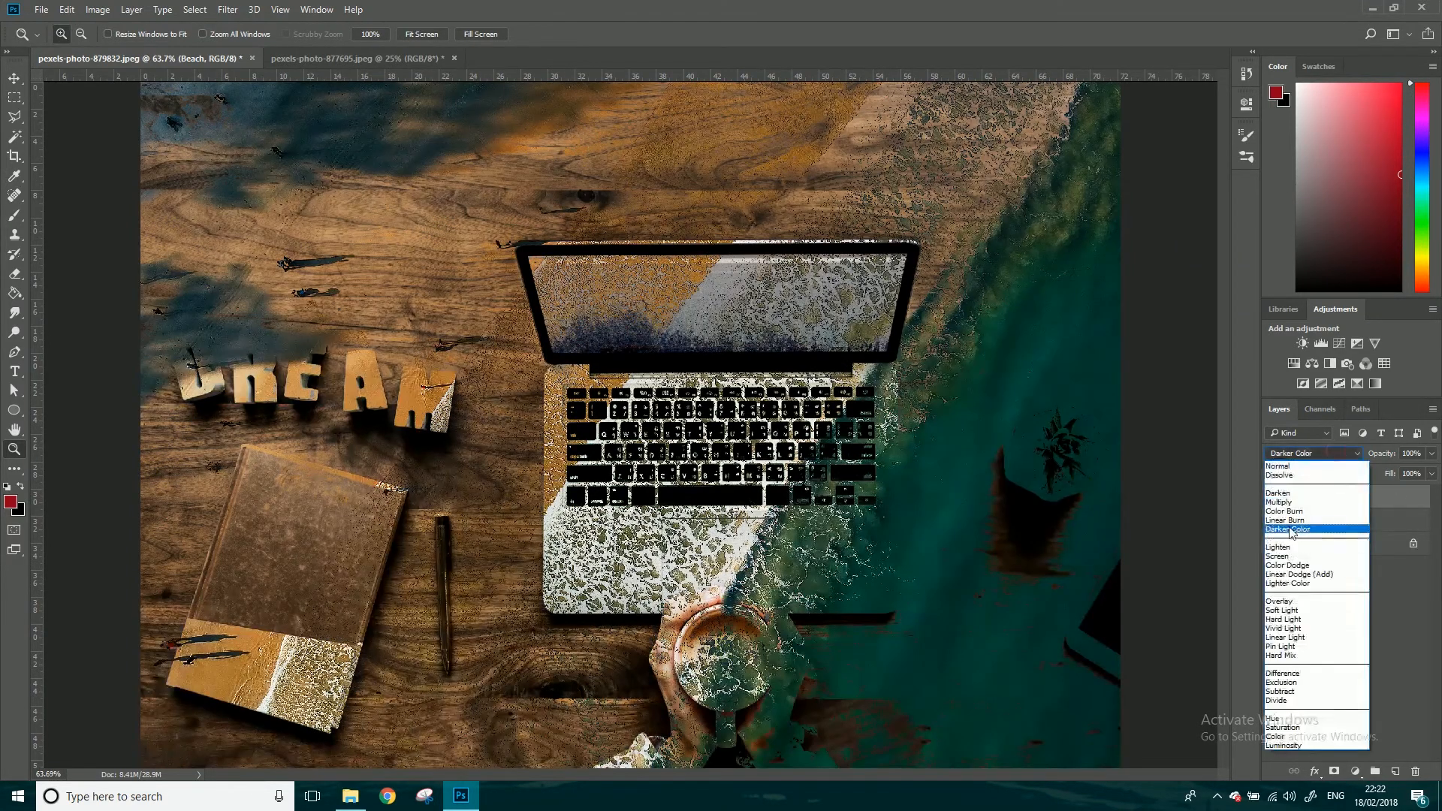
{"action": "left_click", "coordinate": [1290, 557]}
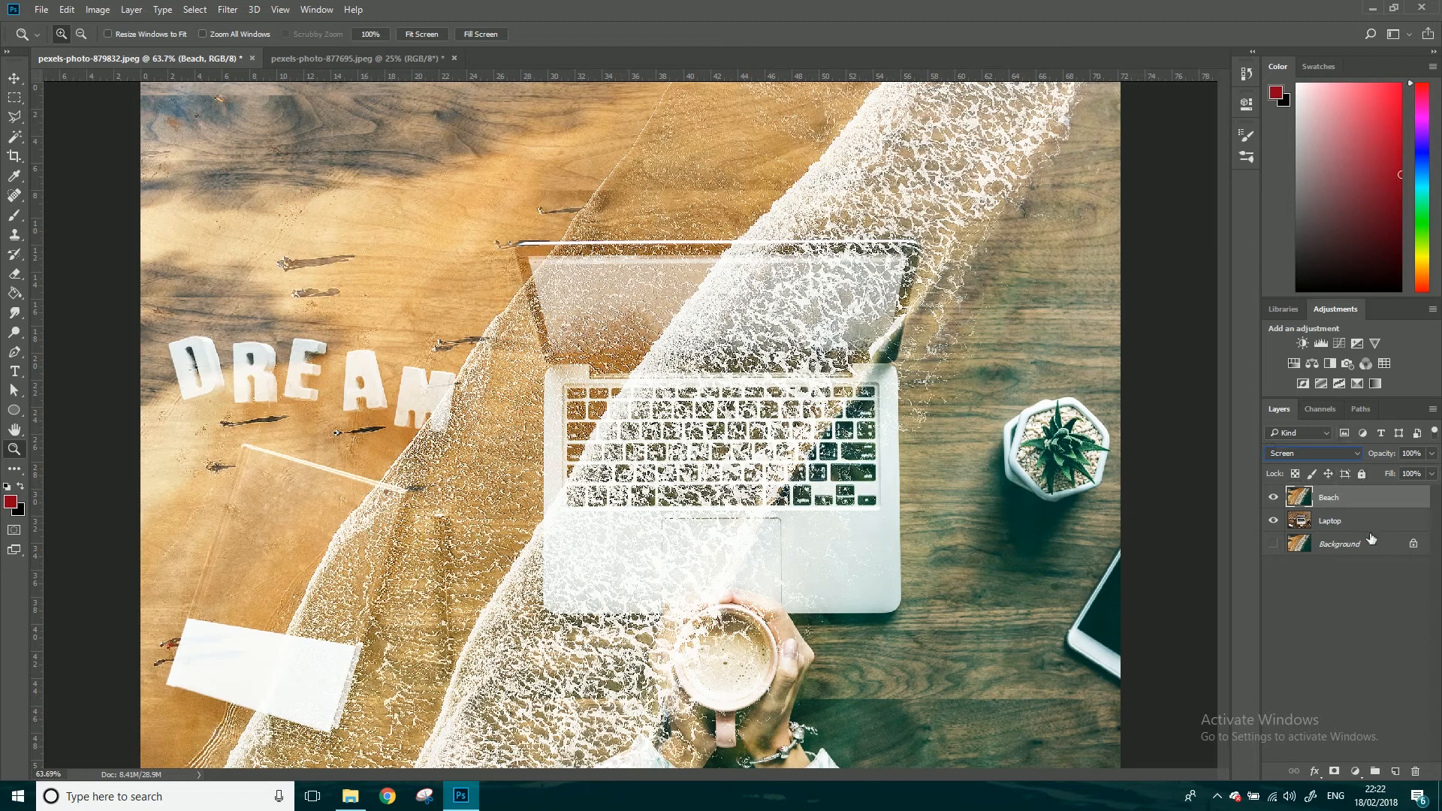
{"action": "key", "text": "Down"}
{"action": "key", "text": "Down"}
{"action": "key", "text": "Down"}
{"action": "key", "text": "Down"}
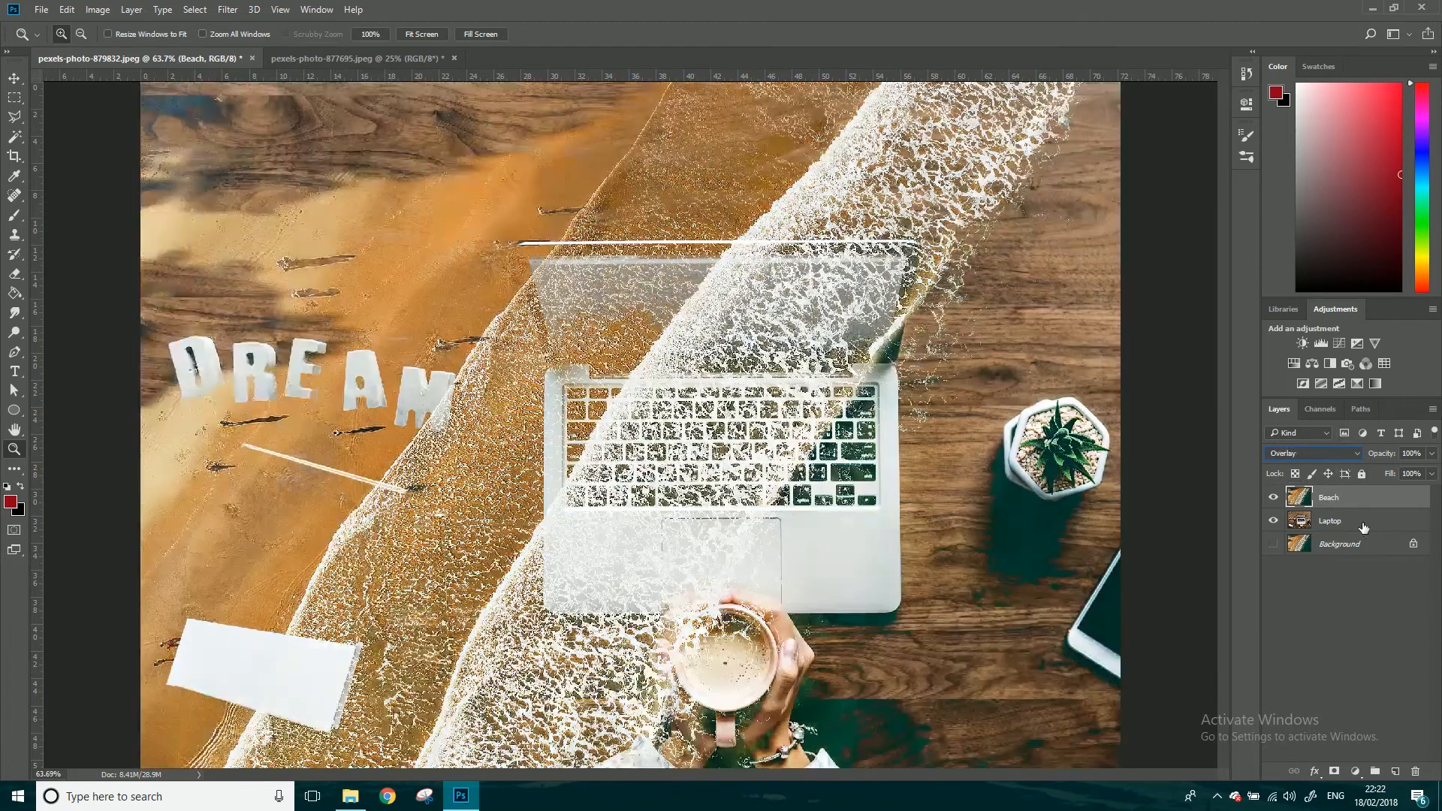
{"action": "key", "text": "Up"}
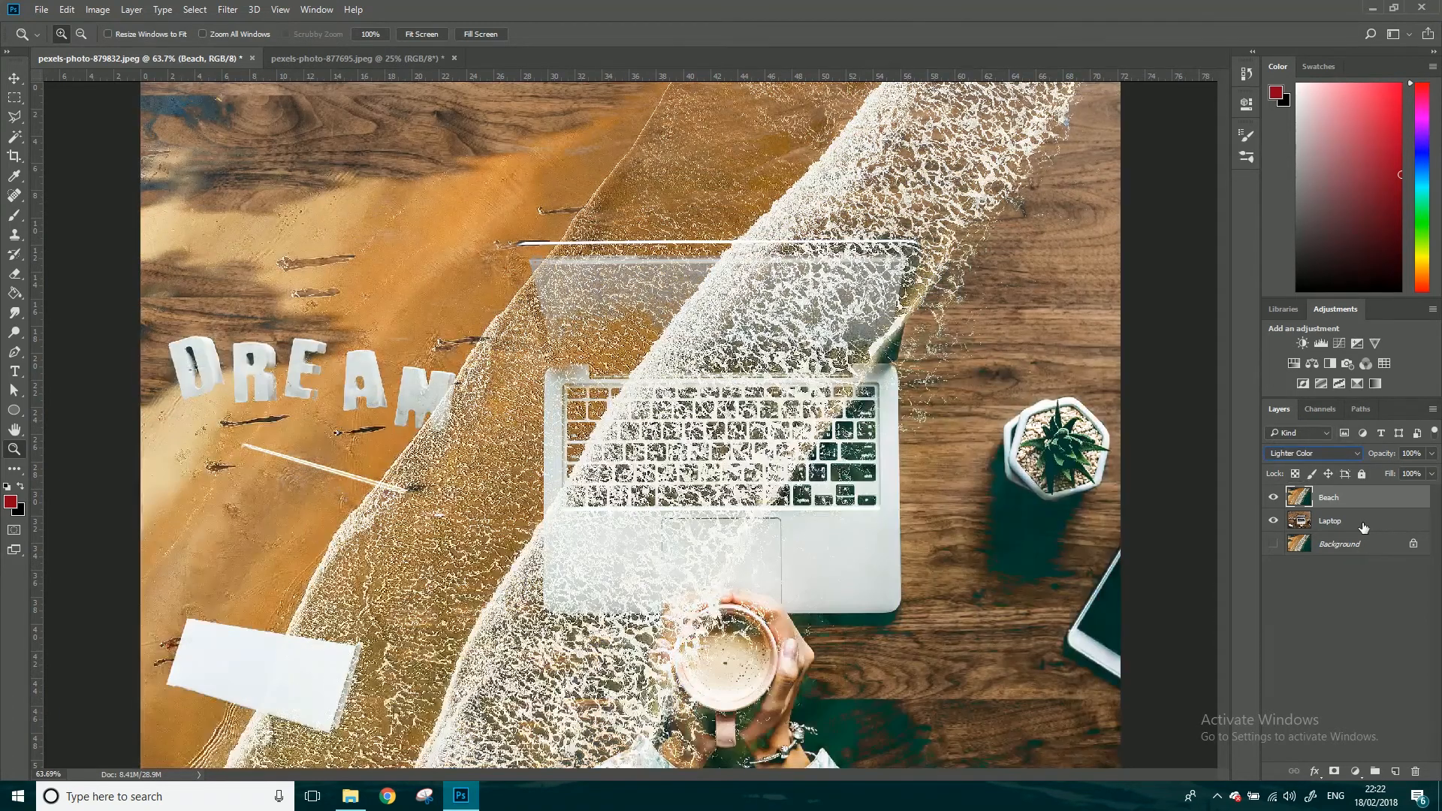
Try the Beach layer's remaining blend modes from Overlay to Luminosity, including Soft Light, Hard Light, Difference and Hue.
{"action": "key", "text": "Down"}
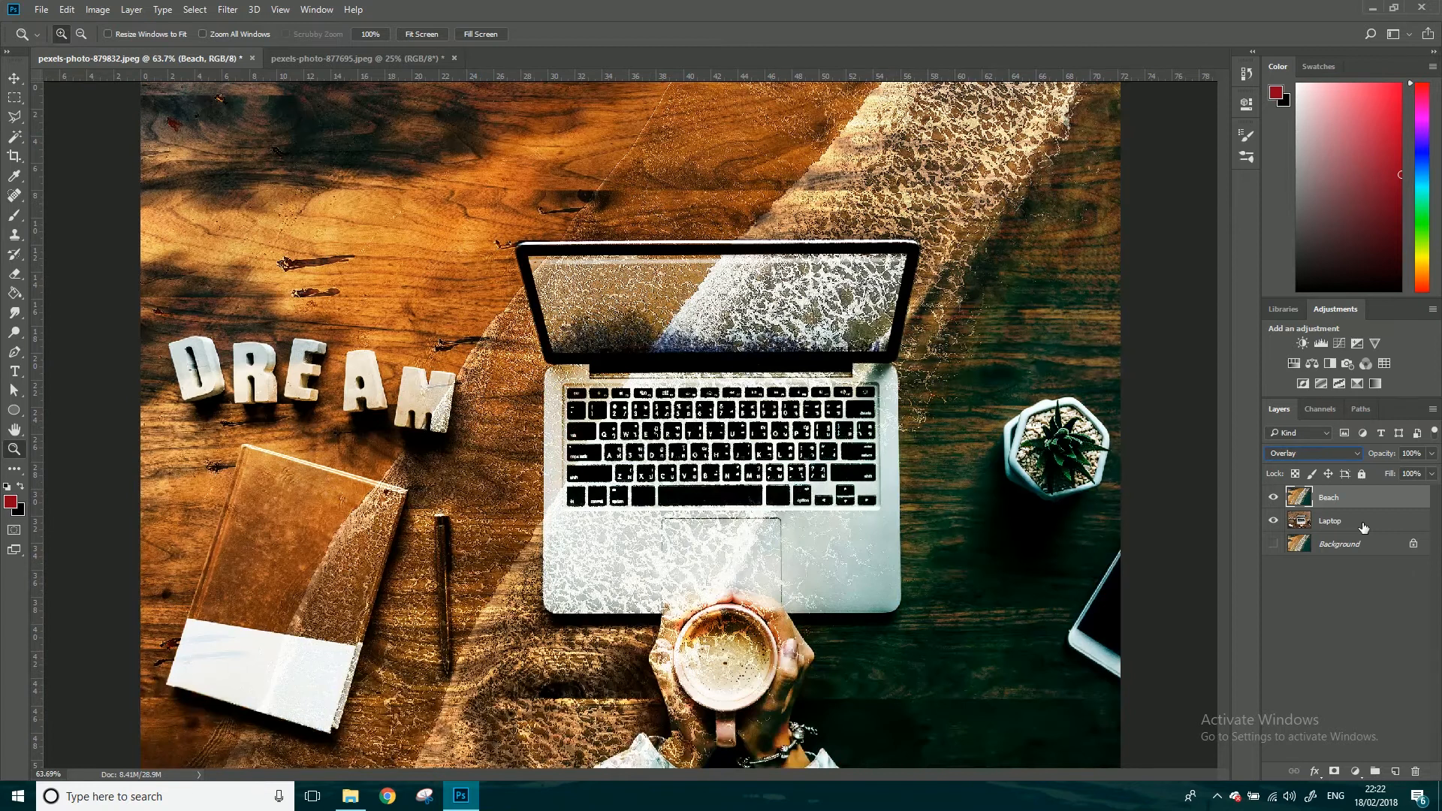
{"action": "key", "text": "Down"}
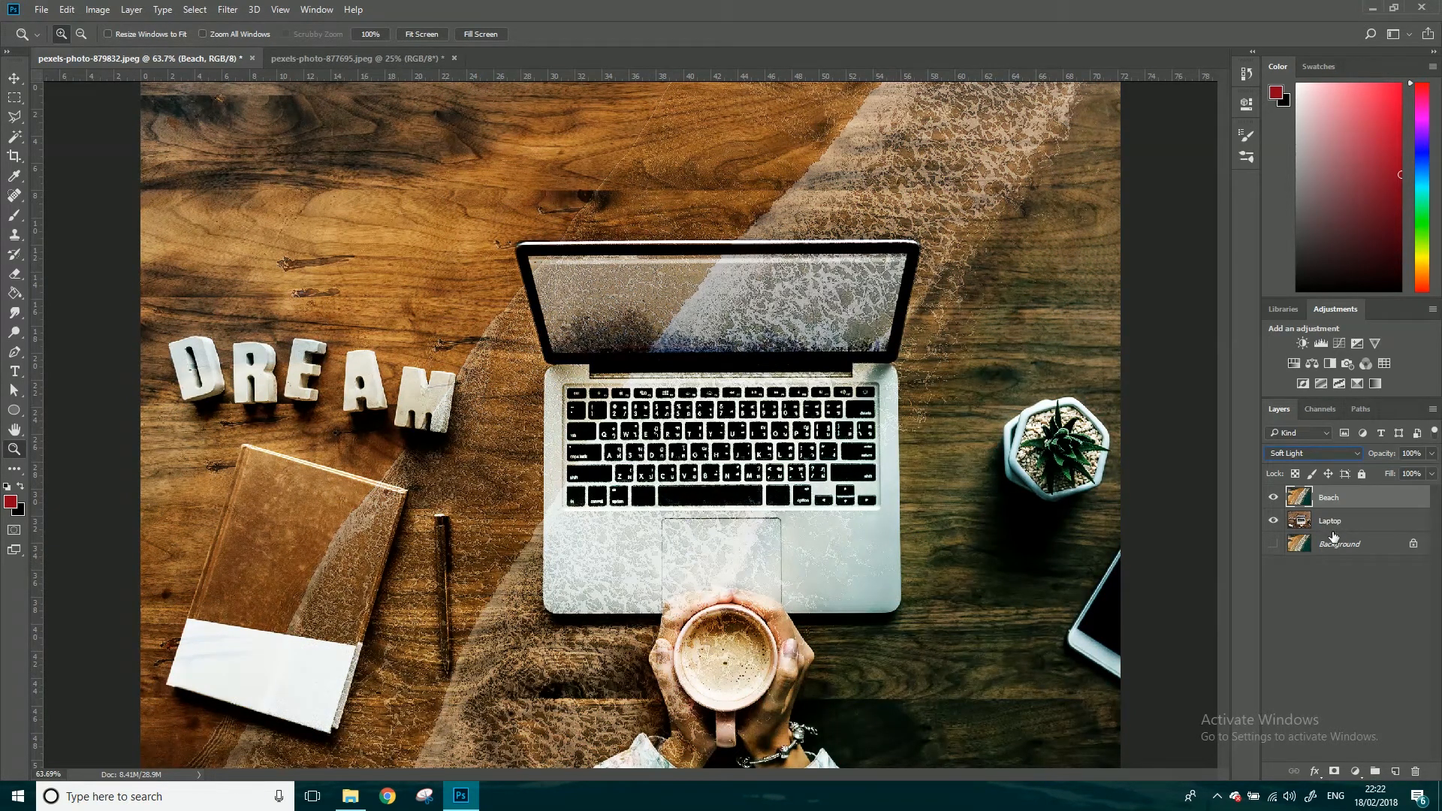
{"action": "key", "text": "Down"}
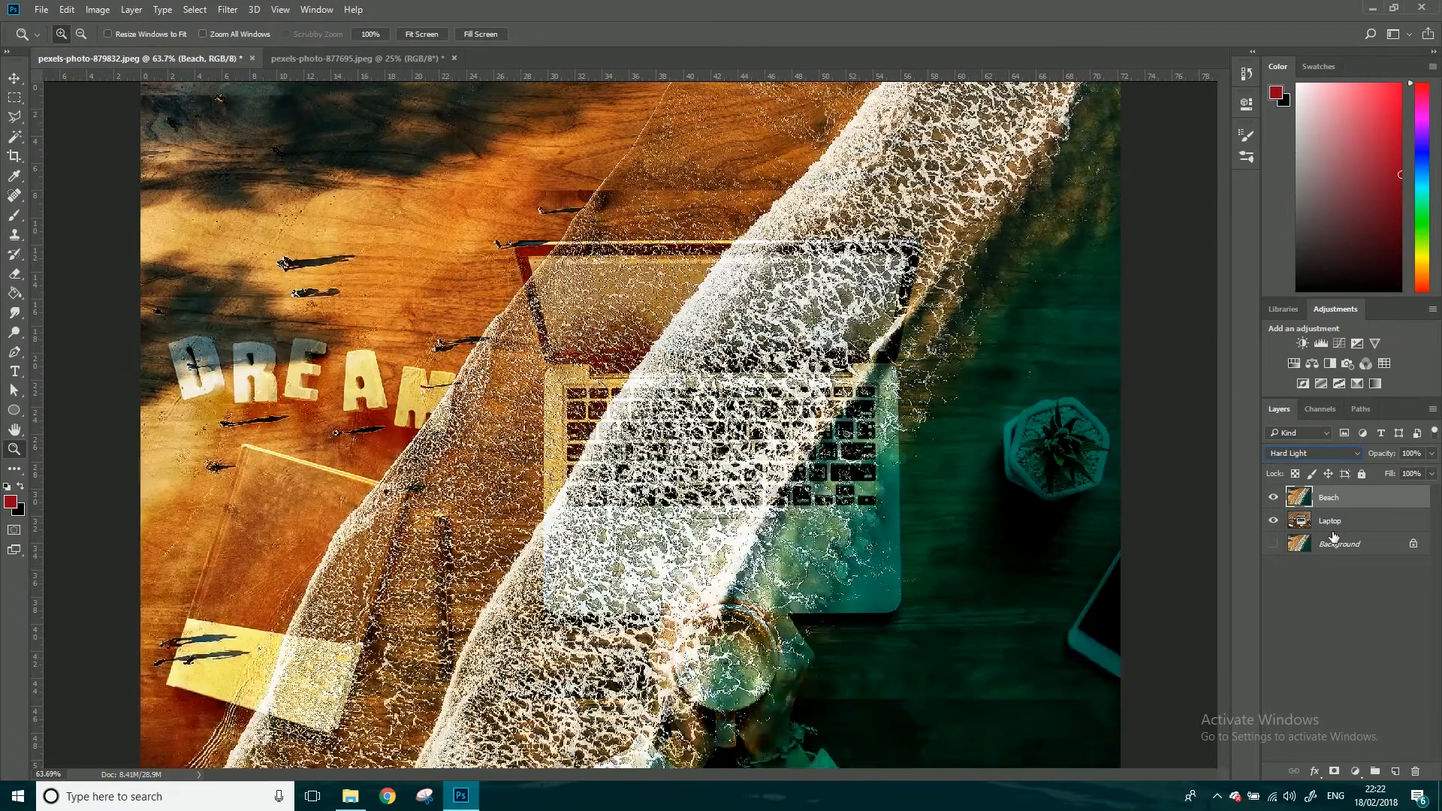
{"action": "key", "text": "Down"}
{"action": "key", "text": "Down"}
{"action": "key", "text": "Down"}
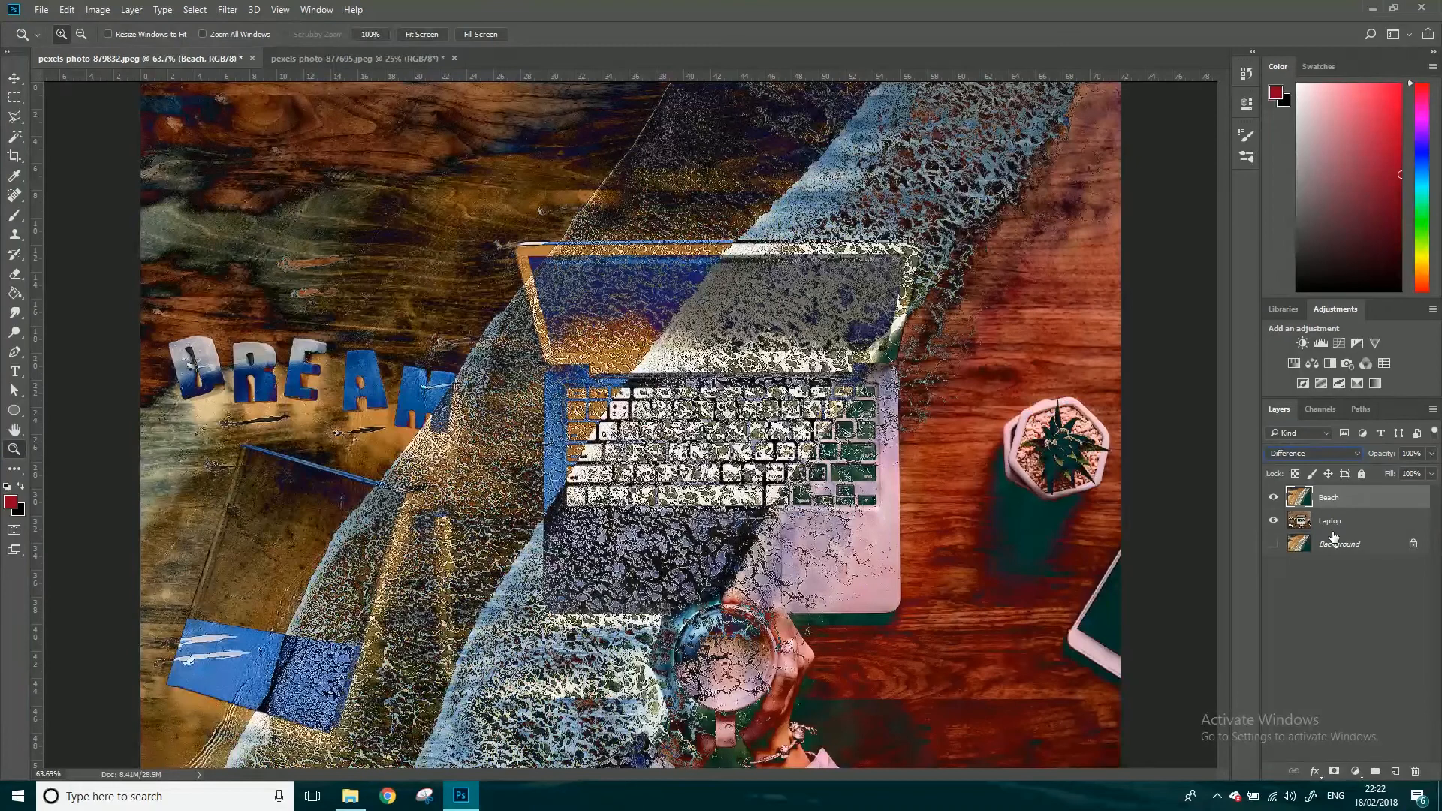
{"action": "key", "text": "Down"}
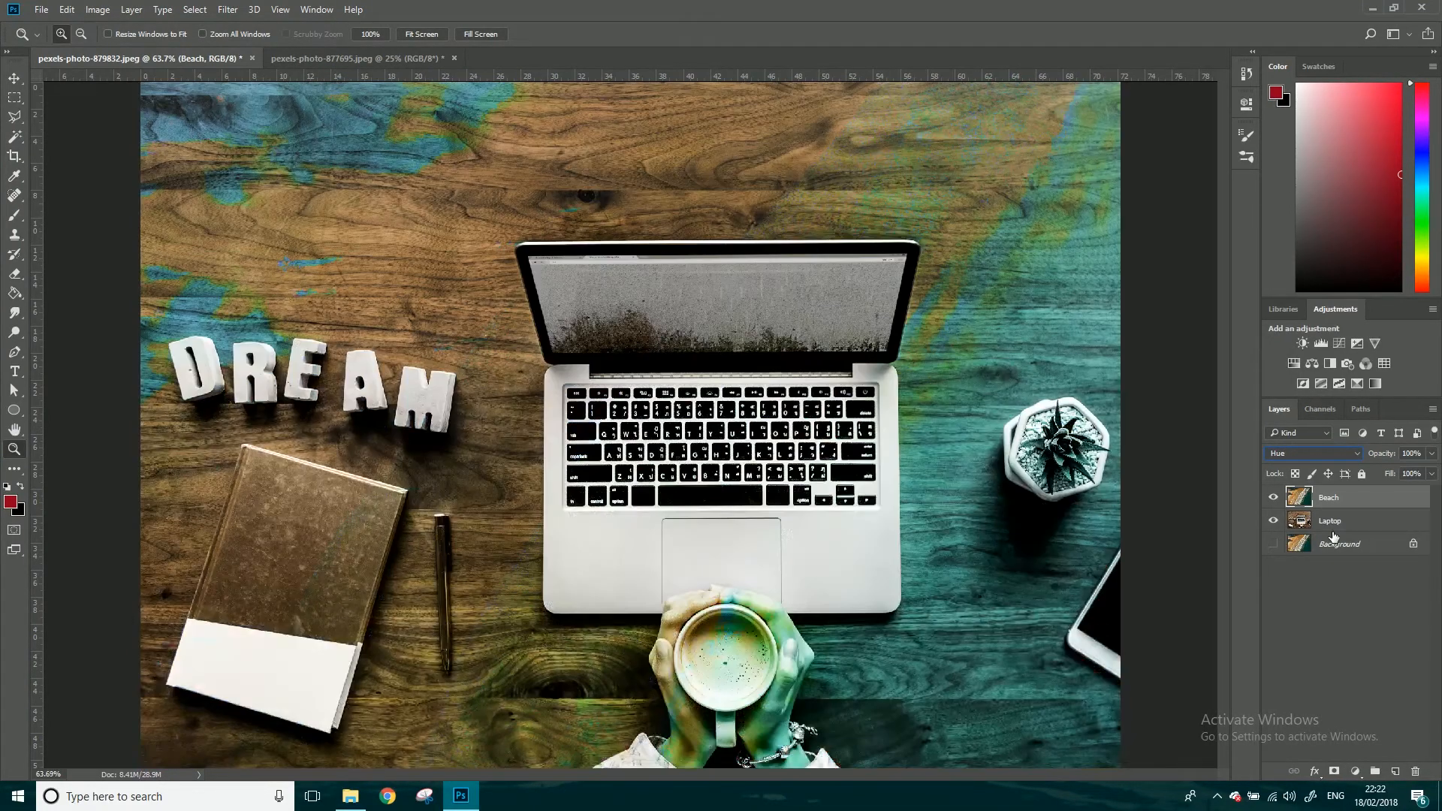
{"action": "key", "text": "Down"}
{"action": "key", "text": "Down"}
{"action": "key", "text": "Down"}
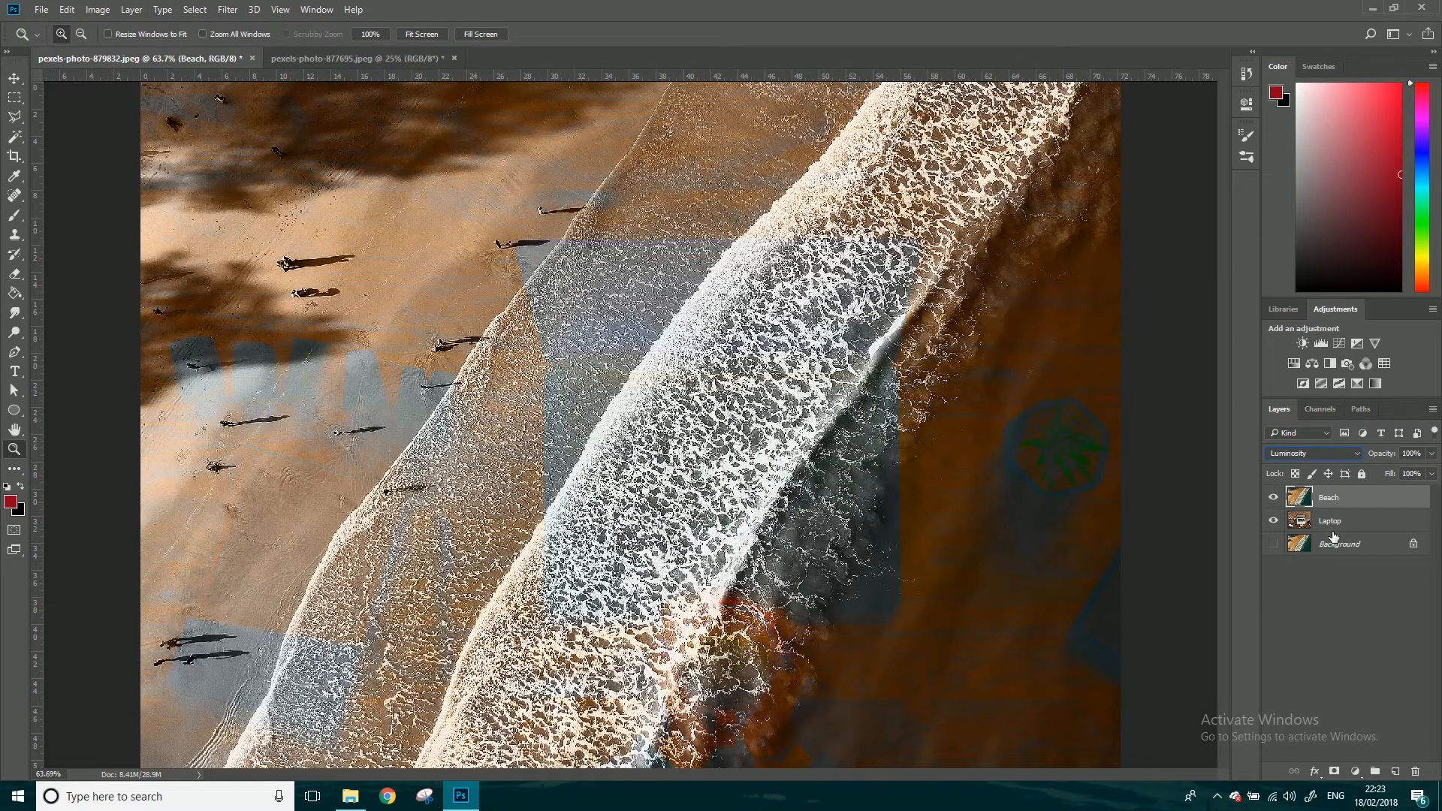
Step the Beach layer's blend mode back through the list from Luminosity to Lighter Color.
{"action": "key", "text": "Up"}
{"action": "key", "text": "Up"}
{"action": "key", "text": "Up"}
{"action": "key", "text": "Up"}
{"action": "key", "text": "Up"}
{"action": "key", "text": "Up"}
{"action": "key", "text": "Up"}
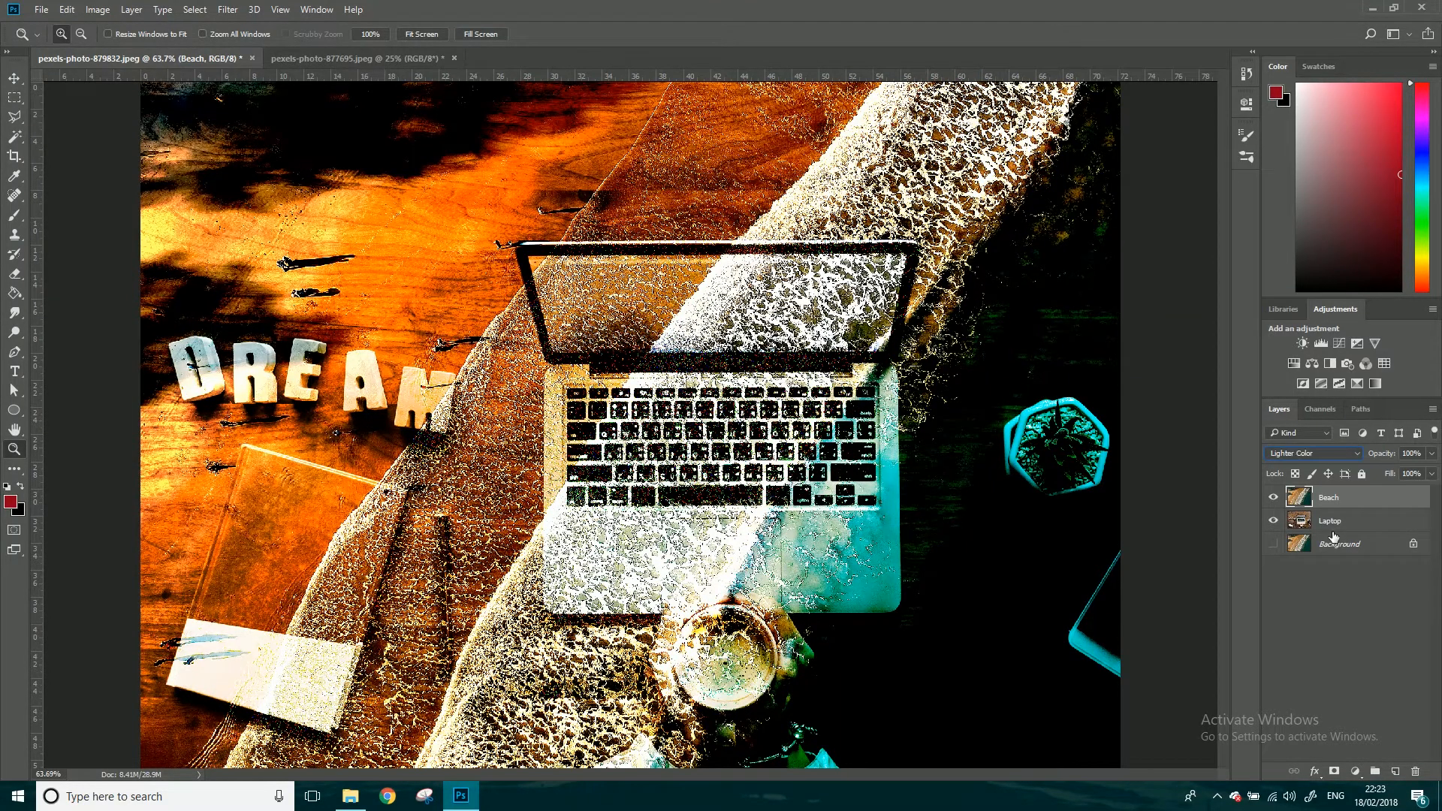
Step the Beach layer's blend mode back through Linear Dodge (Add), Screen, Lighten and Dissolve to Normal.
{"action": "key", "text": "Up"}
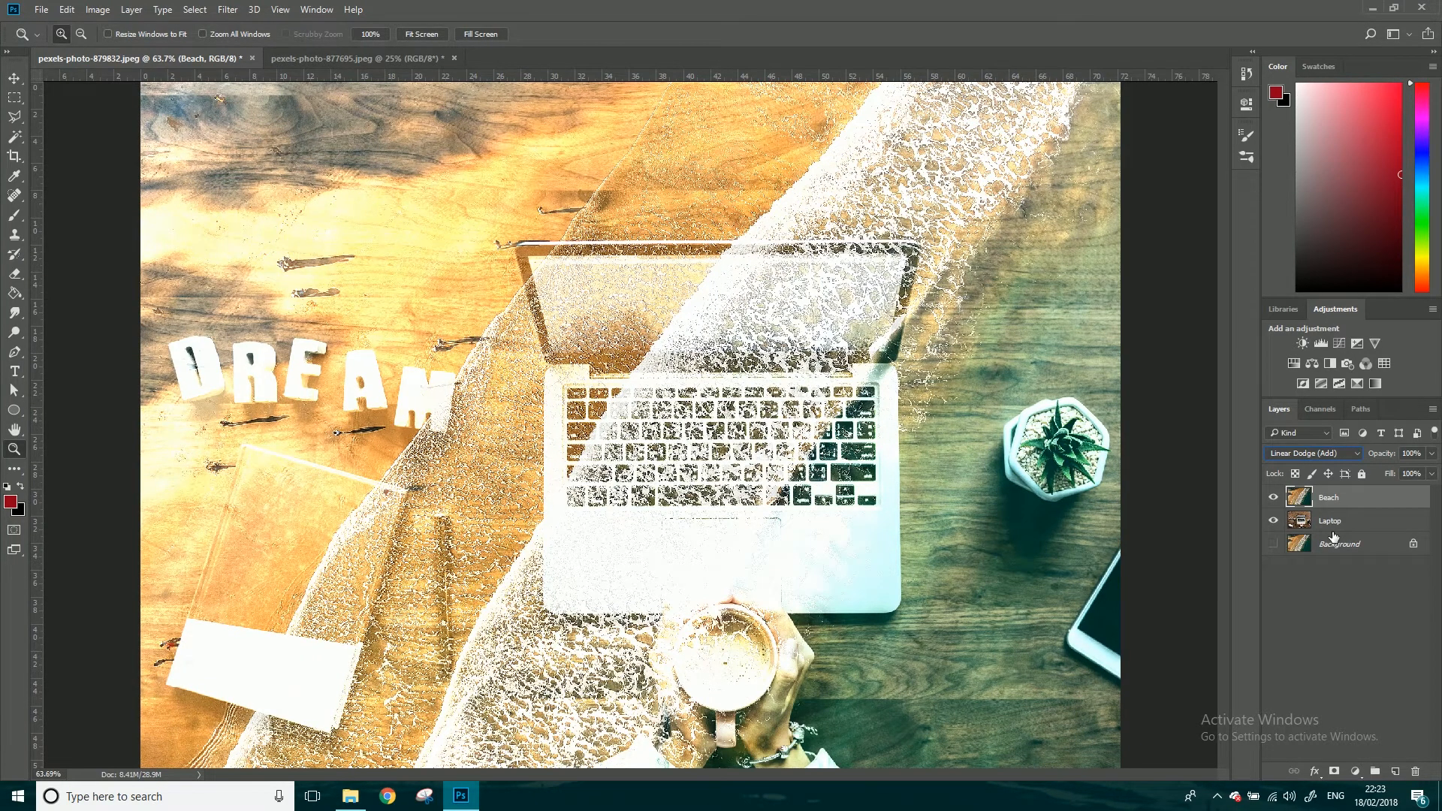
{"action": "key", "text": "Up"}
{"action": "key", "text": "Up"}
{"action": "key", "text": "Up"}
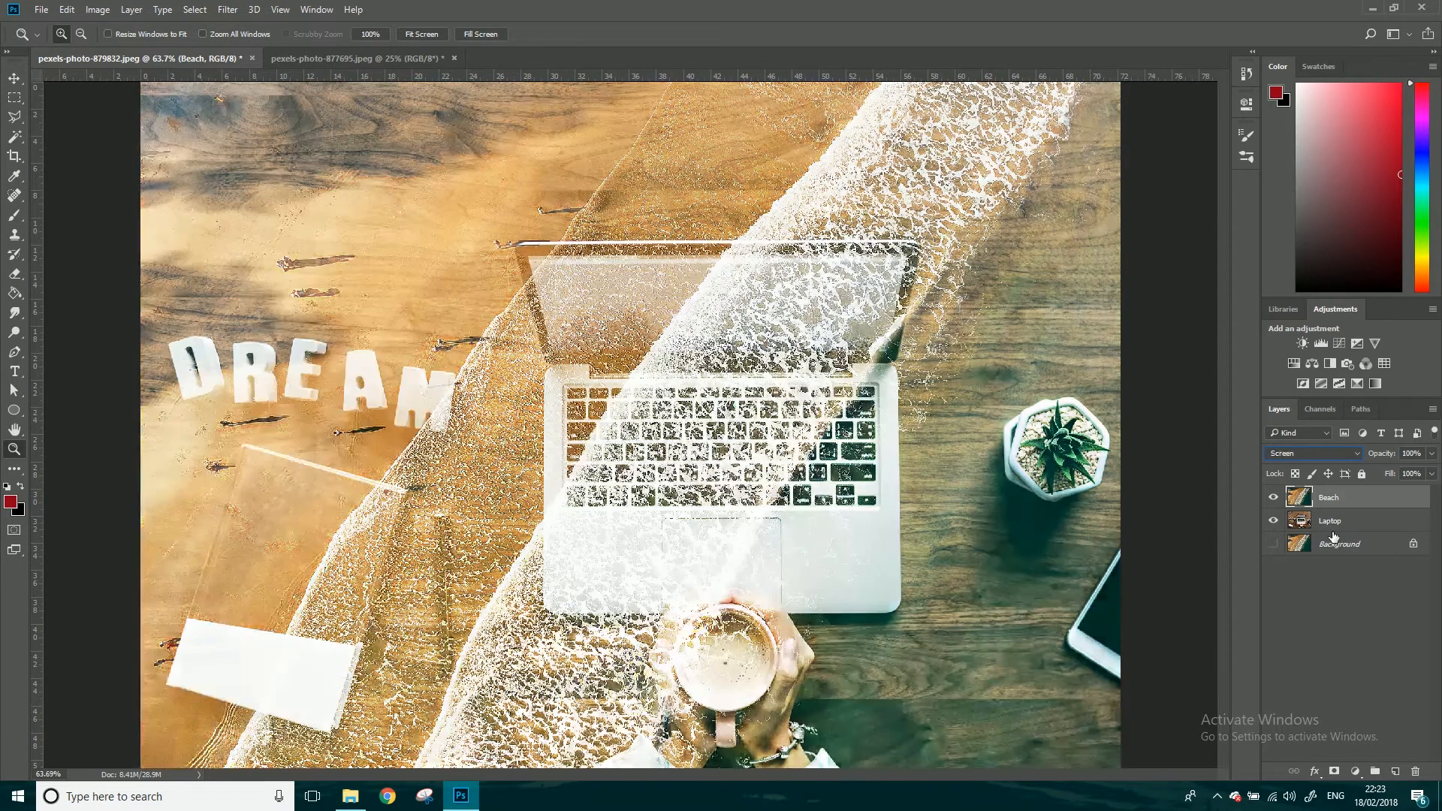
{"action": "key", "text": "Down"}
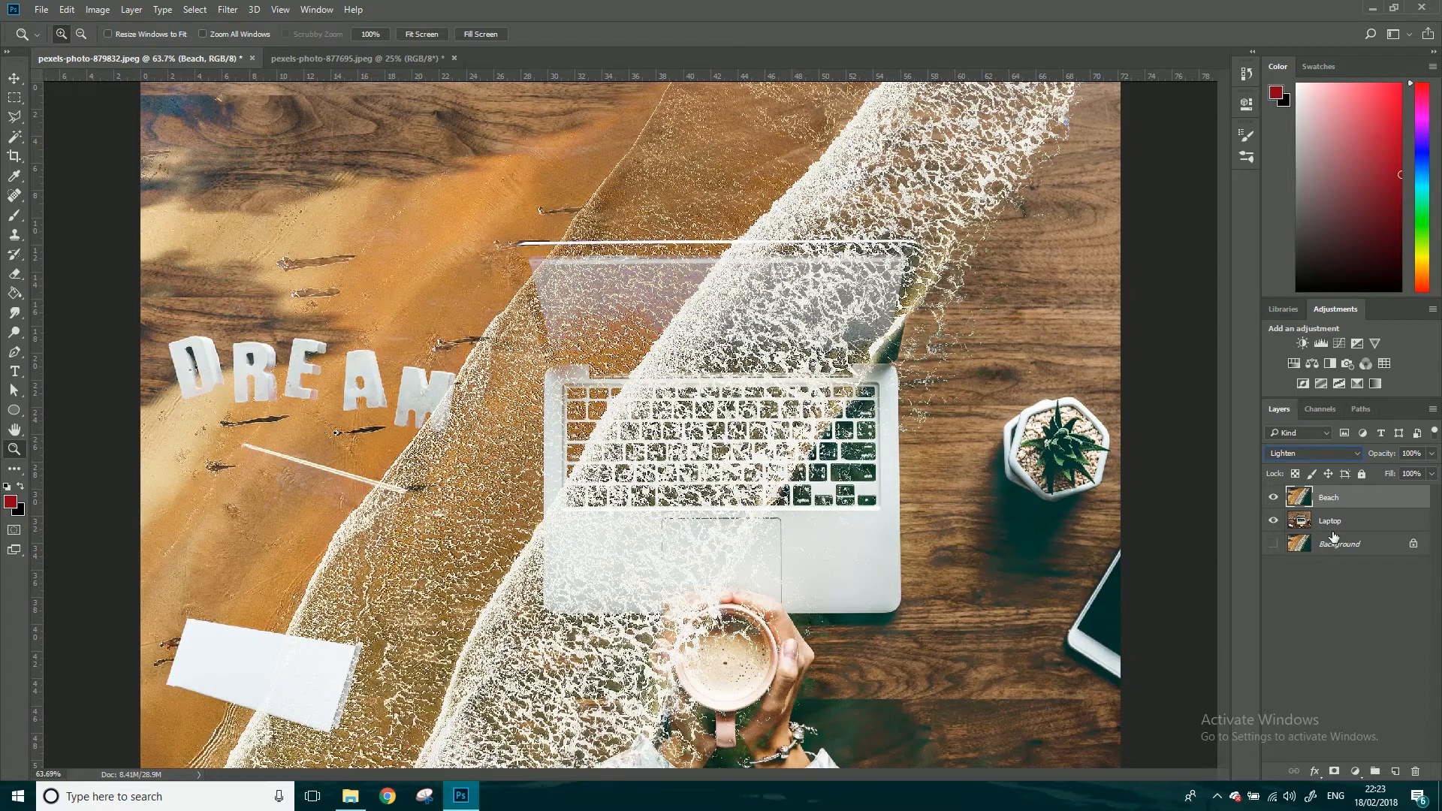
{"action": "key", "text": "Up"}
{"action": "key", "text": "Up"}
{"action": "key", "text": "Up"}
{"action": "key", "text": "Up"}
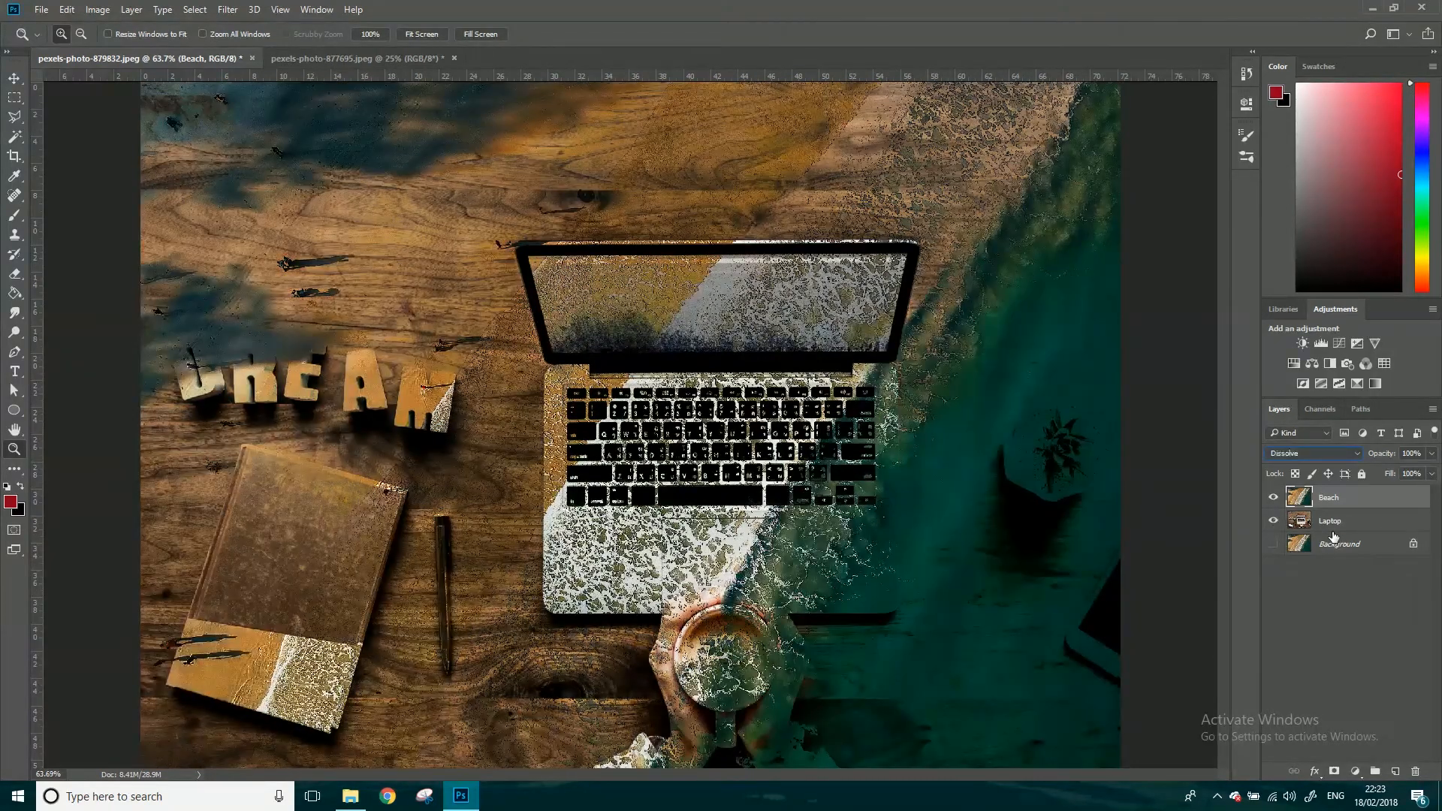
{"action": "key", "text": "Up"}
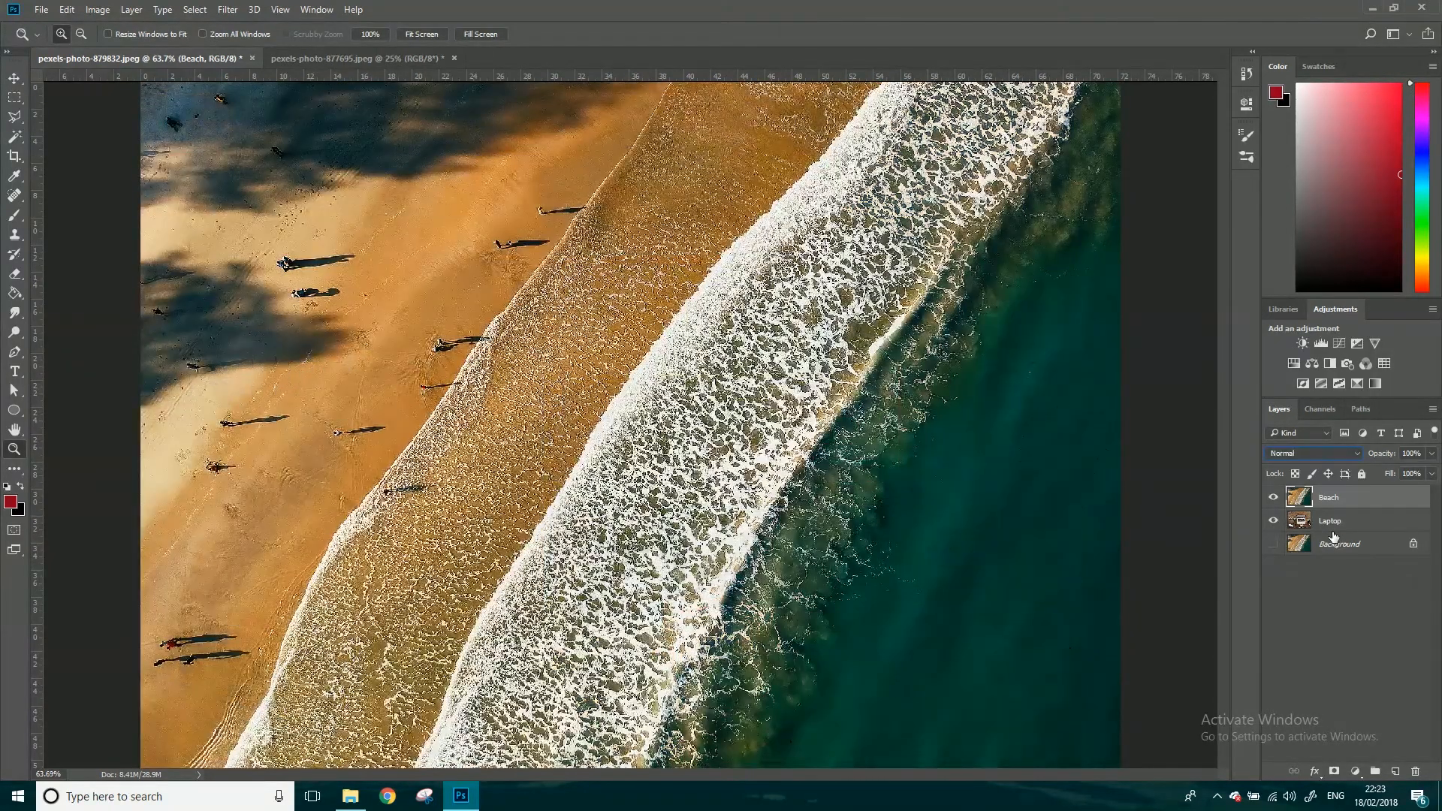
{"action": "key", "text": "Down"}
Hide the Laptop layer, leaving only the Beach layer visible.
{"action": "left_click", "coordinate": [1273, 497]}
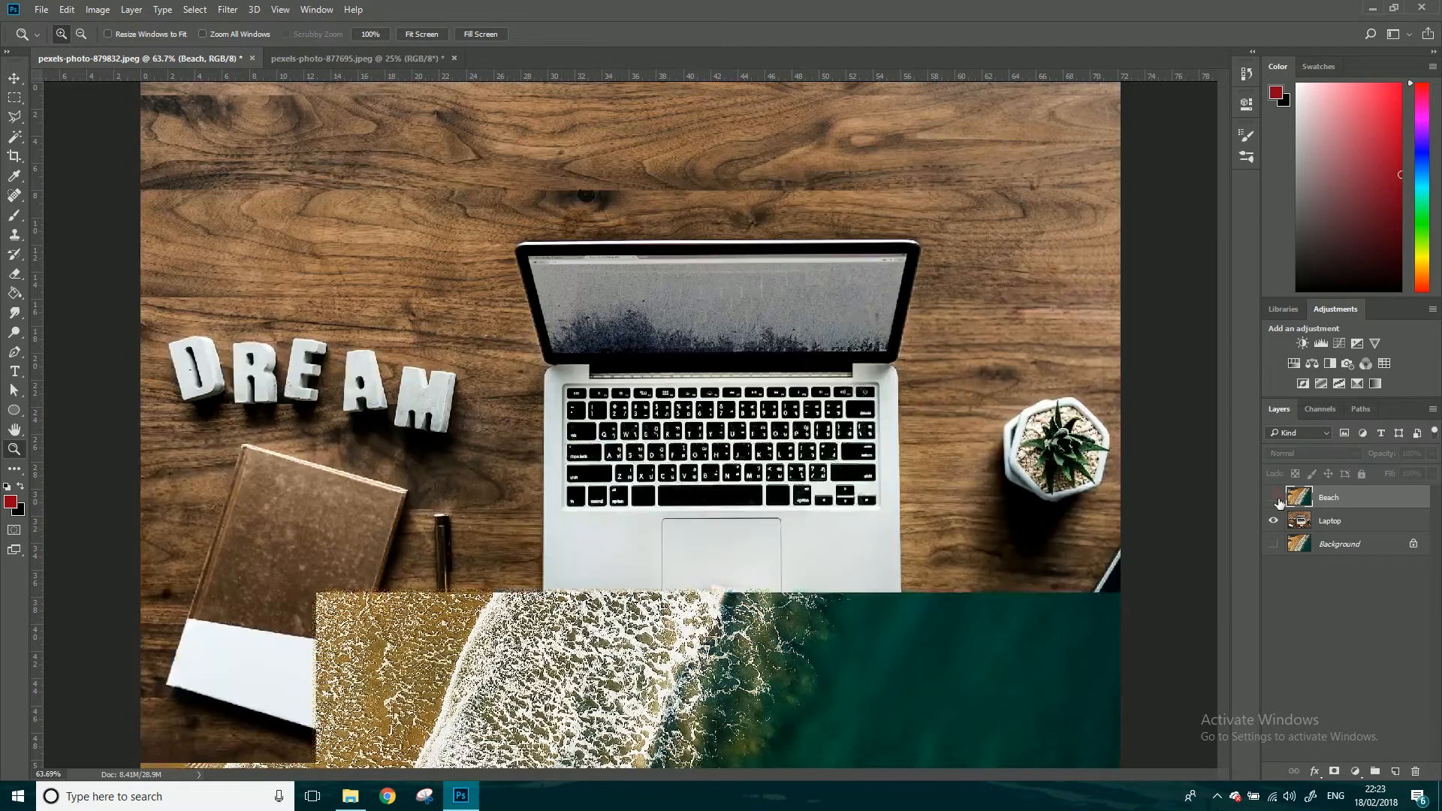
{"action": "left_click", "coordinate": [1275, 522]}
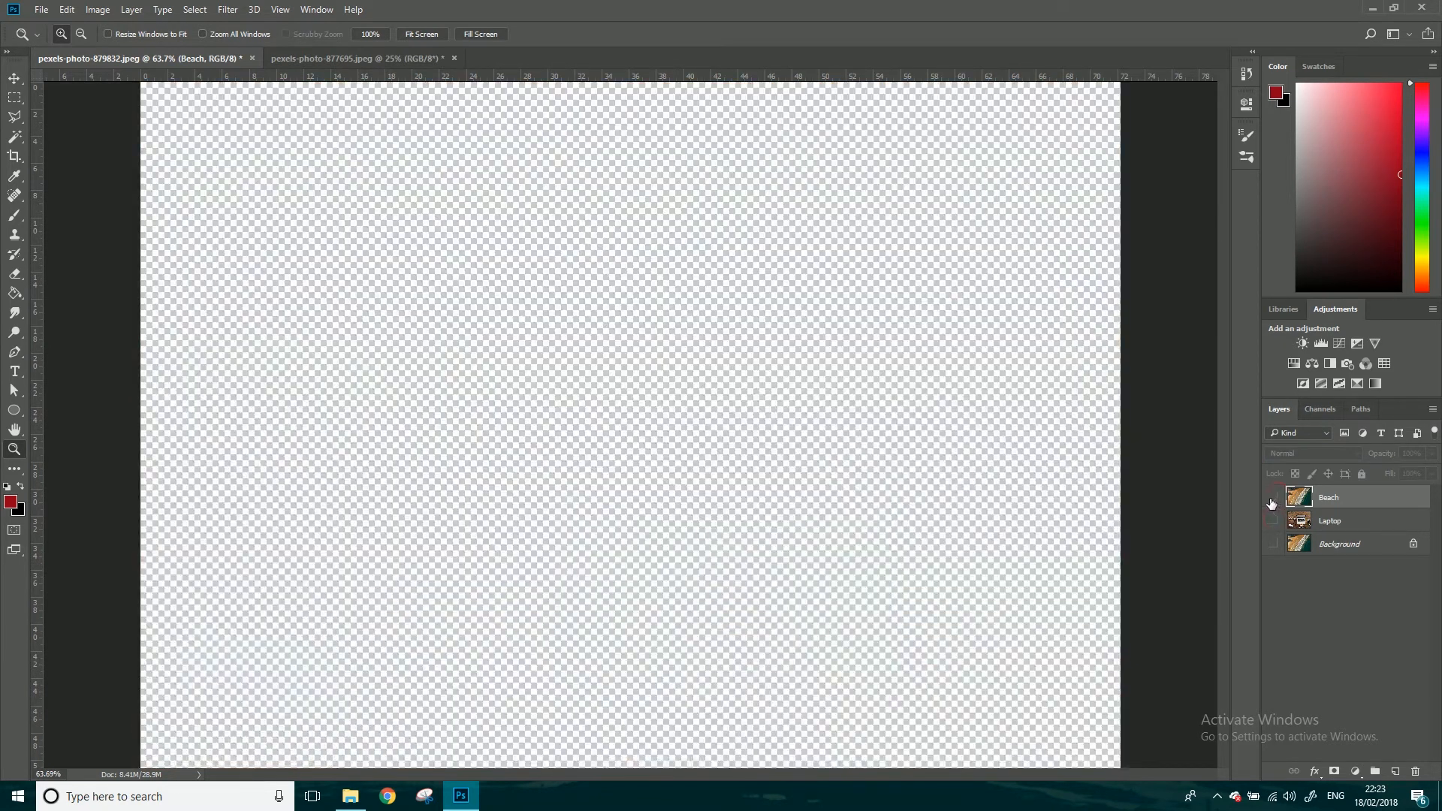
{"action": "left_click", "coordinate": [1274, 498]}
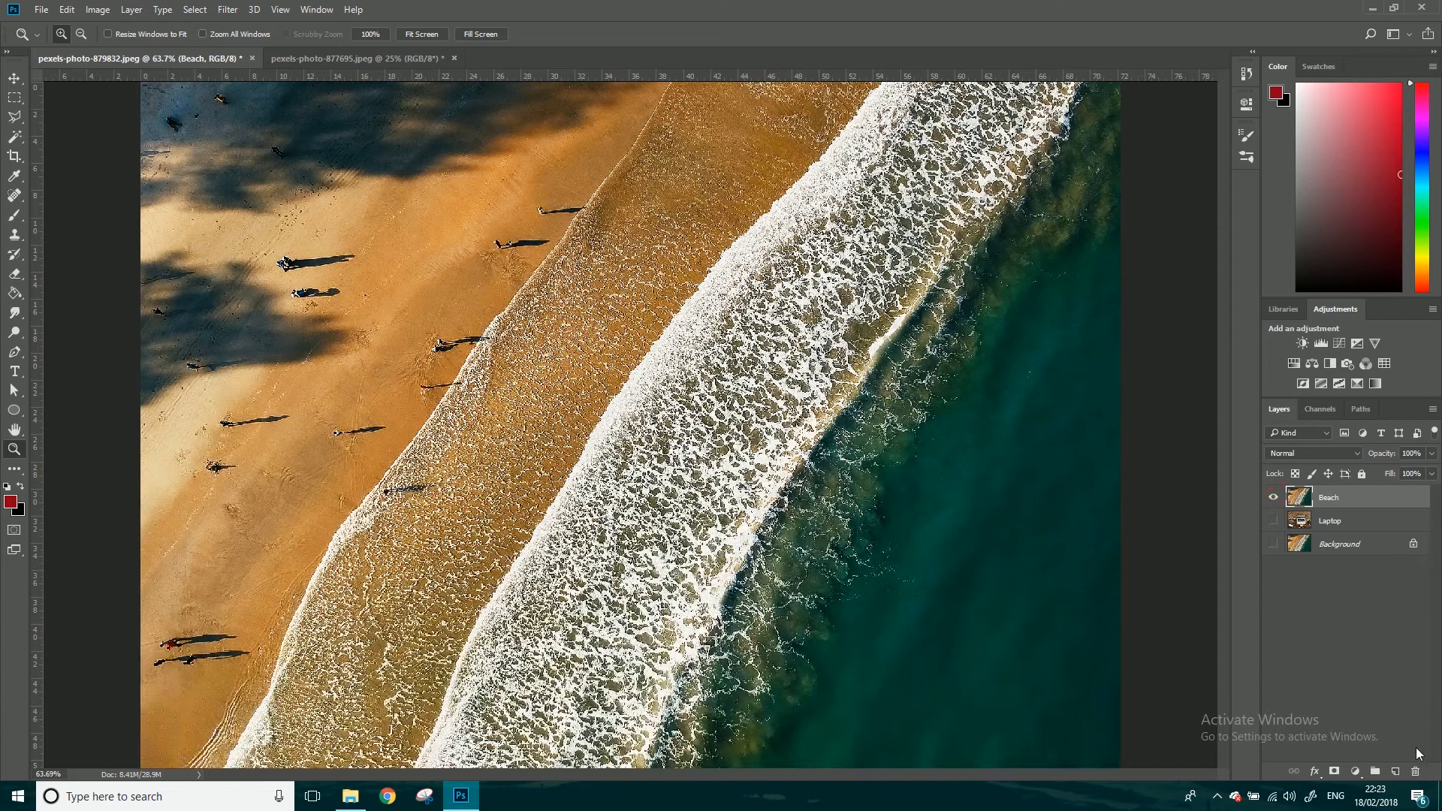
Add a new layer above the Beach layer and choose a hard round brush with 100% hardness.
{"action": "left_click", "coordinate": [1398, 771]}
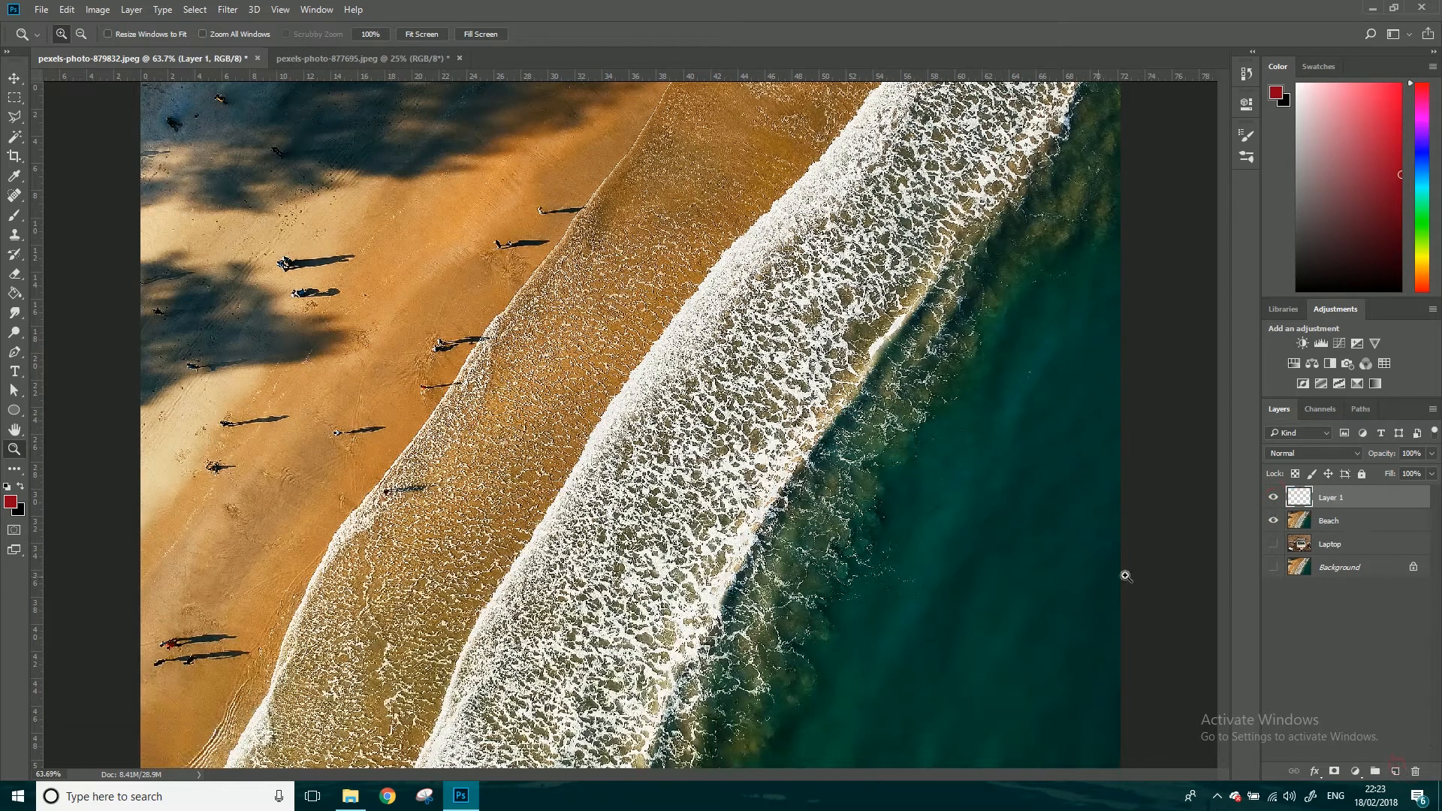
{"action": "key", "text": "b"}
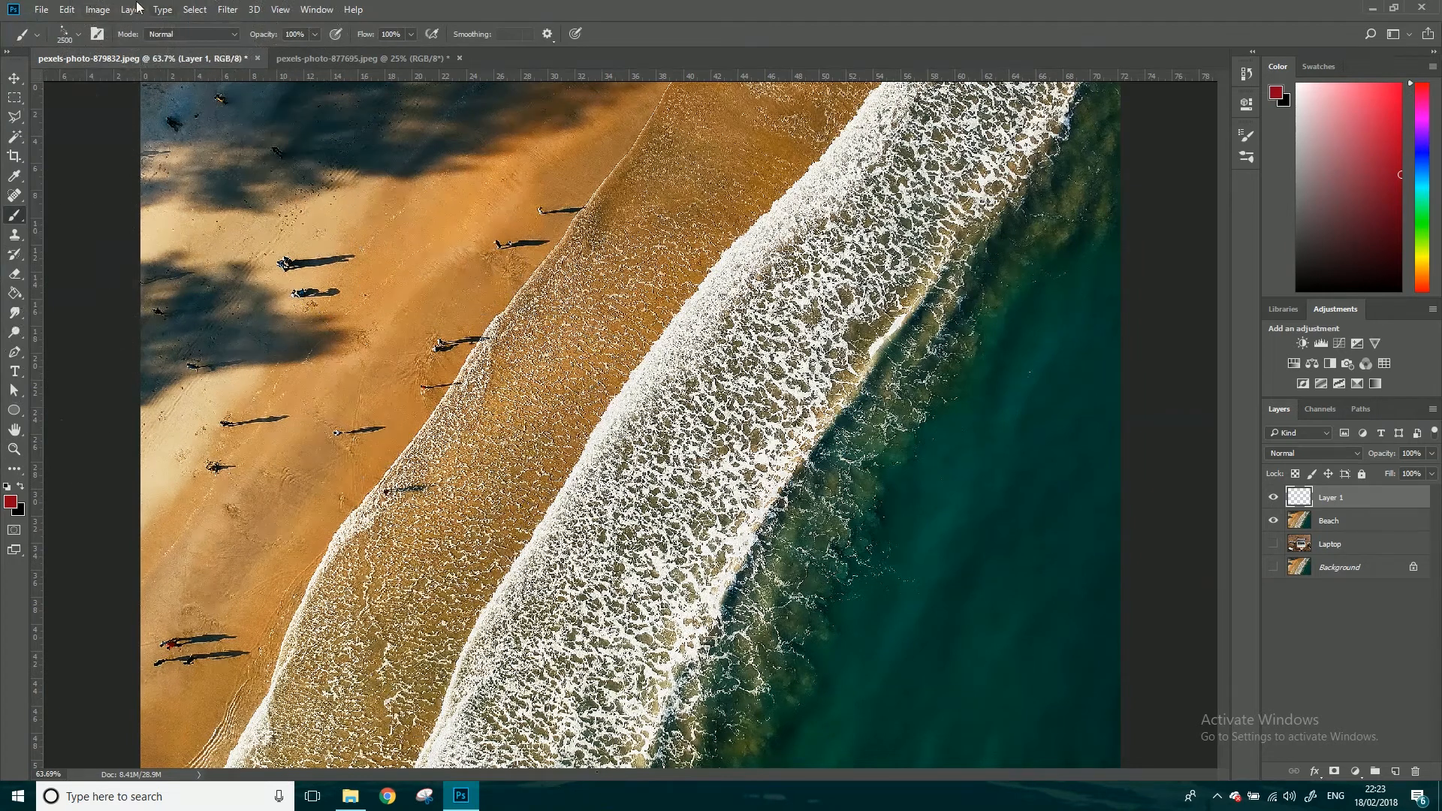
{"action": "left_click", "coordinate": [79, 35]}
{"action": "left_click", "coordinate": [103, 148]}
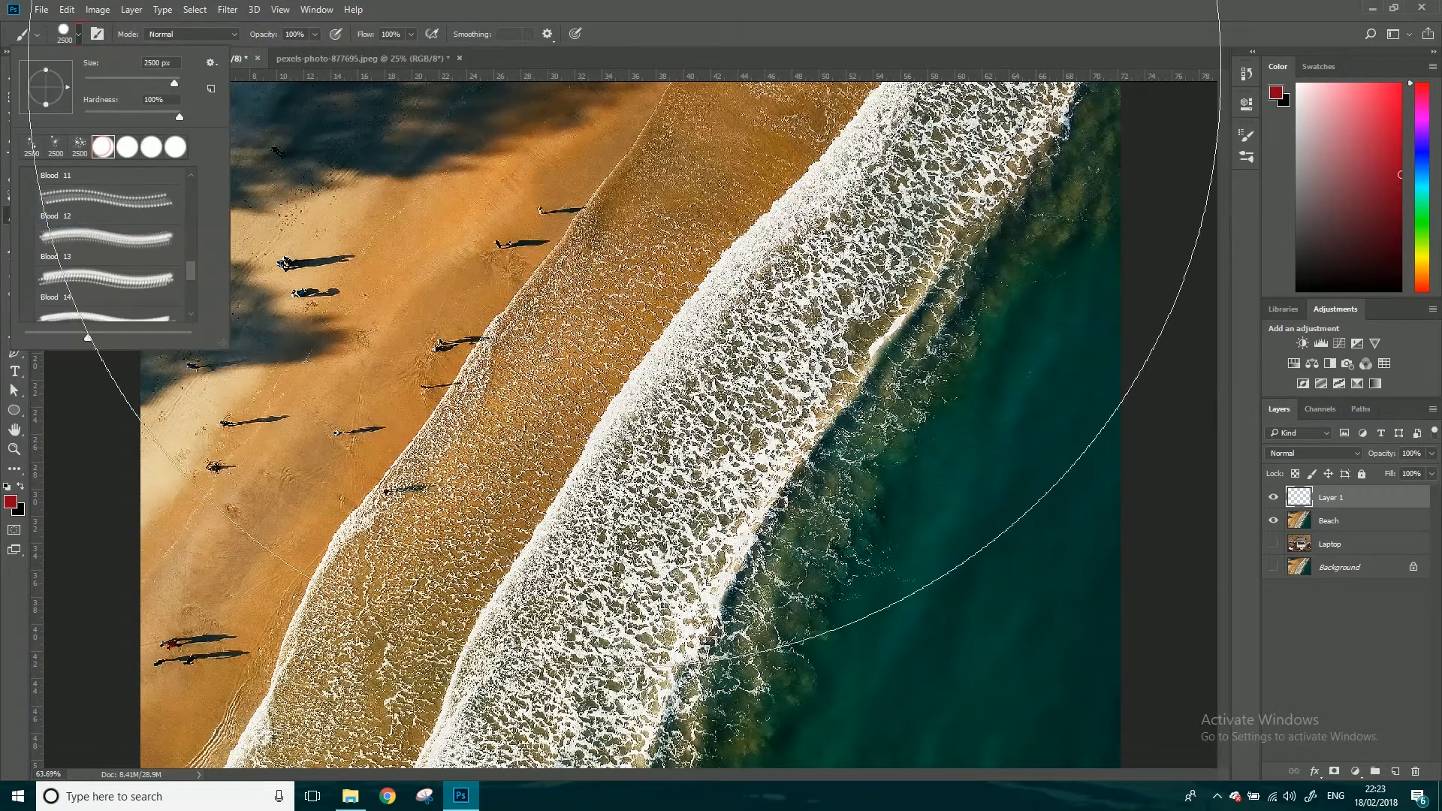
{"action": "left_click", "coordinate": [709, 23]}
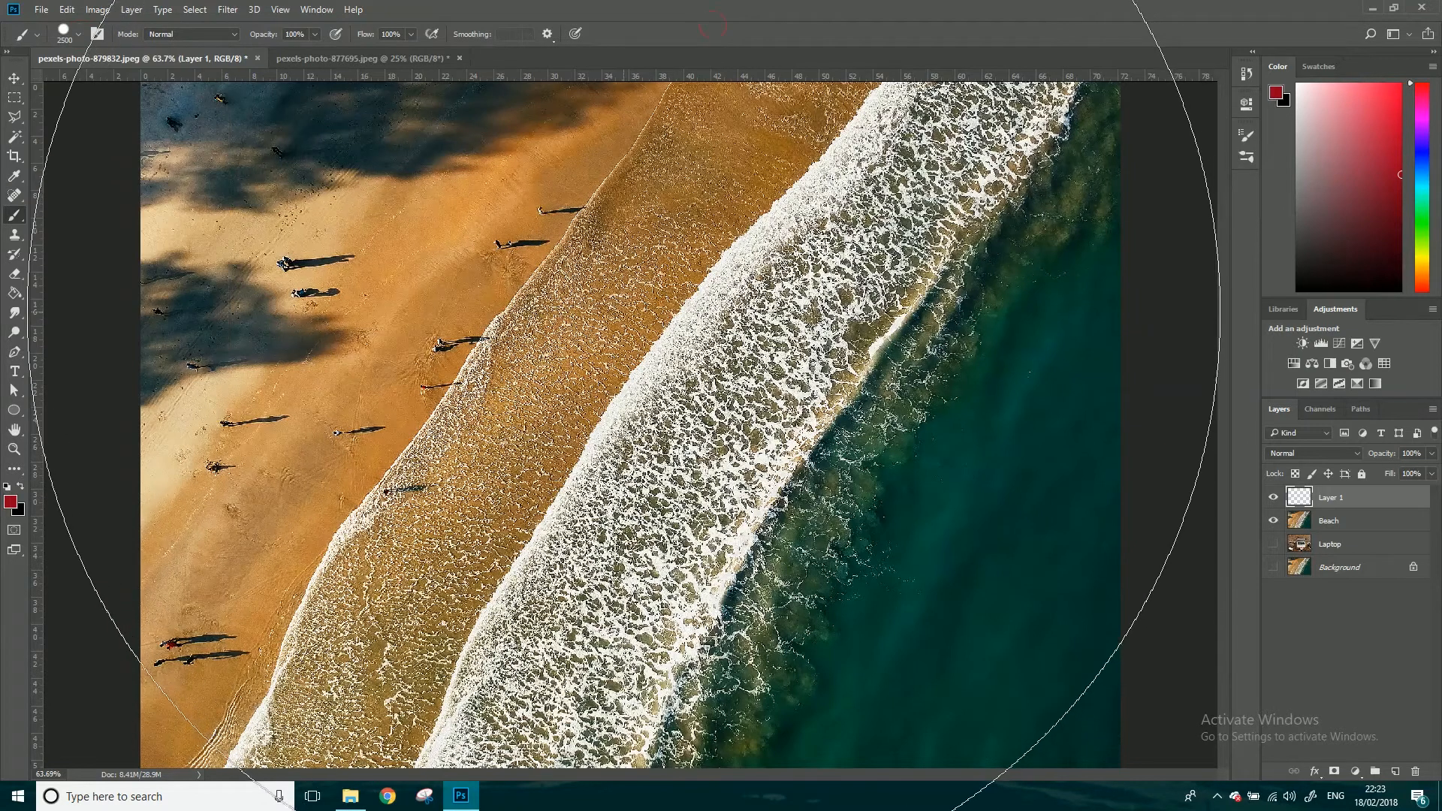
{"action": "key", "text": "z"}
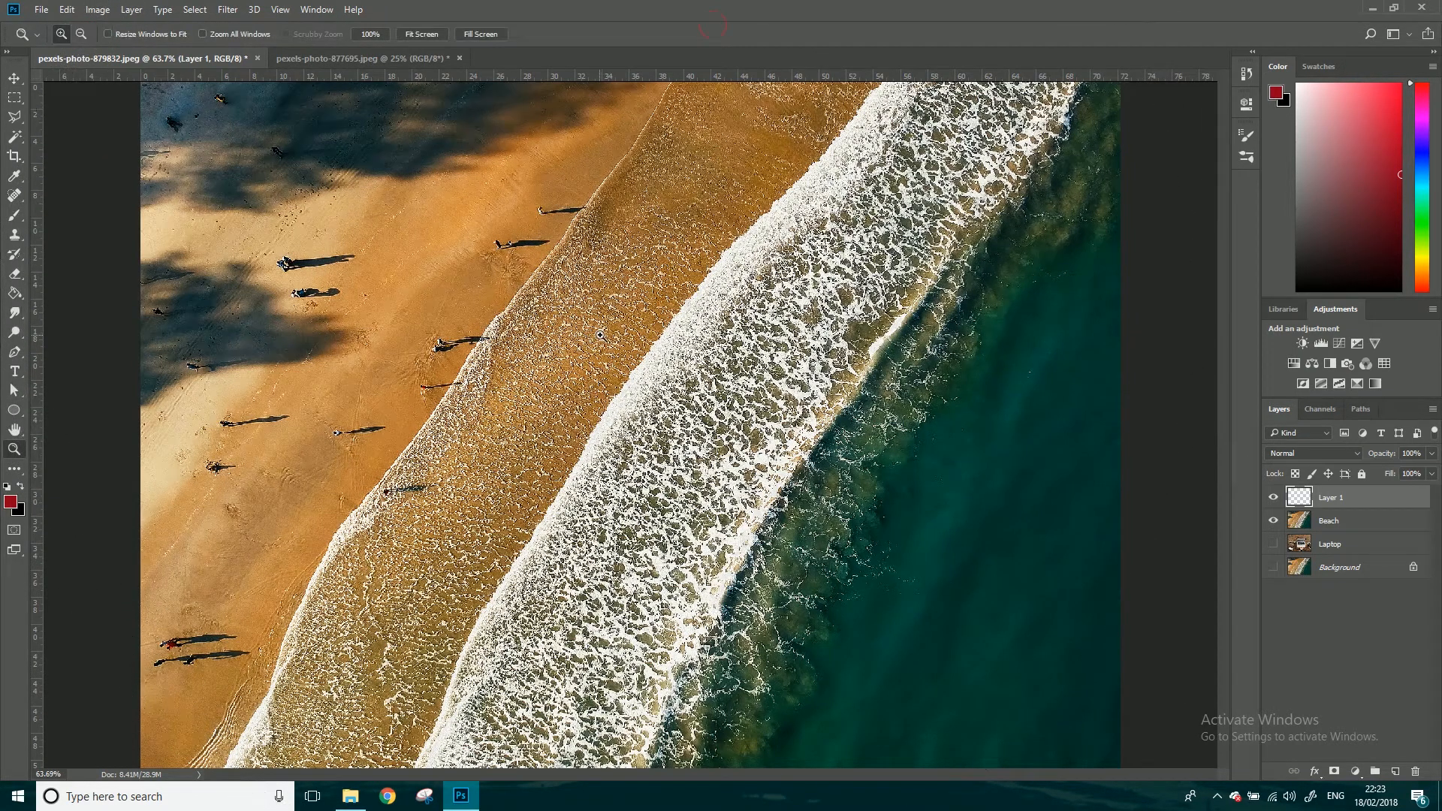
Reduce the brush size to 175 px and use black as the foreground colour.
{"action": "key", "text": "b"}
{"action": "key", "text": "bracketleft"}
{"action": "key", "text": "bracketleft"}
{"action": "key", "text": "bracketleft"}
{"action": "key", "text": "bracketleft"}
{"action": "key", "text": "bracketleft"}
{"action": "key", "text": "bracketleft"}
{"action": "key", "text": "bracketleft"}
{"action": "key", "text": "bracketleft"}
{"action": "key", "text": "bracketleft"}
{"action": "key", "text": "bracketleft"}
{"action": "key", "text": "bracketleft"}
{"action": "key", "text": "bracketleft"}
{"action": "key", "text": "bracketleft"}
{"action": "key", "text": "bracketleft"}
{"action": "key", "text": "bracketleft"}
{"action": "key", "text": "bracketleft"}
{"action": "key", "text": "bracketleft"}
{"action": "key", "text": "bracketleft"}
{"action": "key", "text": "bracketleft"}
{"action": "key", "text": "bracketleft"}
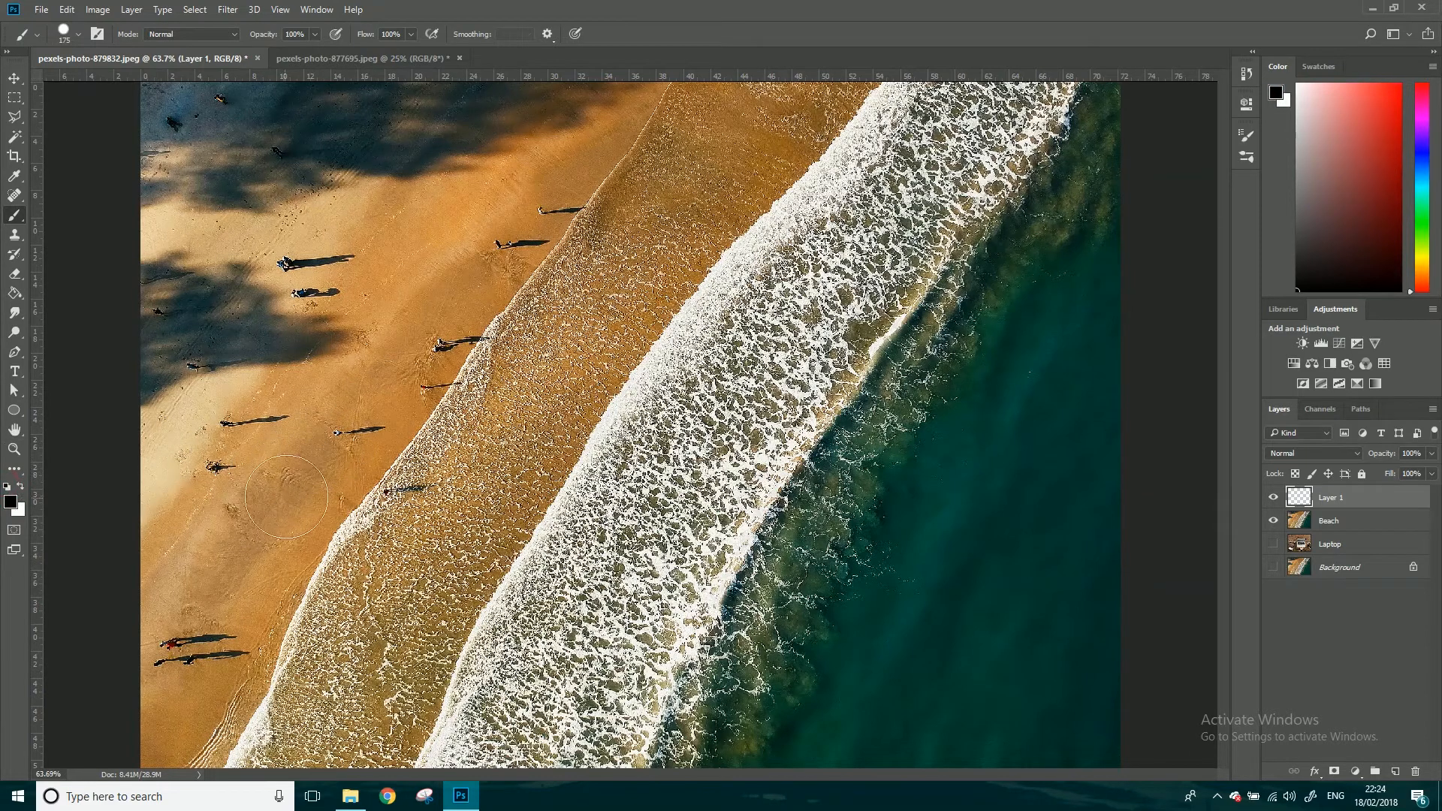
Try a solid black brush stroke over the sand on the new layer and undo it.
{"action": "left_click_drag", "start_coordinate": [342, 419], "coordinate": [177, 623]}
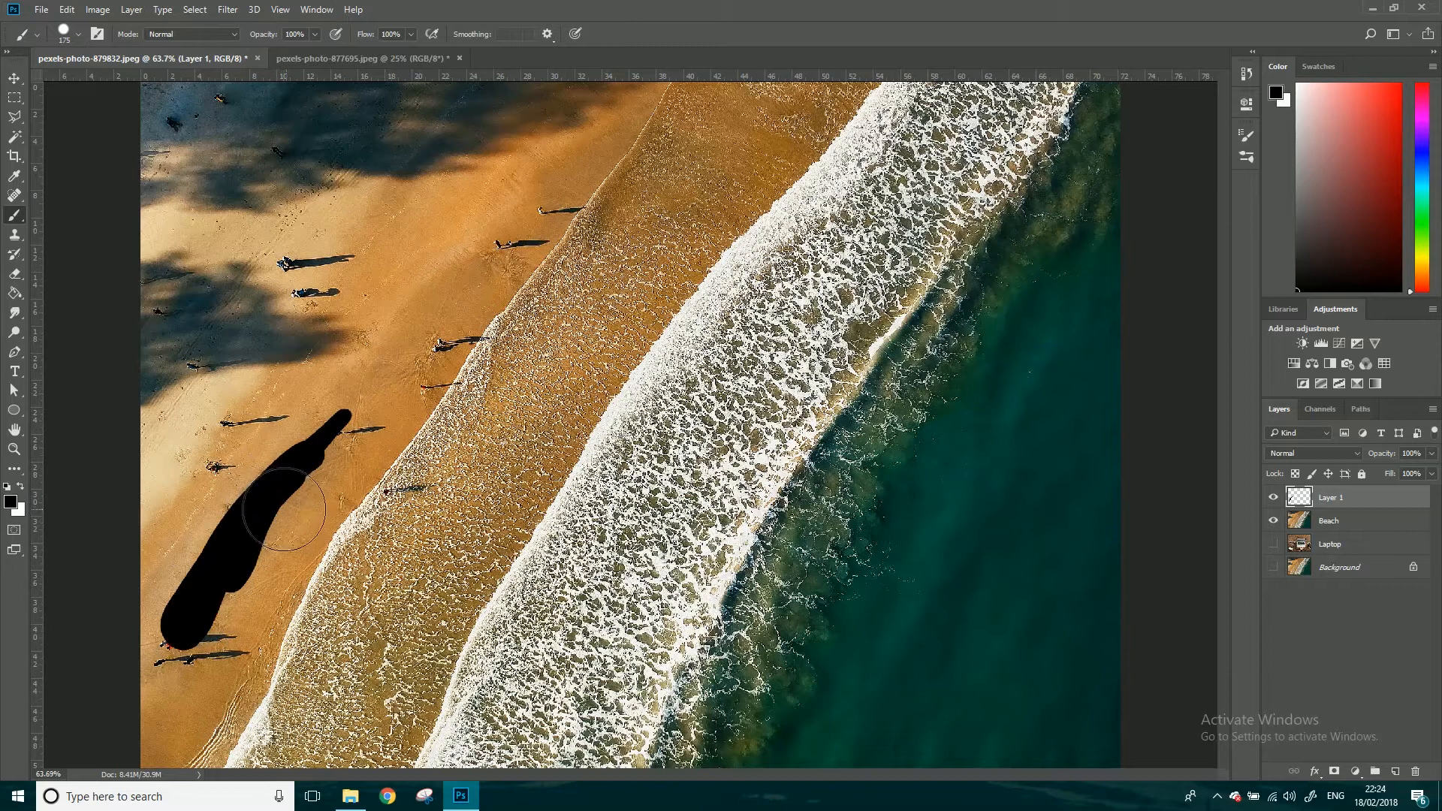
{"action": "key", "text": "ctrl+z"}
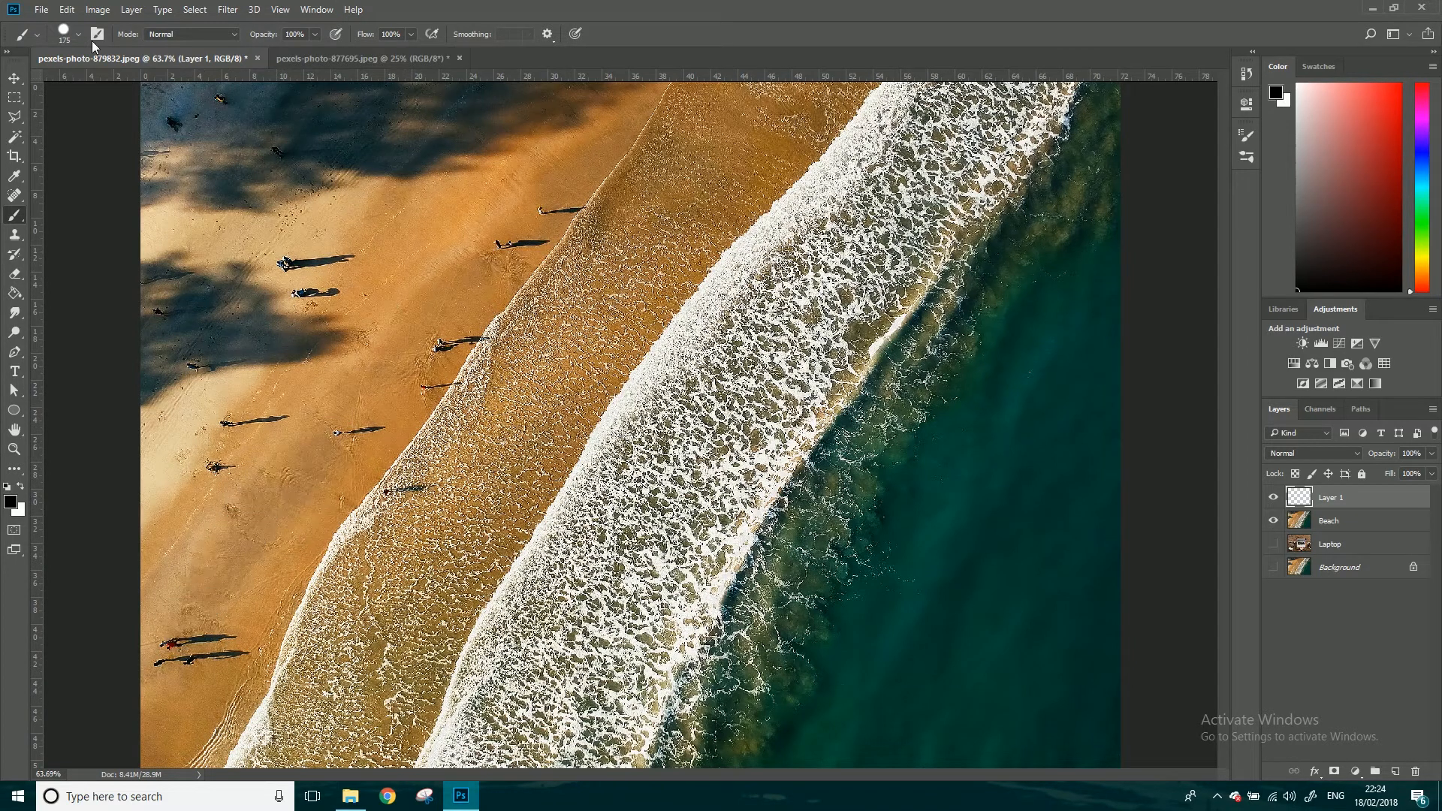
Soften the brush by lowering its hardness and set the brush opacity to 20%.
{"action": "left_click", "coordinate": [79, 35]}
{"action": "left_click_drag", "start_coordinate": [97, 110], "coordinate": [74, 110]}
{"action": "key", "text": "Return"}
{"action": "double_click", "coordinate": [302, 36]}
{"action": "type", "text": "2"}
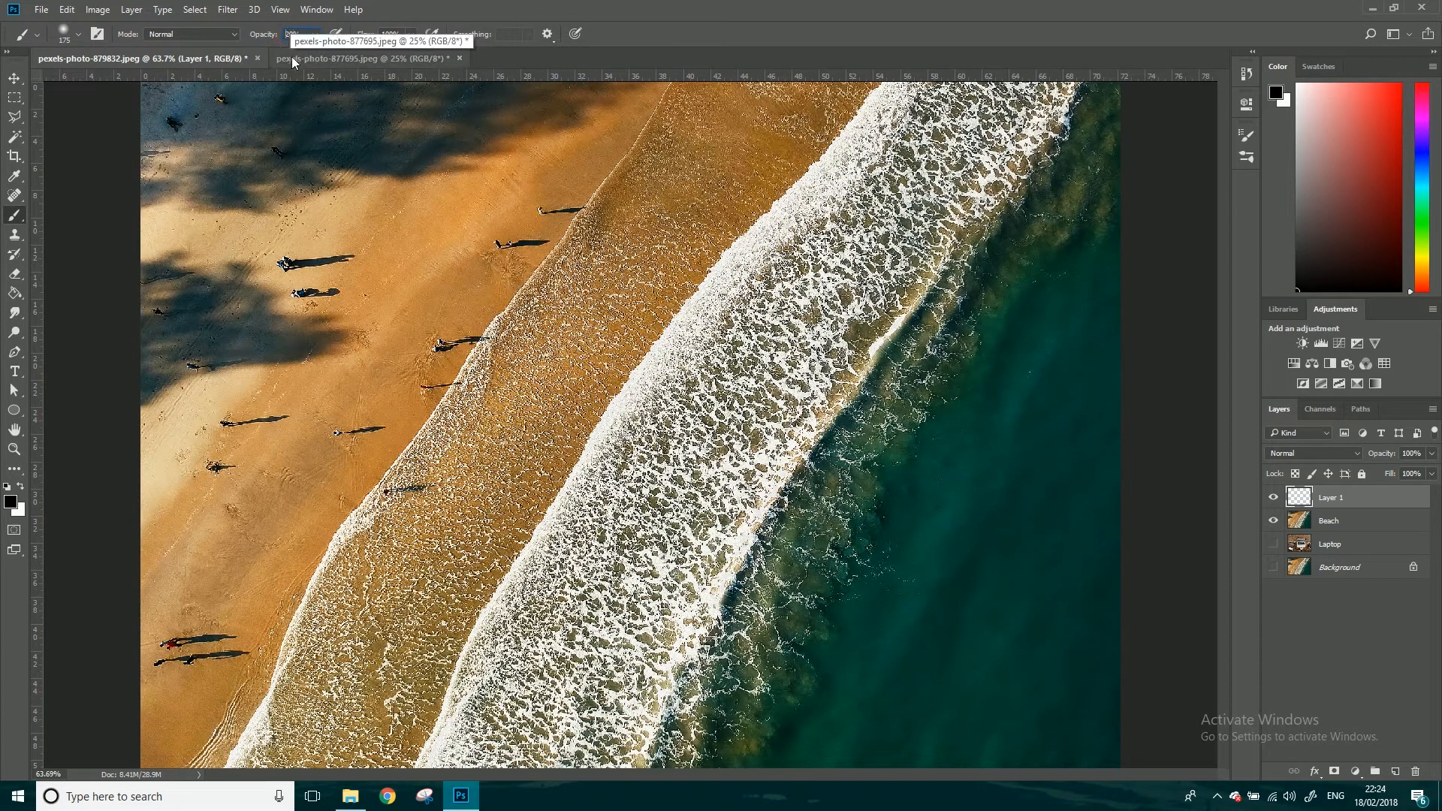
{"action": "key", "text": "Return"}
Shade the sand and shoreline with faint black strokes on the new layer, and delete that layer.
{"action": "mouse_move", "coordinate": [152, 449]}
{"action": "left_mouse_down"}
{"action": "mouse_move", "coordinate": [227, 410]}
{"action": "mouse_move", "coordinate": [286, 501]}
{"action": "mouse_move", "coordinate": [187, 638]}
{"action": "mouse_move", "coordinate": [188, 686]}
{"action": "left_mouse_up"}
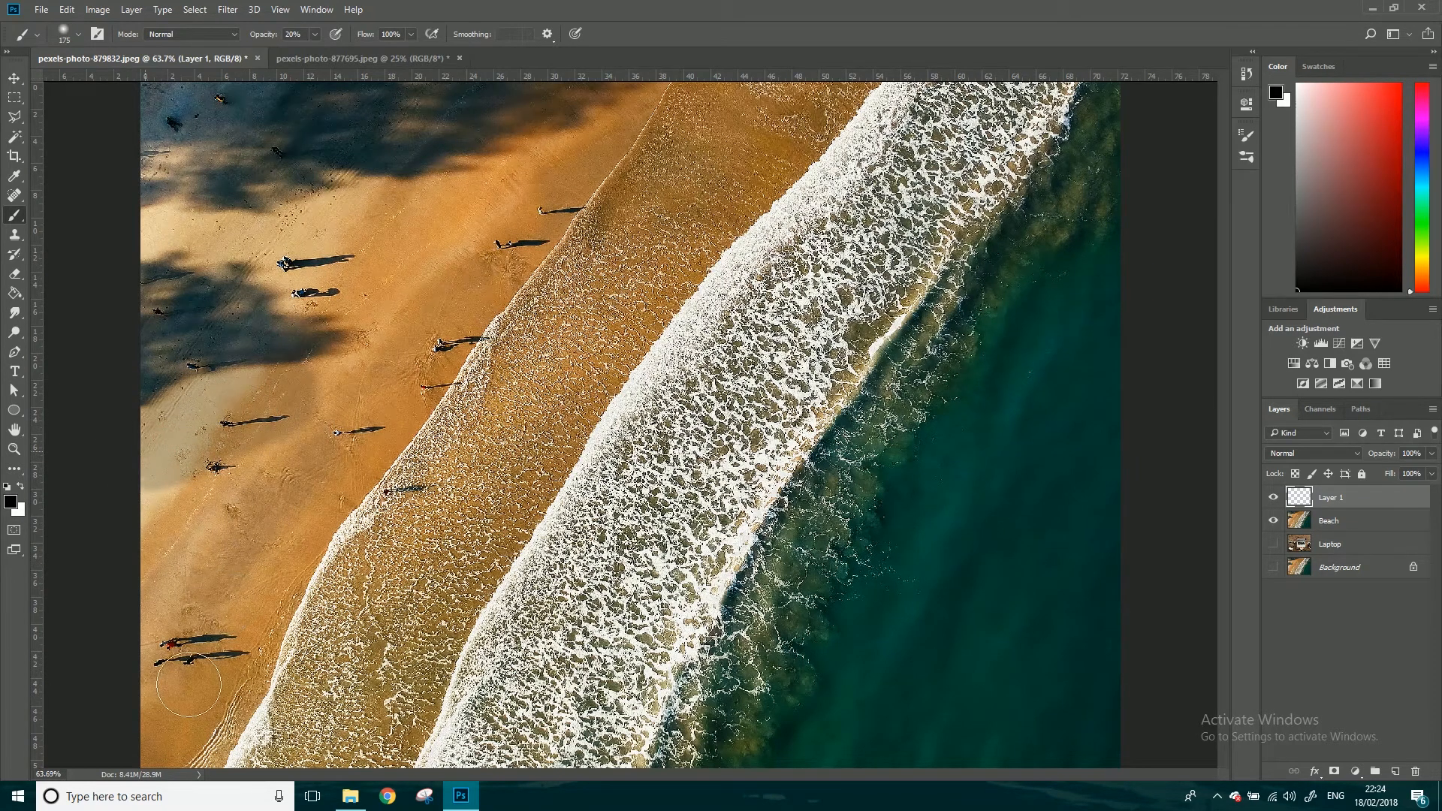
{"action": "mouse_move", "coordinate": [247, 588]}
{"action": "left_mouse_down"}
{"action": "mouse_move", "coordinate": [432, 331]}
{"action": "mouse_move", "coordinate": [216, 264]}
{"action": "mouse_move", "coordinate": [225, 225]}
{"action": "mouse_move", "coordinate": [453, 235]}
{"action": "mouse_move", "coordinate": [598, 150]}
{"action": "mouse_move", "coordinate": [695, 115]}
{"action": "mouse_move", "coordinate": [764, 139]}
{"action": "mouse_move", "coordinate": [500, 467]}
{"action": "mouse_move", "coordinate": [487, 557]}
{"action": "mouse_move", "coordinate": [485, 355]}
{"action": "mouse_move", "coordinate": [519, 300]}
{"action": "left_mouse_up"}
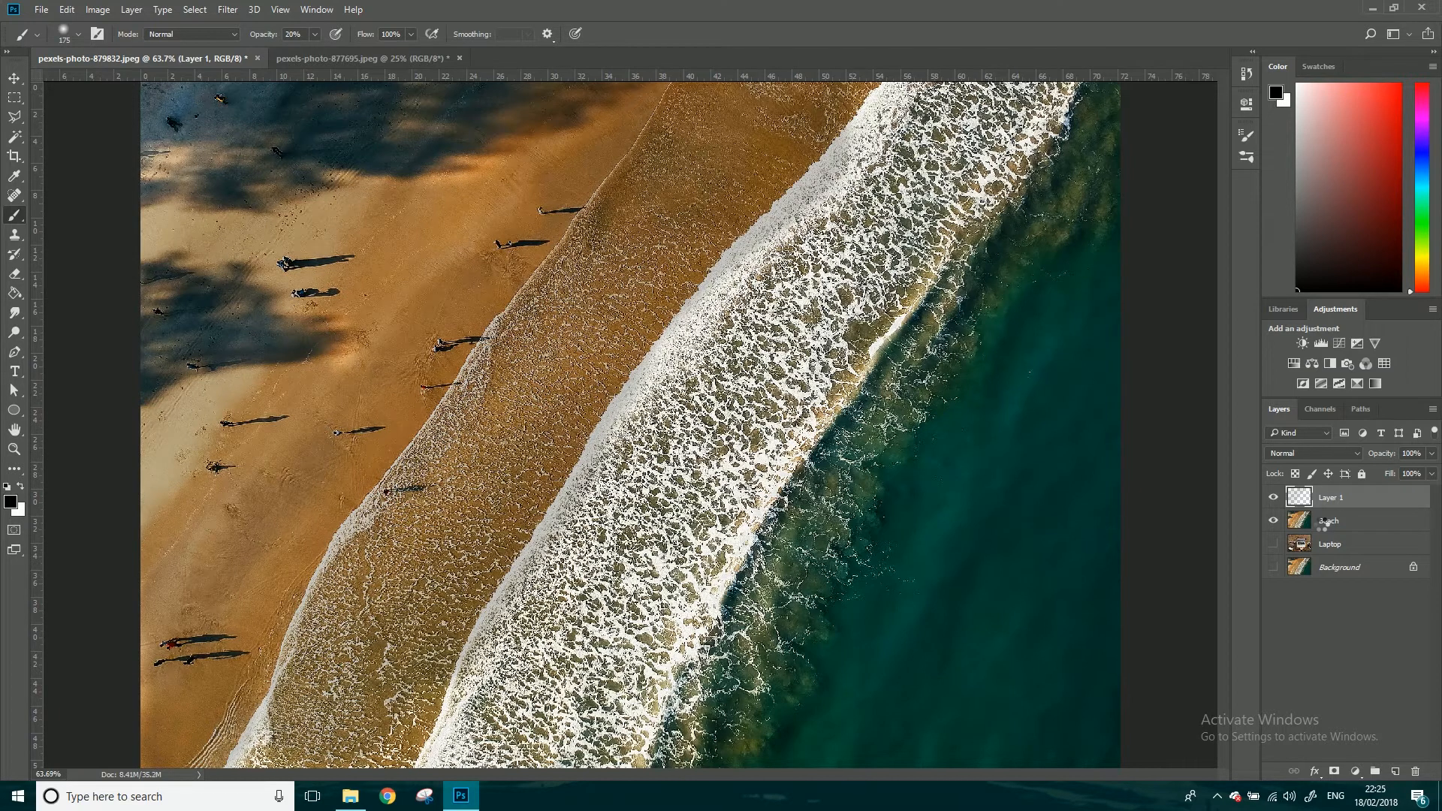
{"action": "left_click_drag", "start_coordinate": [1375, 498], "coordinate": [1416, 771]}
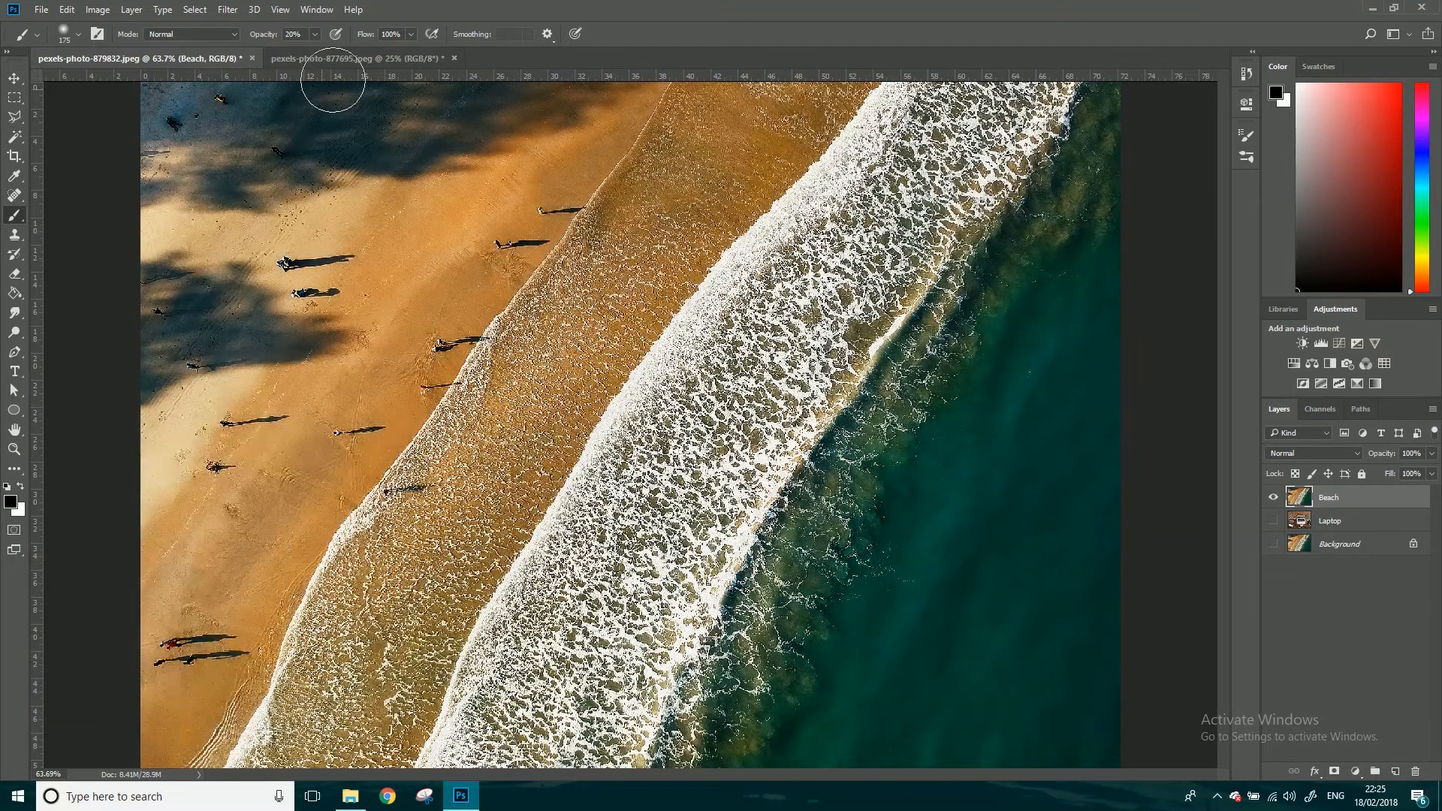
Set the brush opacity to 100% and enlarge the brush to 300 px.
{"action": "left_click", "coordinate": [315, 34]}
{"action": "left_click_drag", "start_coordinate": [315, 51], "coordinate": [395, 51]}
{"action": "left_click", "coordinate": [215, 464]}
{"action": "key", "text": "bracketright"}
{"action": "key", "text": "bracketright"}
{"action": "key", "text": "bracketright"}
Paint soft black strokes over the sand and the foam's upper edge directly on the Beach layer.
{"action": "mouse_move", "coordinate": [155, 479]}
{"action": "left_mouse_down"}
{"action": "mouse_move", "coordinate": [219, 444]}
{"action": "mouse_move", "coordinate": [266, 451]}
{"action": "mouse_move", "coordinate": [278, 421]}
{"action": "mouse_move", "coordinate": [316, 421]}
{"action": "mouse_move", "coordinate": [323, 443]}
{"action": "left_mouse_up"}
{"action": "mouse_move", "coordinate": [760, 187]}
{"action": "left_mouse_down"}
{"action": "mouse_move", "coordinate": [887, 147]}
{"action": "mouse_move", "coordinate": [477, 285]}
{"action": "mouse_move", "coordinate": [294, 244]}
{"action": "mouse_move", "coordinate": [602, 200]}
{"action": "mouse_move", "coordinate": [708, 146]}
{"action": "mouse_move", "coordinate": [649, 199]}
{"action": "left_mouse_up"}
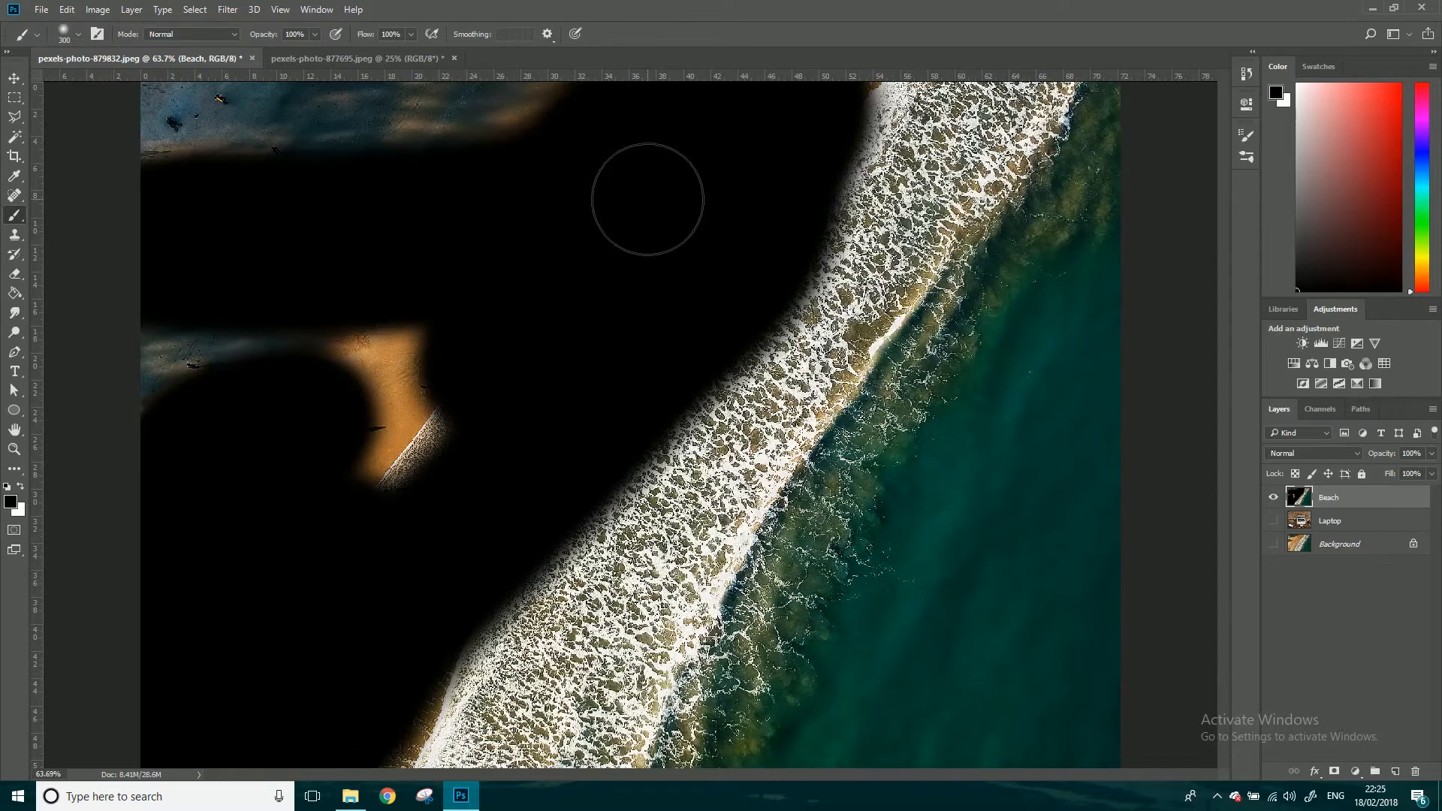
{"action": "mouse_move", "coordinate": [215, 484]}
{"action": "left_mouse_down"}
{"action": "mouse_move", "coordinate": [388, 423]}
{"action": "mouse_move", "coordinate": [401, 382]}
{"action": "mouse_move", "coordinate": [403, 399]}
{"action": "mouse_move", "coordinate": [392, 348]}
{"action": "mouse_move", "coordinate": [419, 403]}
{"action": "mouse_move", "coordinate": [382, 473]}
{"action": "mouse_move", "coordinate": [379, 434]}
{"action": "mouse_move", "coordinate": [250, 480]}
{"action": "mouse_move", "coordinate": [197, 358]}
{"action": "mouse_move", "coordinate": [340, 356]}
{"action": "left_mouse_up"}
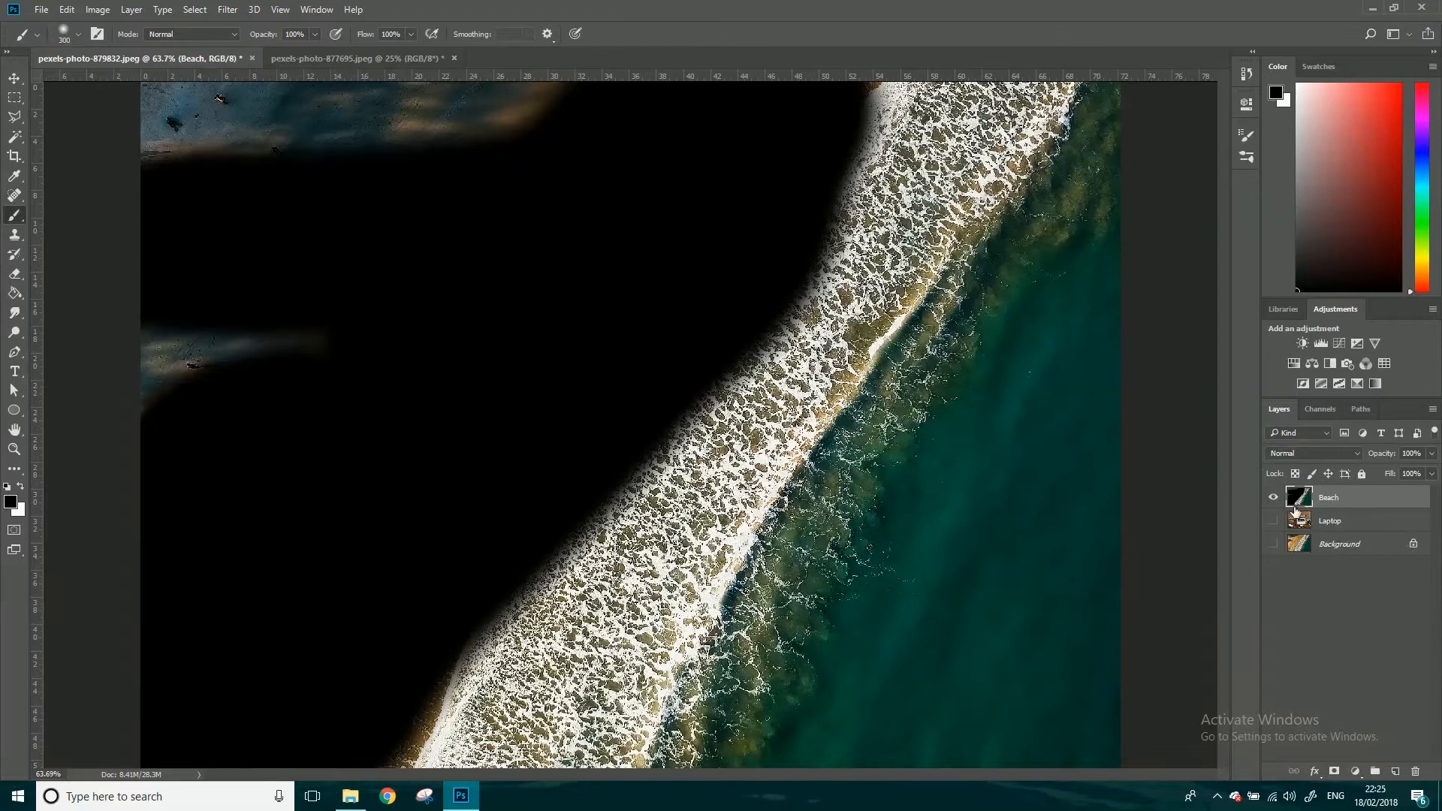
Toggle the Beach layer's visibility off and on, and undo and redo its last brush stroke to compare.
{"action": "left_click", "coordinate": [1274, 499]}
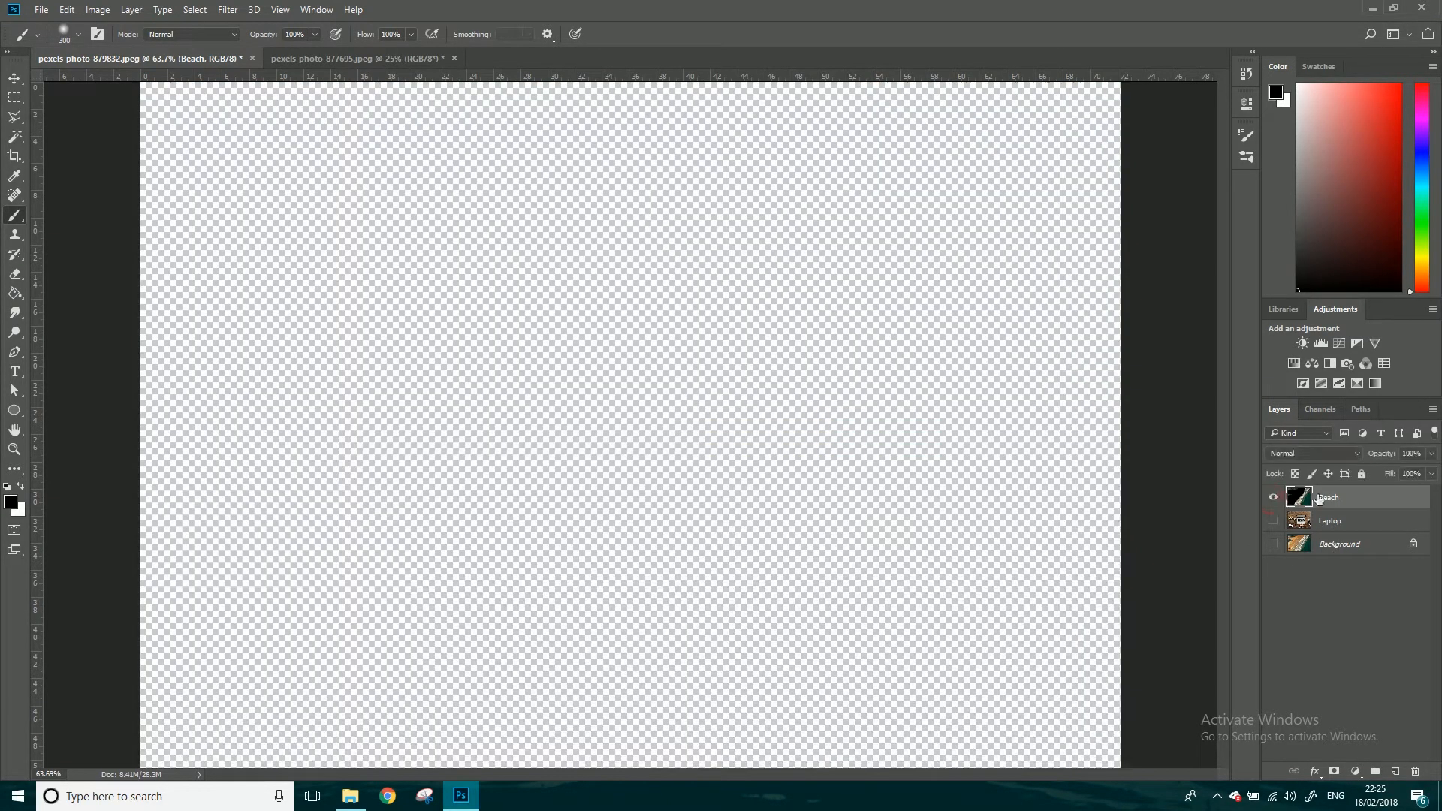
{"action": "left_click", "coordinate": [1275, 498]}
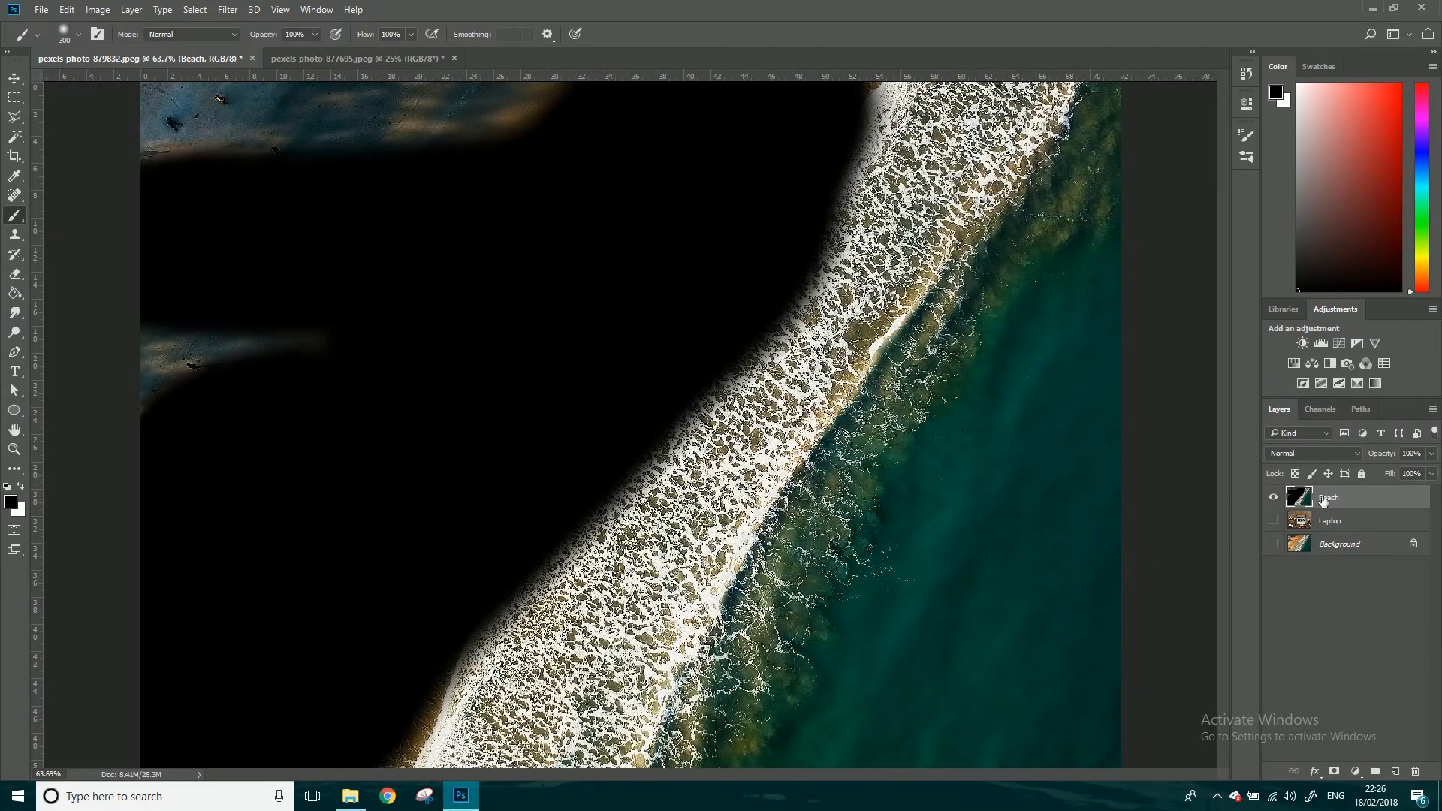
{"action": "key", "text": "ctrl+z"}
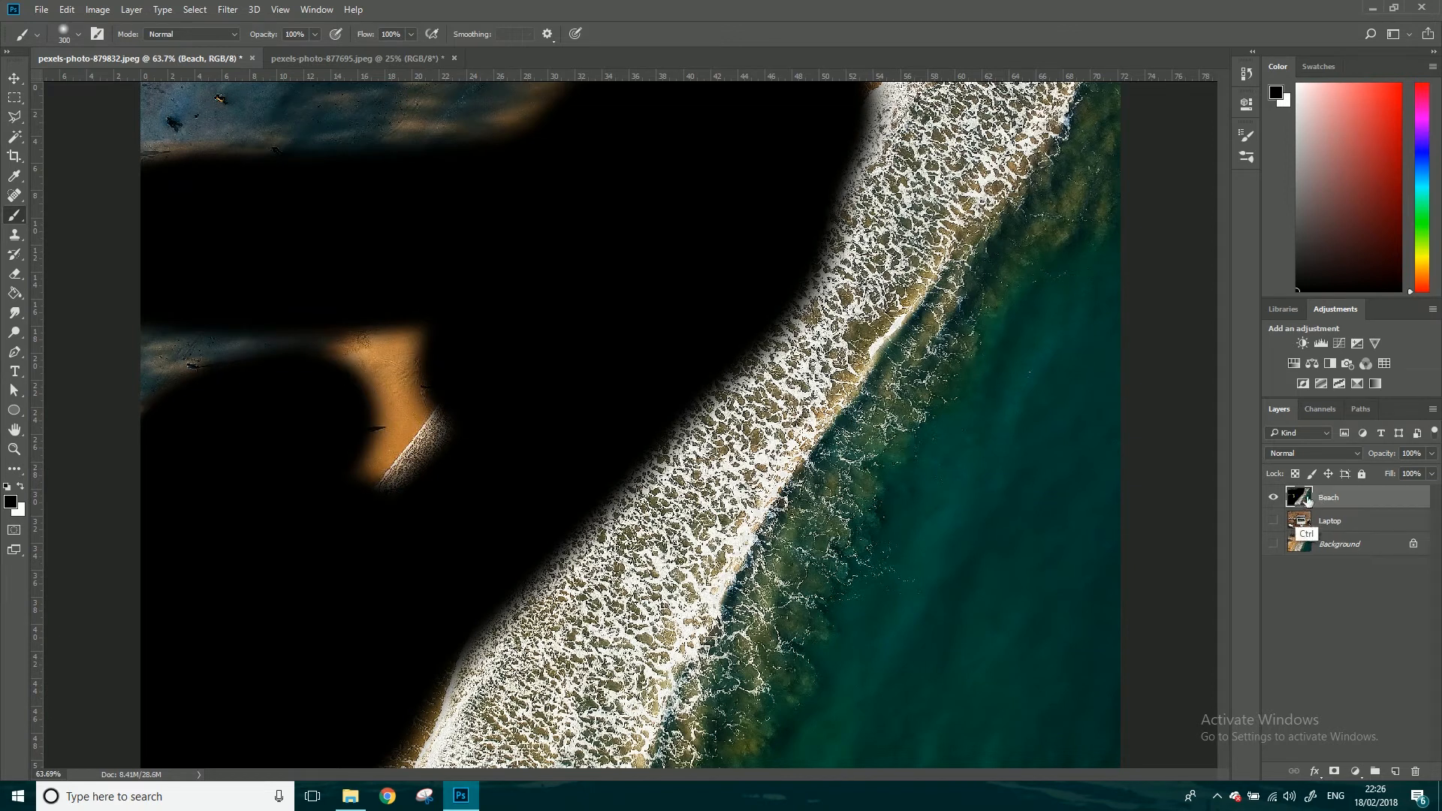
{"action": "key", "text": "ctrl+z"}
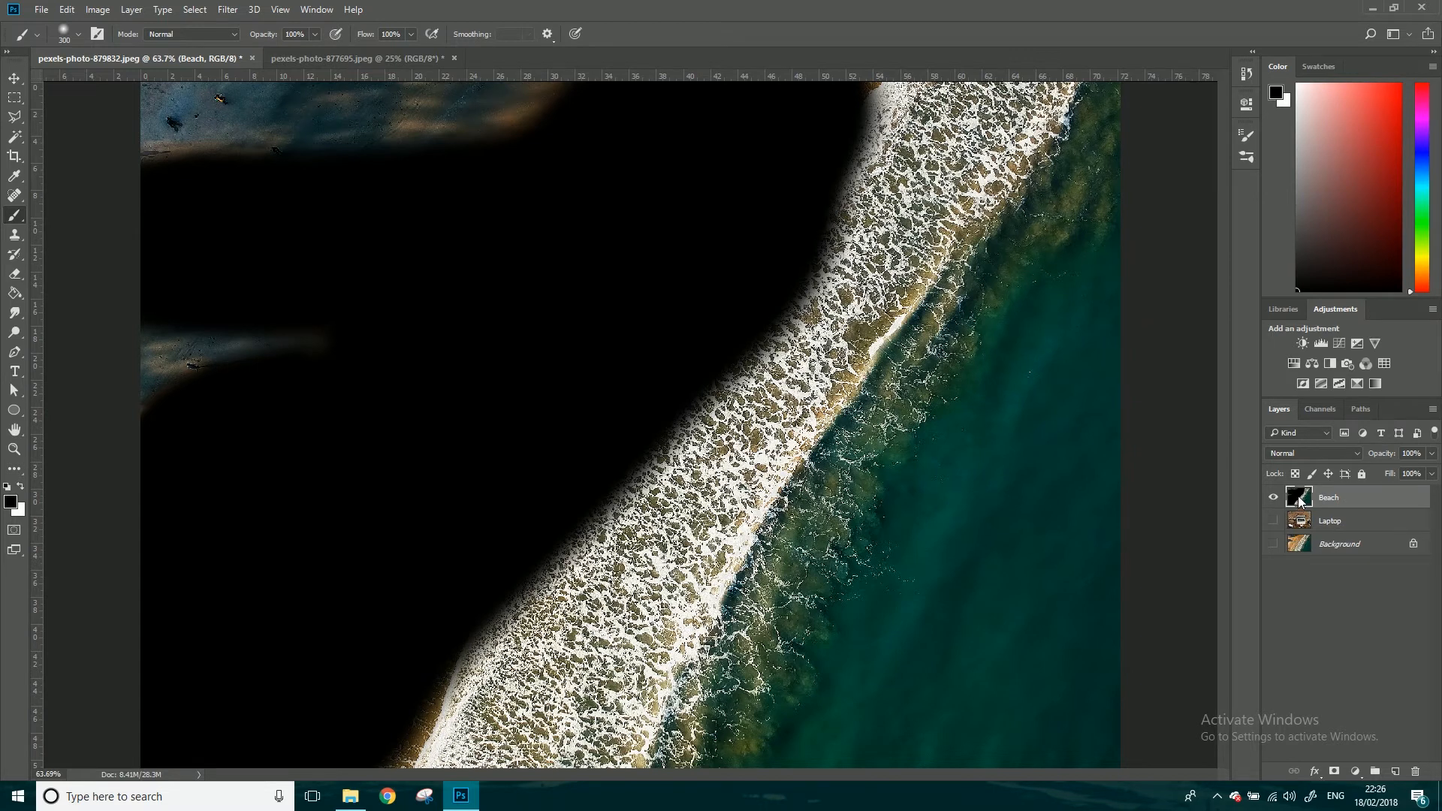
{"action": "left_click", "coordinate": [1274, 498]}
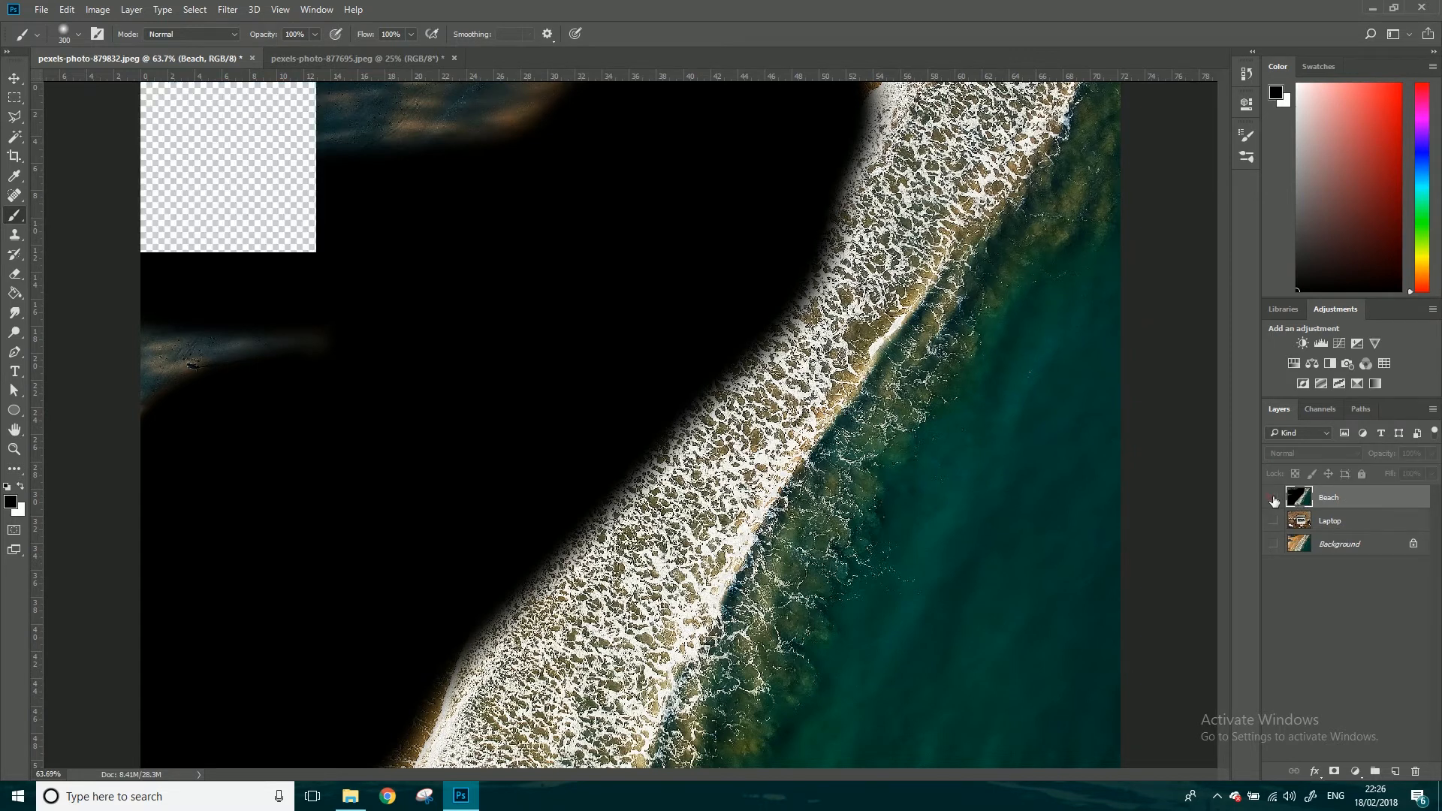
{"action": "left_click", "coordinate": [1274, 497]}
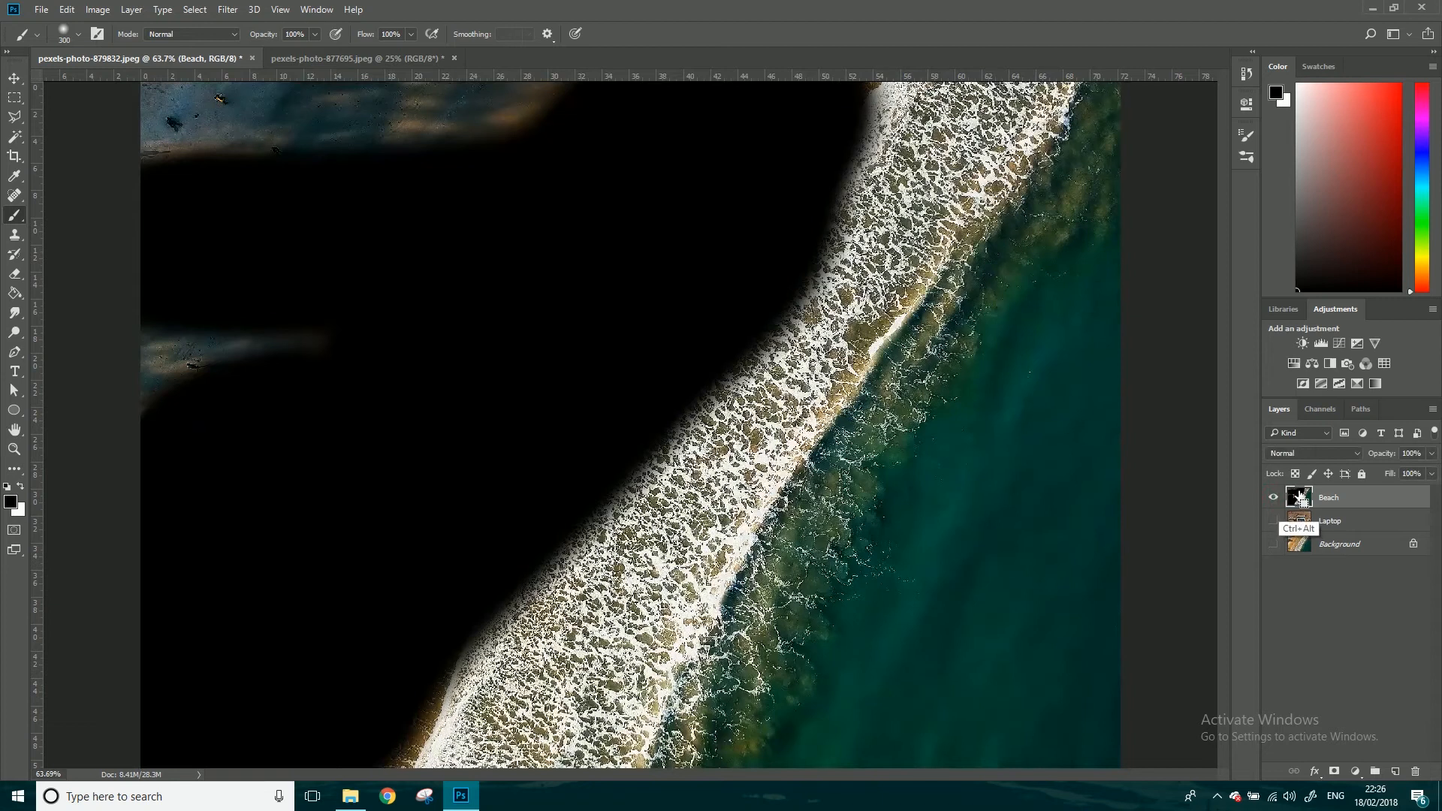
Undo all the black brush strokes painted directly on the Beach layer.
{"action": "key", "text": "ctrl+alt+z"}
{"action": "key", "text": "ctrl+alt+z"}
{"action": "key", "text": "ctrl+alt+z"}
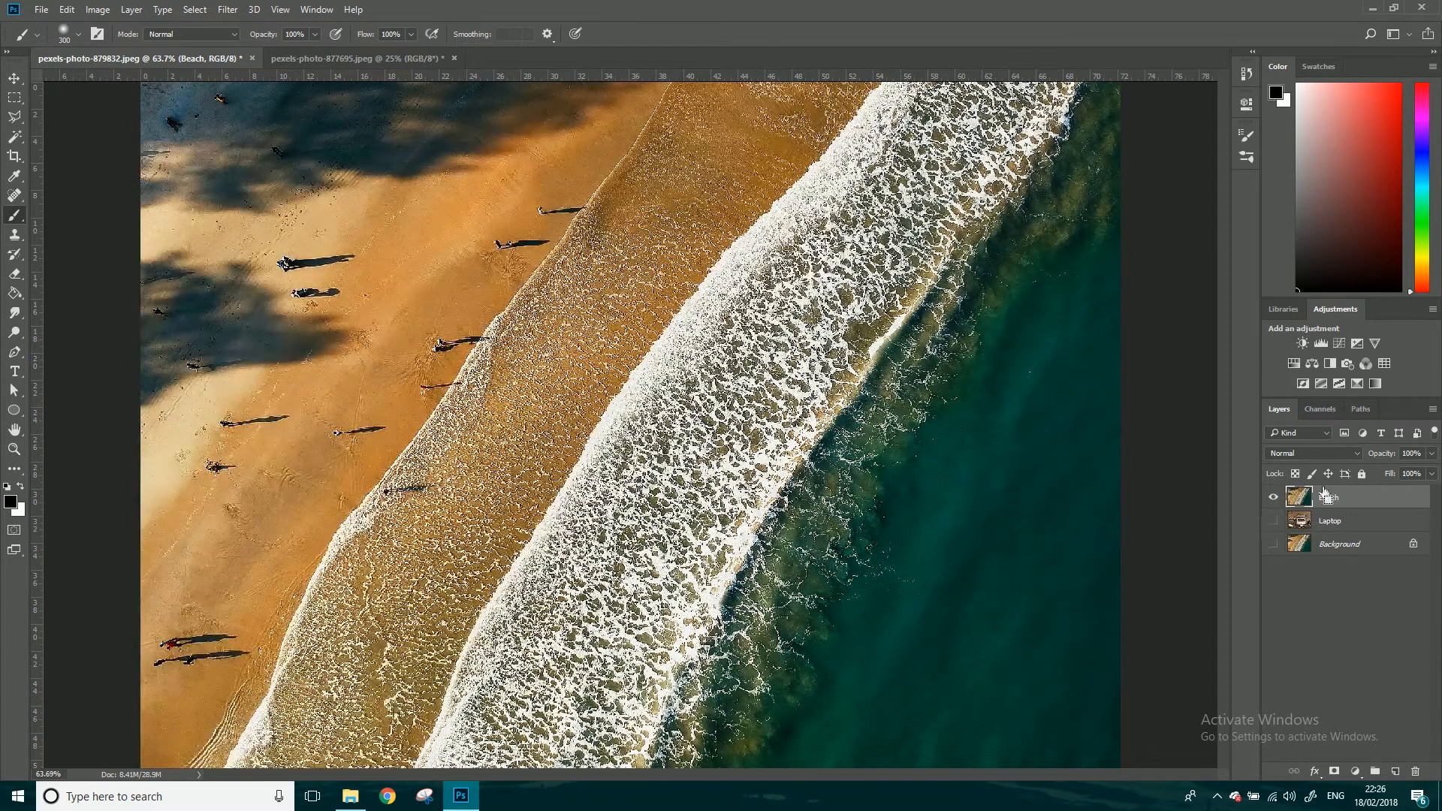
Add a new layer above the Beach layer and paint the sand and shoreline black with the 300 px soft brush.
{"action": "left_click", "coordinate": [1395, 772]}
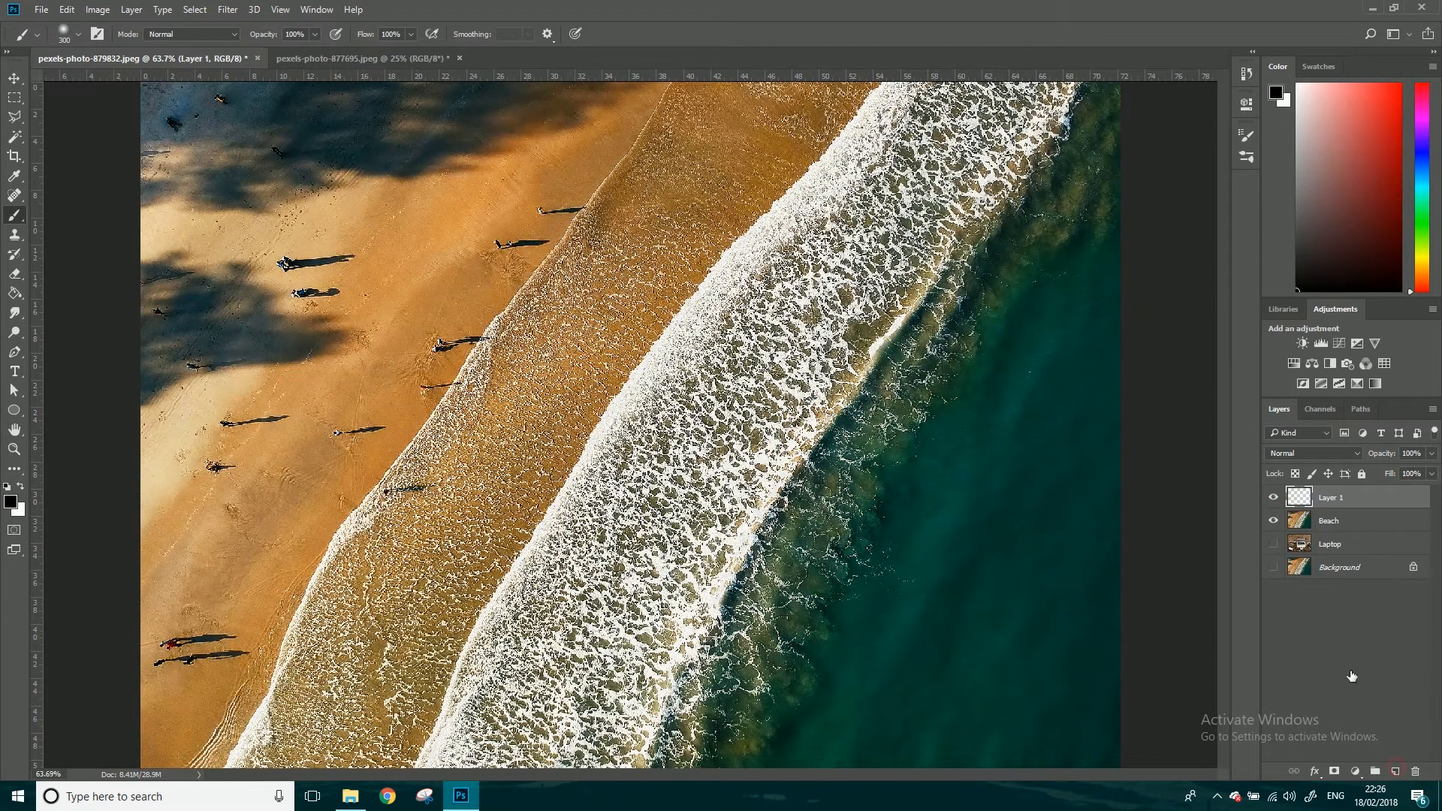
{"action": "mouse_move", "coordinate": [177, 239]}
{"action": "left_mouse_down"}
{"action": "mouse_move", "coordinate": [509, 226]}
{"action": "mouse_move", "coordinate": [442, 262]}
{"action": "mouse_move", "coordinate": [518, 239]}
{"action": "mouse_move", "coordinate": [575, 211]}
{"action": "mouse_move", "coordinate": [555, 206]}
{"action": "mouse_move", "coordinate": [692, 68]}
{"action": "mouse_move", "coordinate": [725, 120]}
{"action": "mouse_move", "coordinate": [571, 113]}
{"action": "mouse_move", "coordinate": [631, 233]}
{"action": "mouse_move", "coordinate": [842, 120]}
{"action": "mouse_move", "coordinate": [970, 98]}
{"action": "mouse_move", "coordinate": [646, 248]}
{"action": "mouse_move", "coordinate": [489, 361]}
{"action": "mouse_move", "coordinate": [406, 451]}
{"action": "mouse_move", "coordinate": [360, 534]}
{"action": "mouse_move", "coordinate": [327, 702]}
{"action": "left_mouse_up"}
{"action": "mouse_move", "coordinate": [678, 284]}
{"action": "left_mouse_down"}
{"action": "mouse_move", "coordinate": [709, 235]}
{"action": "mouse_move", "coordinate": [476, 476]}
{"action": "mouse_move", "coordinate": [366, 704]}
{"action": "mouse_move", "coordinate": [454, 502]}
{"action": "left_mouse_up"}
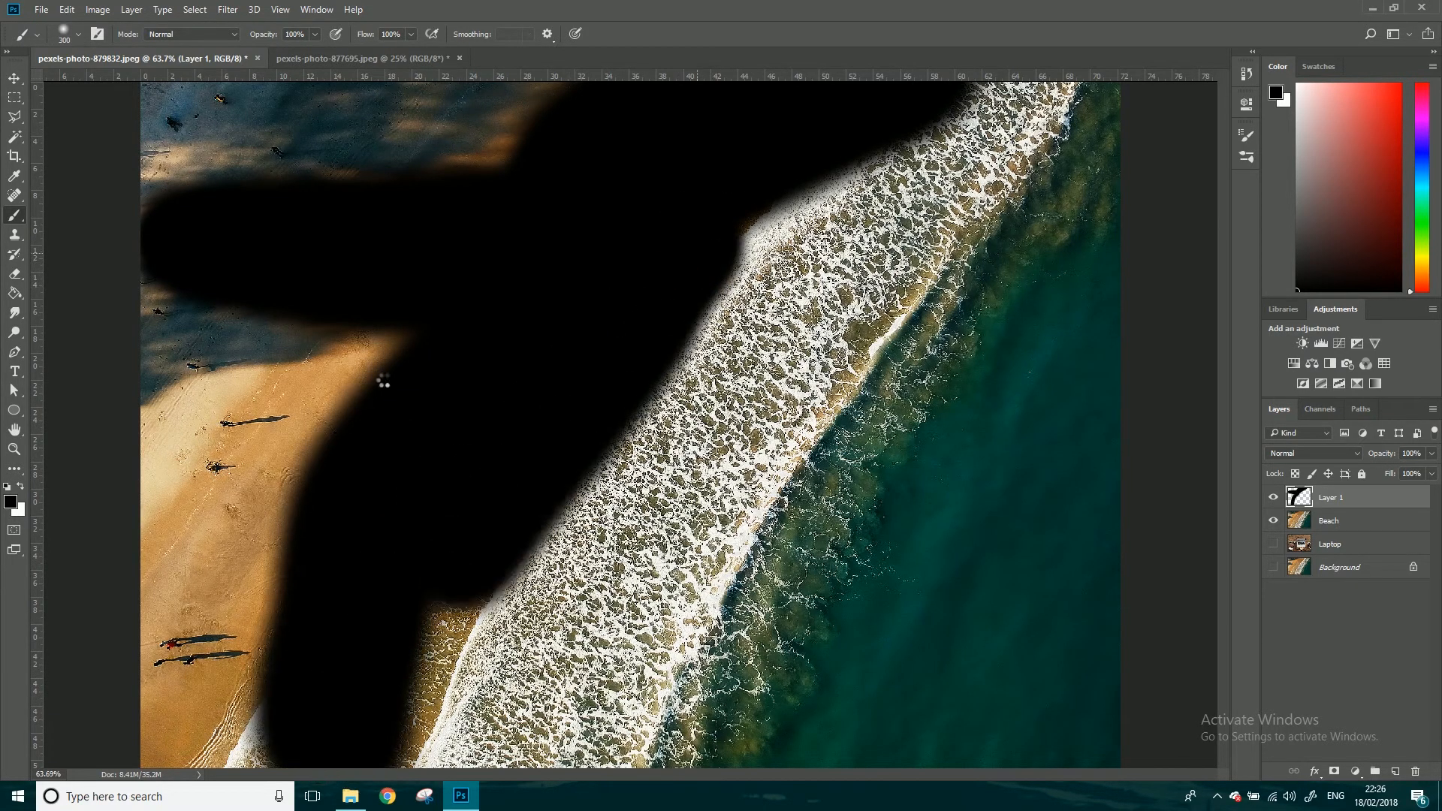
{"action": "mouse_move", "coordinate": [426, 354]}
{"action": "left_mouse_down"}
{"action": "mouse_move", "coordinate": [207, 409]}
{"action": "mouse_move", "coordinate": [232, 467]}
{"action": "left_mouse_up"}
{"action": "mouse_move", "coordinate": [257, 585]}
{"action": "left_mouse_down"}
{"action": "mouse_move", "coordinate": [192, 763]}
{"action": "mouse_move", "coordinate": [258, 721]}
{"action": "left_mouse_up"}
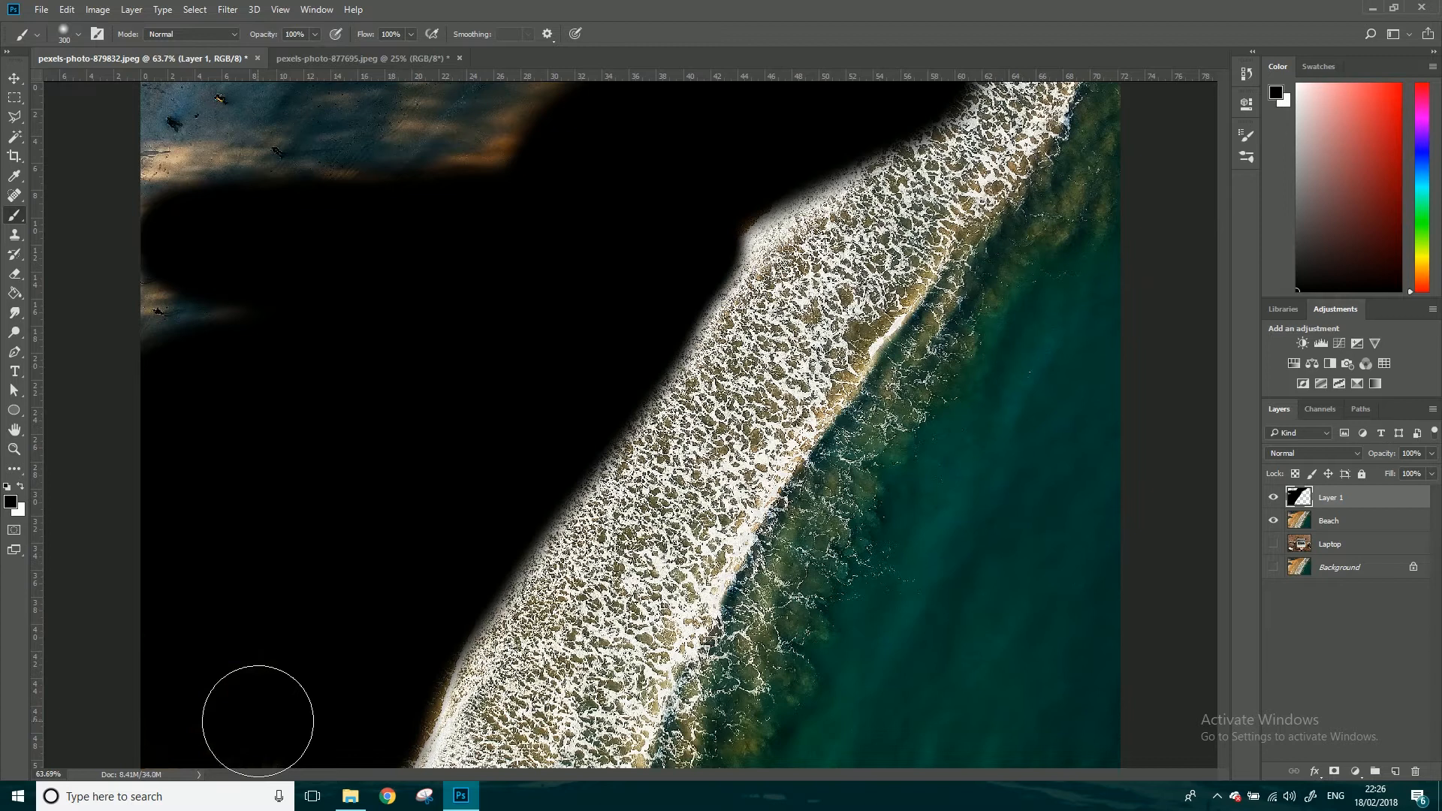
Step the black-painted layer's blend mode from Dissolve through Multiply to Lighten.
{"action": "left_click", "coordinate": [1305, 454]}
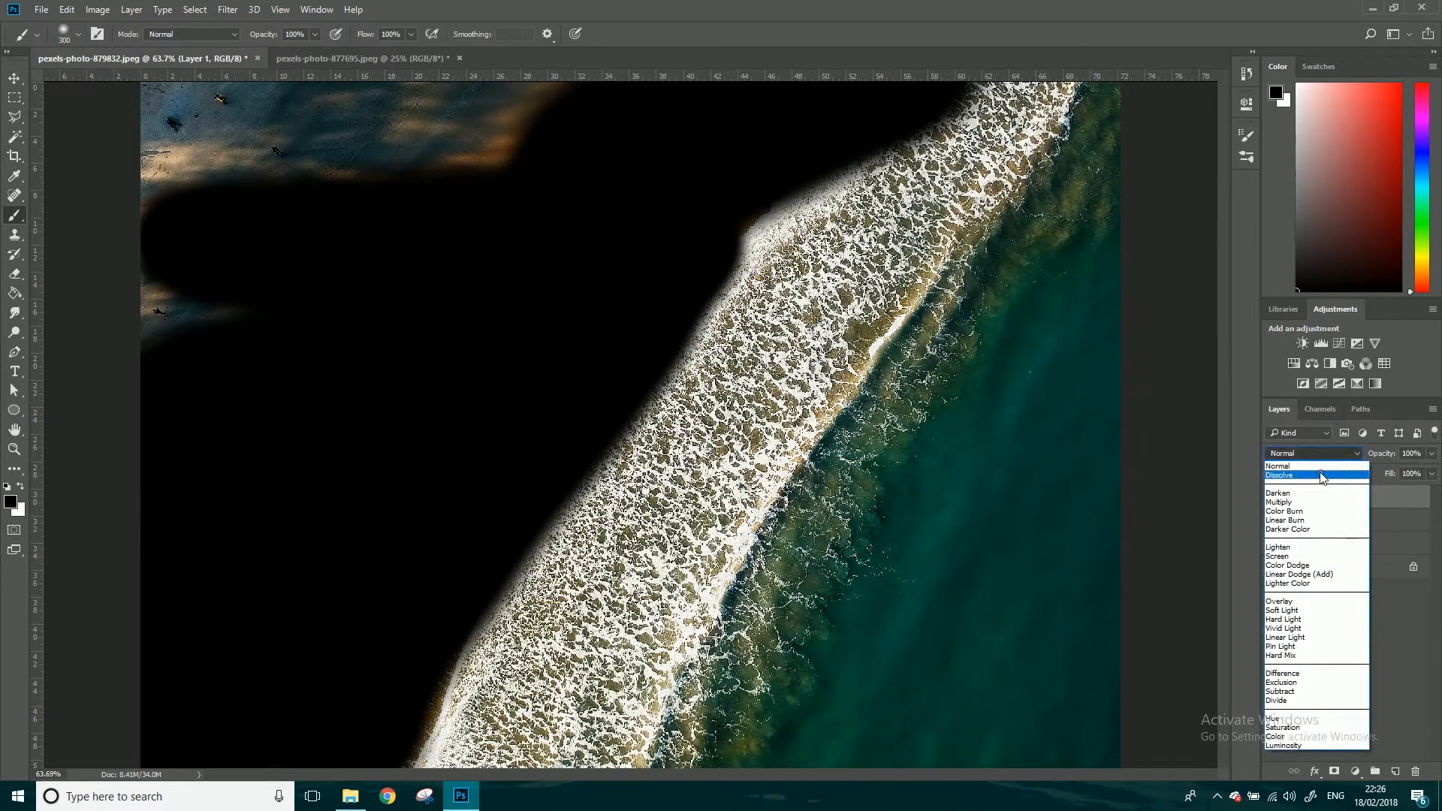
{"action": "left_click", "coordinate": [1322, 476]}
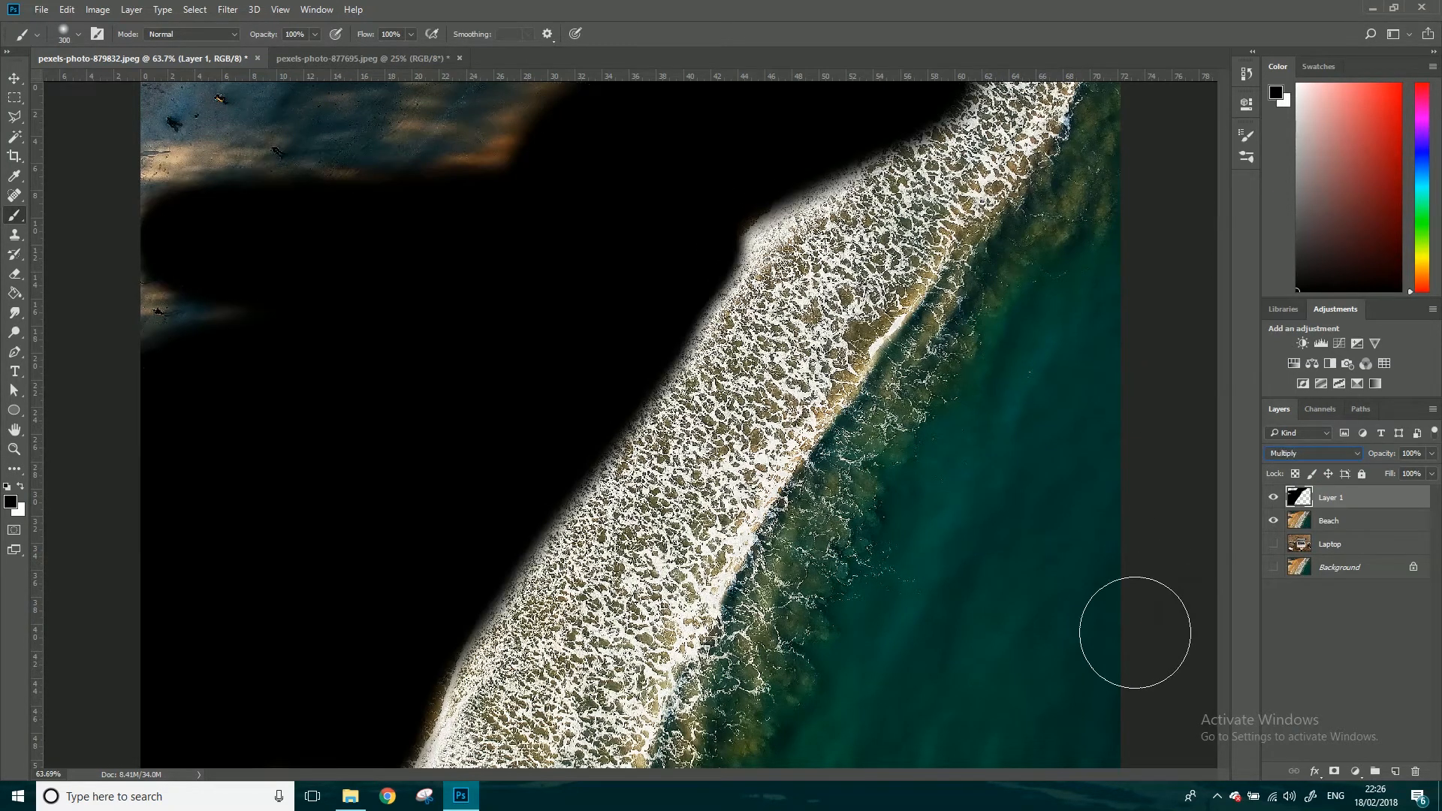
{"action": "key", "text": "Down"}
{"action": "key", "text": "Down"}
{"action": "key", "text": "Down"}
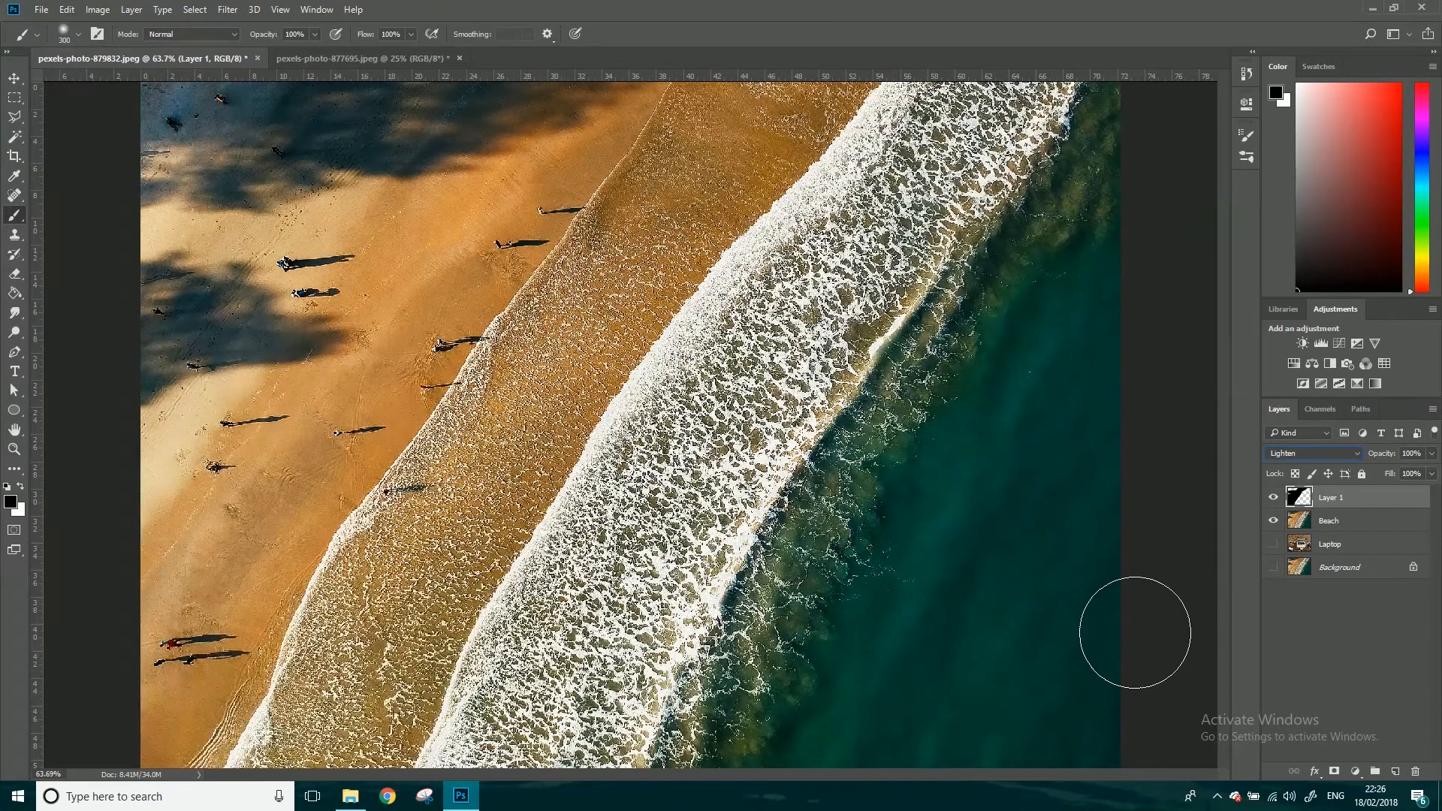
Step the black-painted layer's blend mode onward from Lighten through Overlay to Soft Light.
{"action": "key", "text": "Down"}
{"action": "key", "text": "Down"}
{"action": "key", "text": "Down"}
{"action": "key", "text": "Down"}
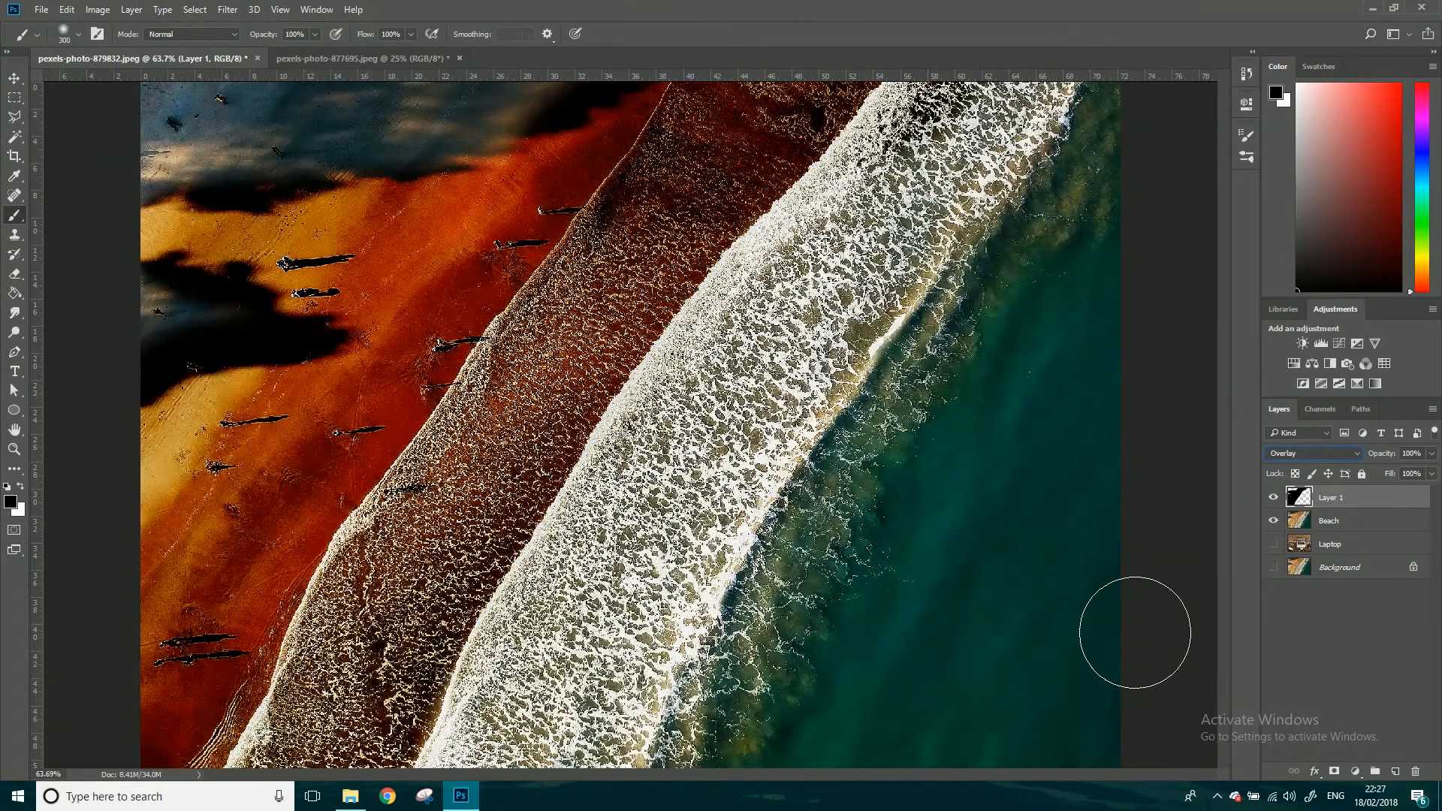
{"action": "key", "text": "Down"}
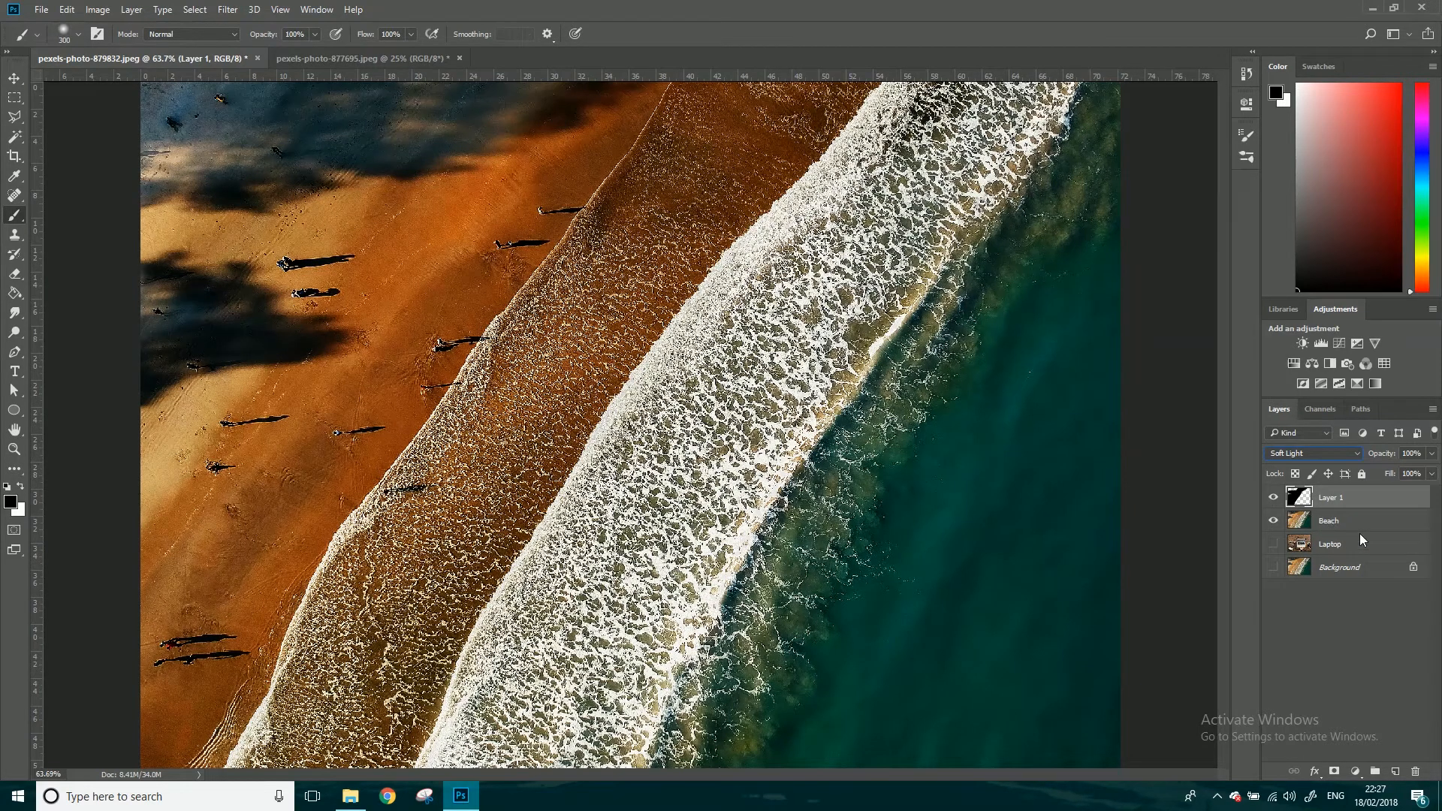
Reduce the Soft Light layer's opacity to 61% and toggle its visibility off and on to compare.
{"action": "left_click", "coordinate": [1433, 454]}
{"action": "left_click_drag", "start_coordinate": [1426, 473], "coordinate": [1396, 470]}
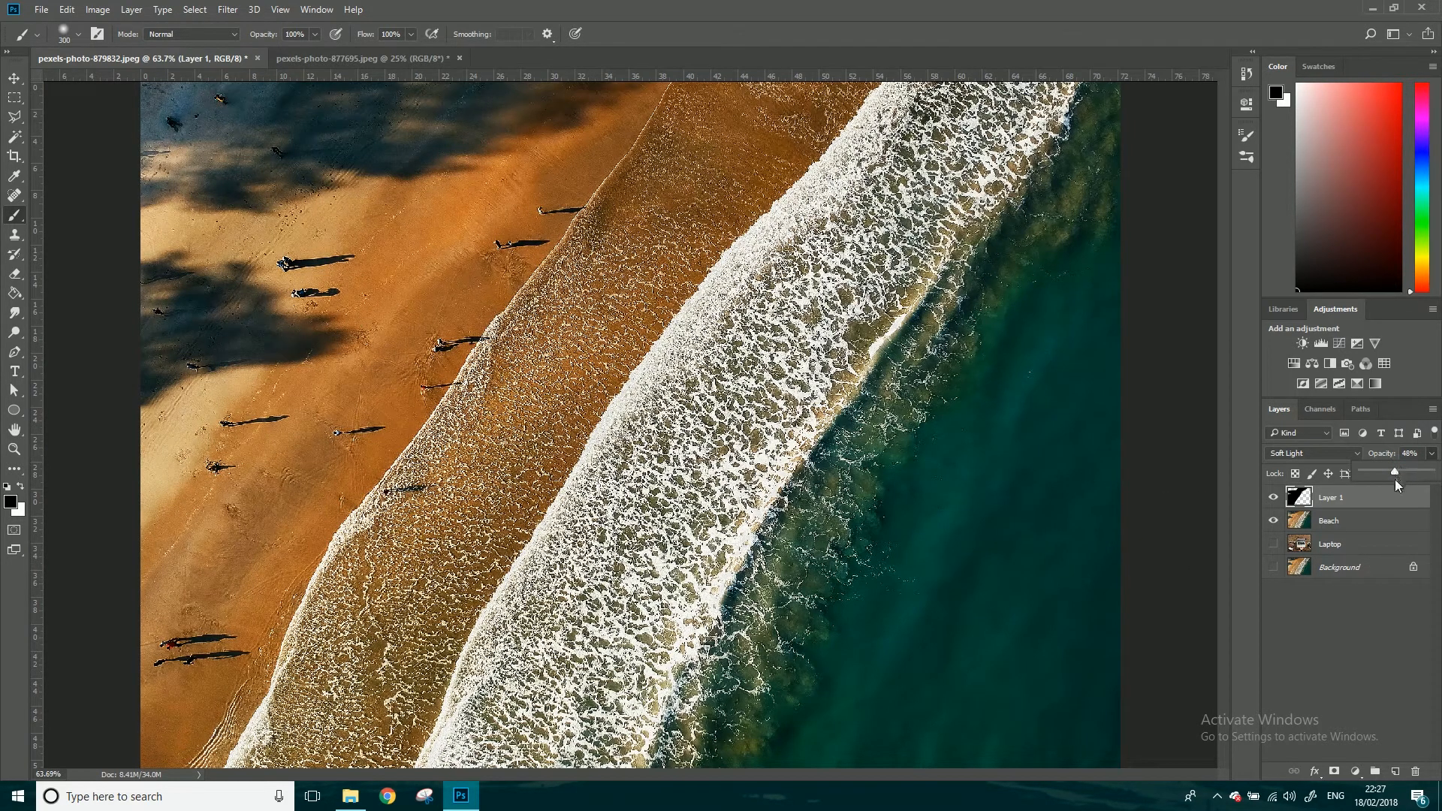
{"action": "mouse_move", "coordinate": [1392, 471]}
{"action": "left_mouse_down"}
{"action": "mouse_move", "coordinate": [1427, 473]}
{"action": "mouse_move", "coordinate": [1404, 472]}
{"action": "left_mouse_up"}
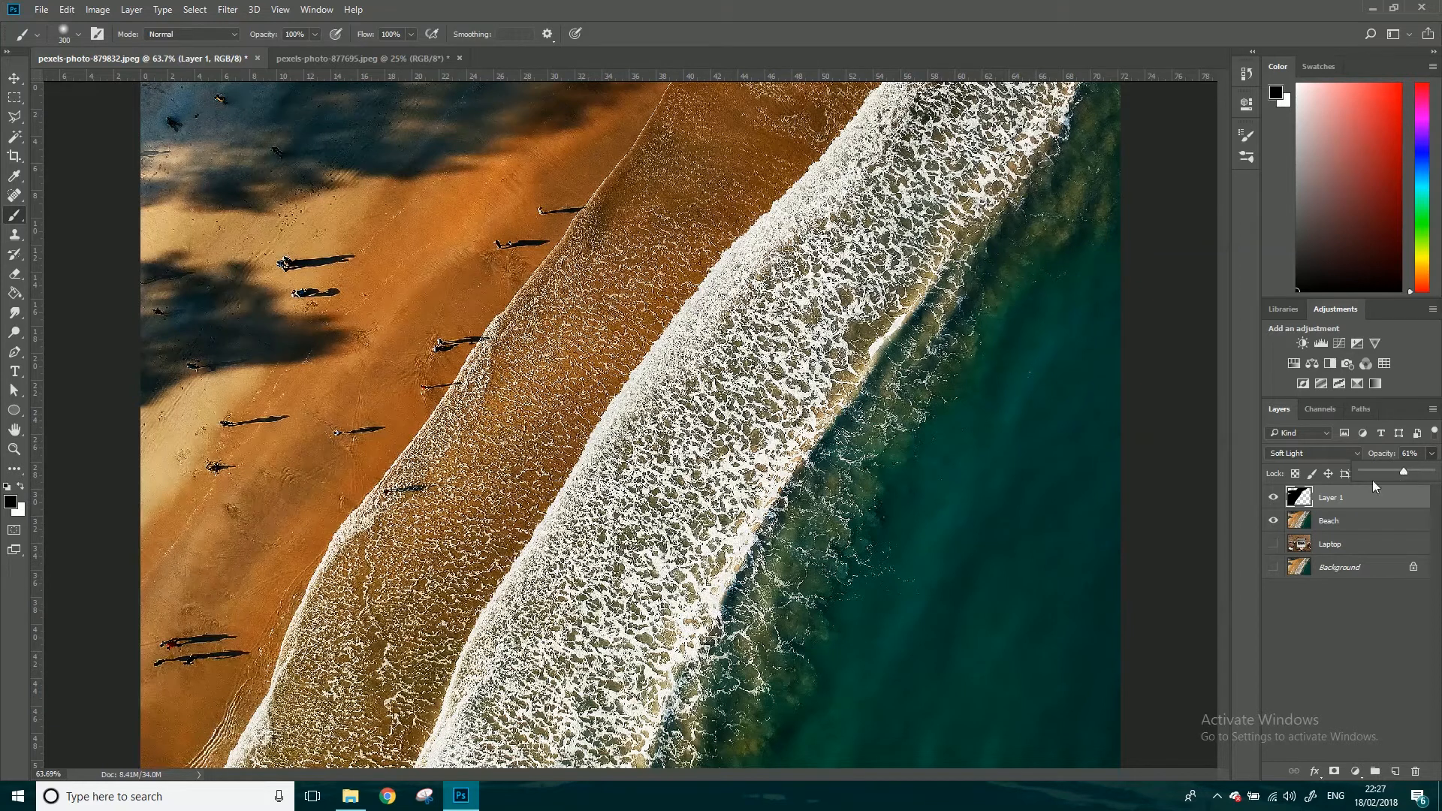
{"action": "left_click", "coordinate": [1273, 498]}
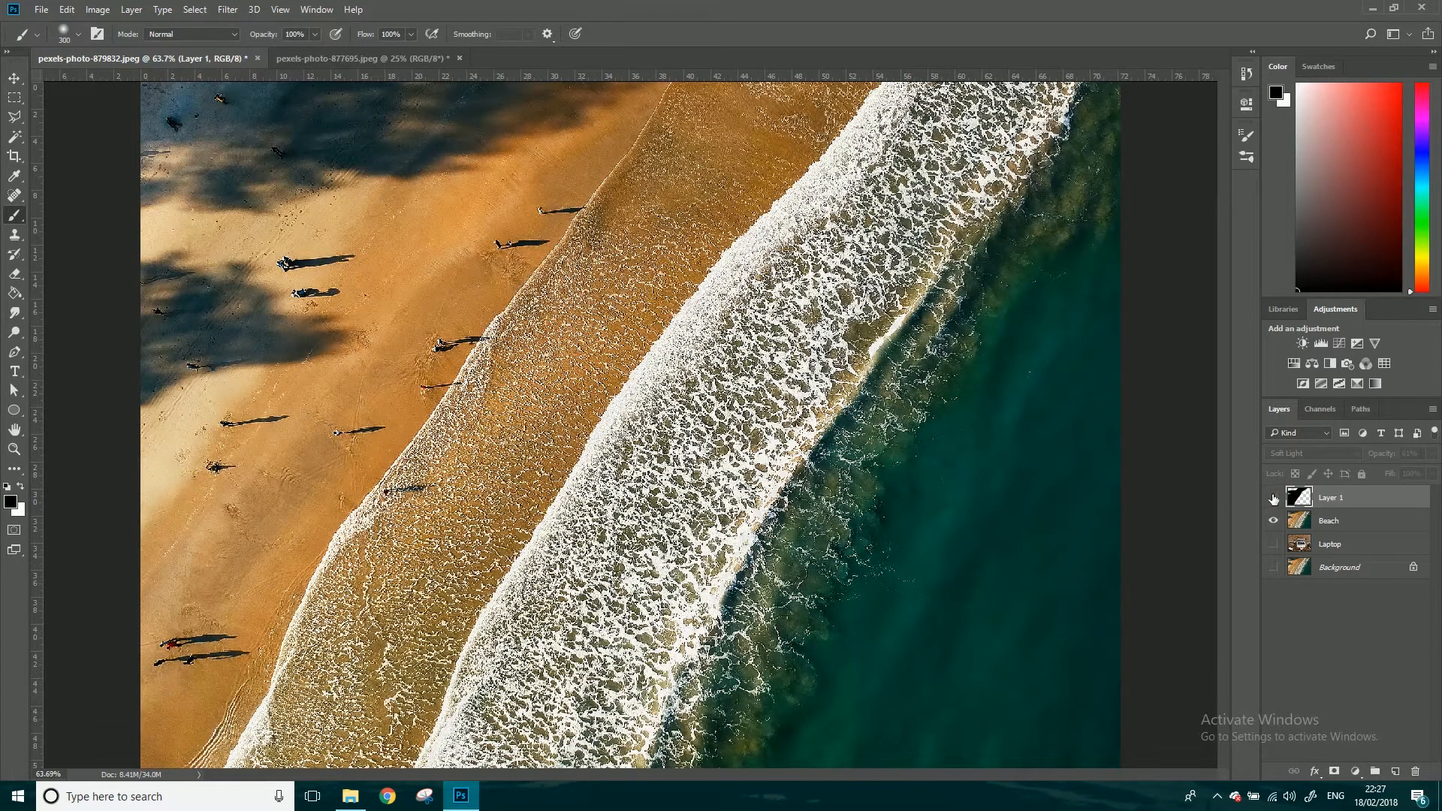
{"action": "left_click", "coordinate": [1275, 498]}
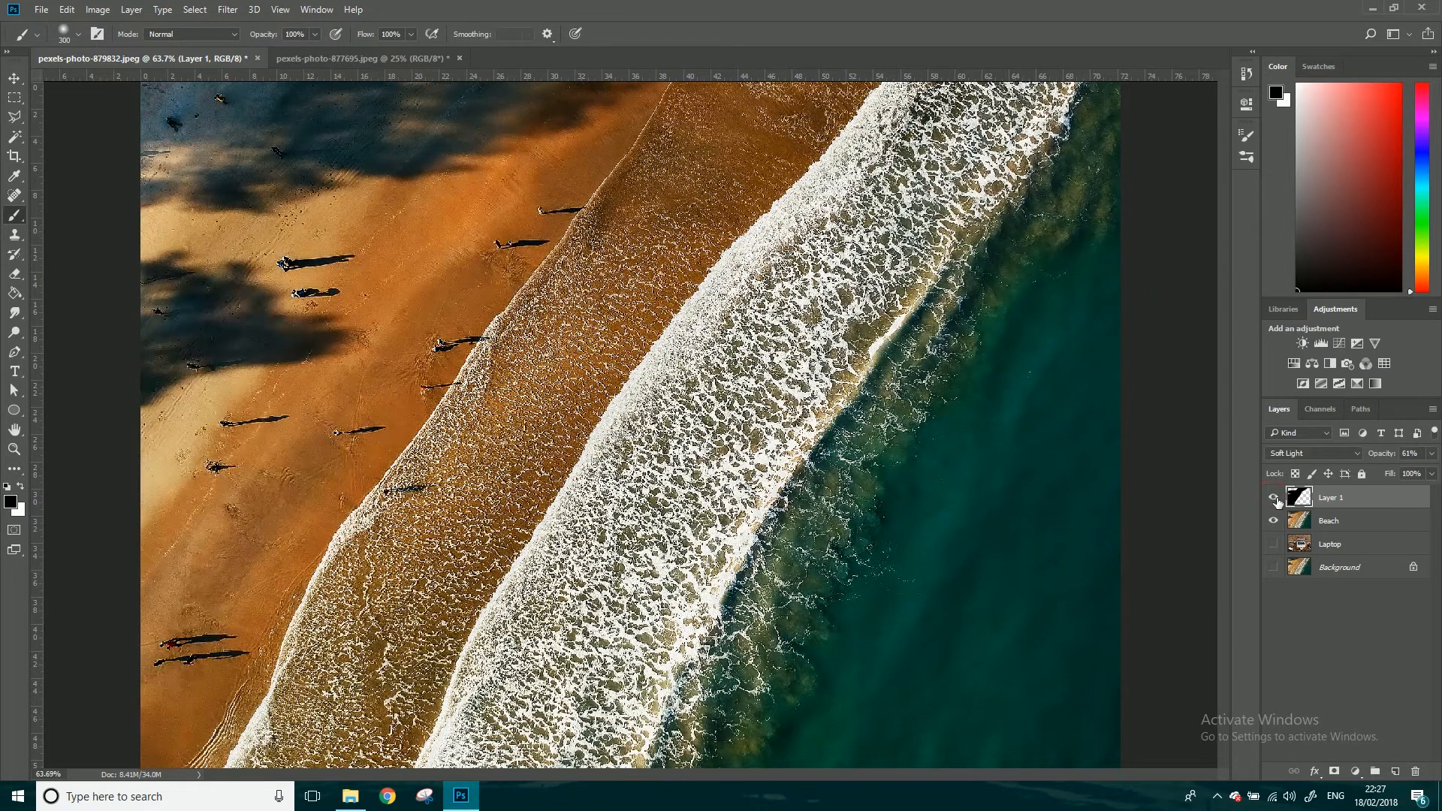
Restore the black-painted layer's opacity to 100% and step its blend mode from Hard Light through to Difference.
{"action": "left_click", "coordinate": [1431, 455]}
{"action": "left_click_drag", "start_coordinate": [1420, 475], "coordinate": [1435, 473]}
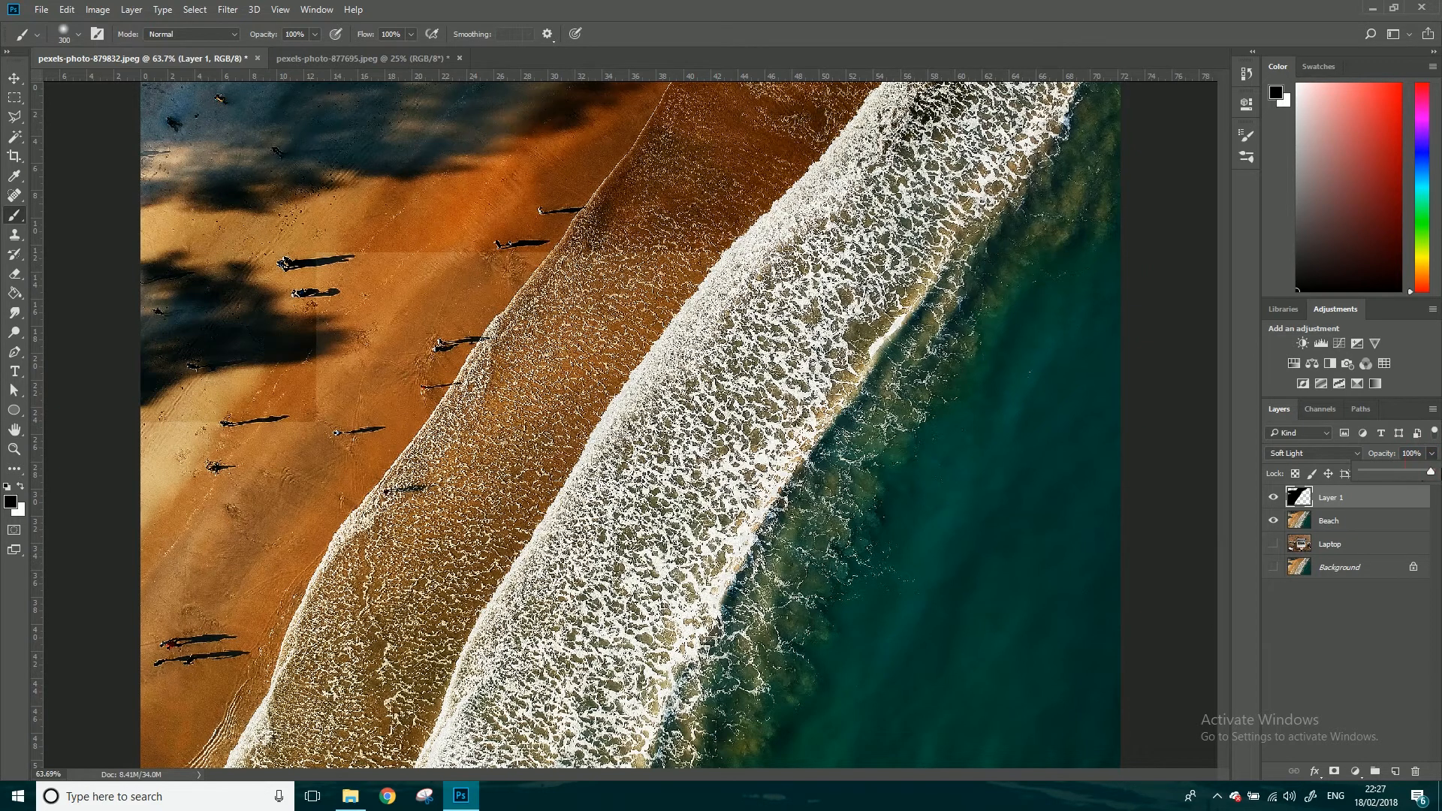
{"action": "left_click", "coordinate": [1323, 453]}
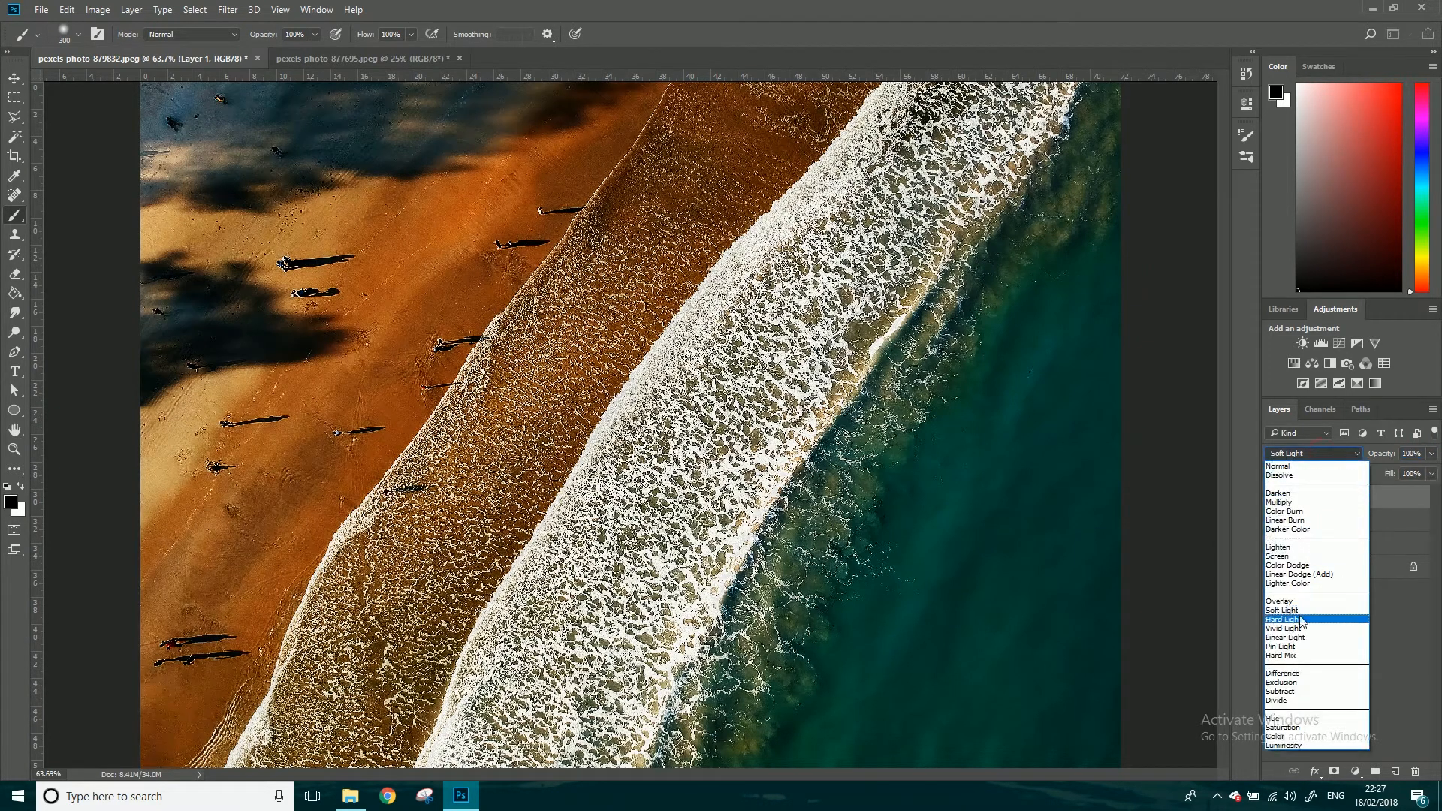
{"action": "left_click", "coordinate": [1323, 619]}
{"action": "key", "text": "Down"}
{"action": "key", "text": "Down"}
{"action": "key", "text": "Down"}
{"action": "key", "text": "Down"}
{"action": "key", "text": "Down"}
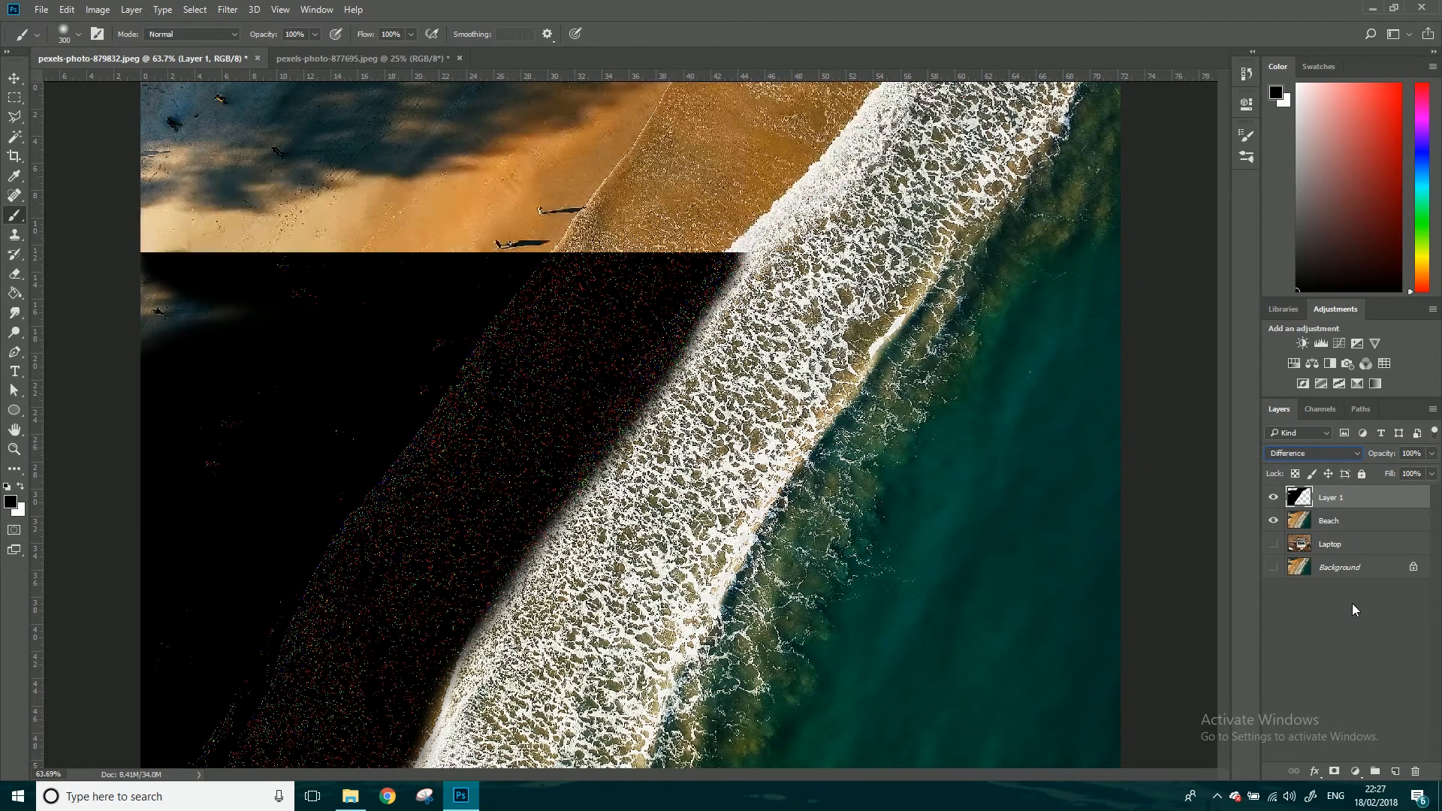
Step the layer's blend mode from Exclusion through Subtract and Hue to Luminosity.
{"action": "key", "text": "Down"}
{"action": "key", "text": "Down"}
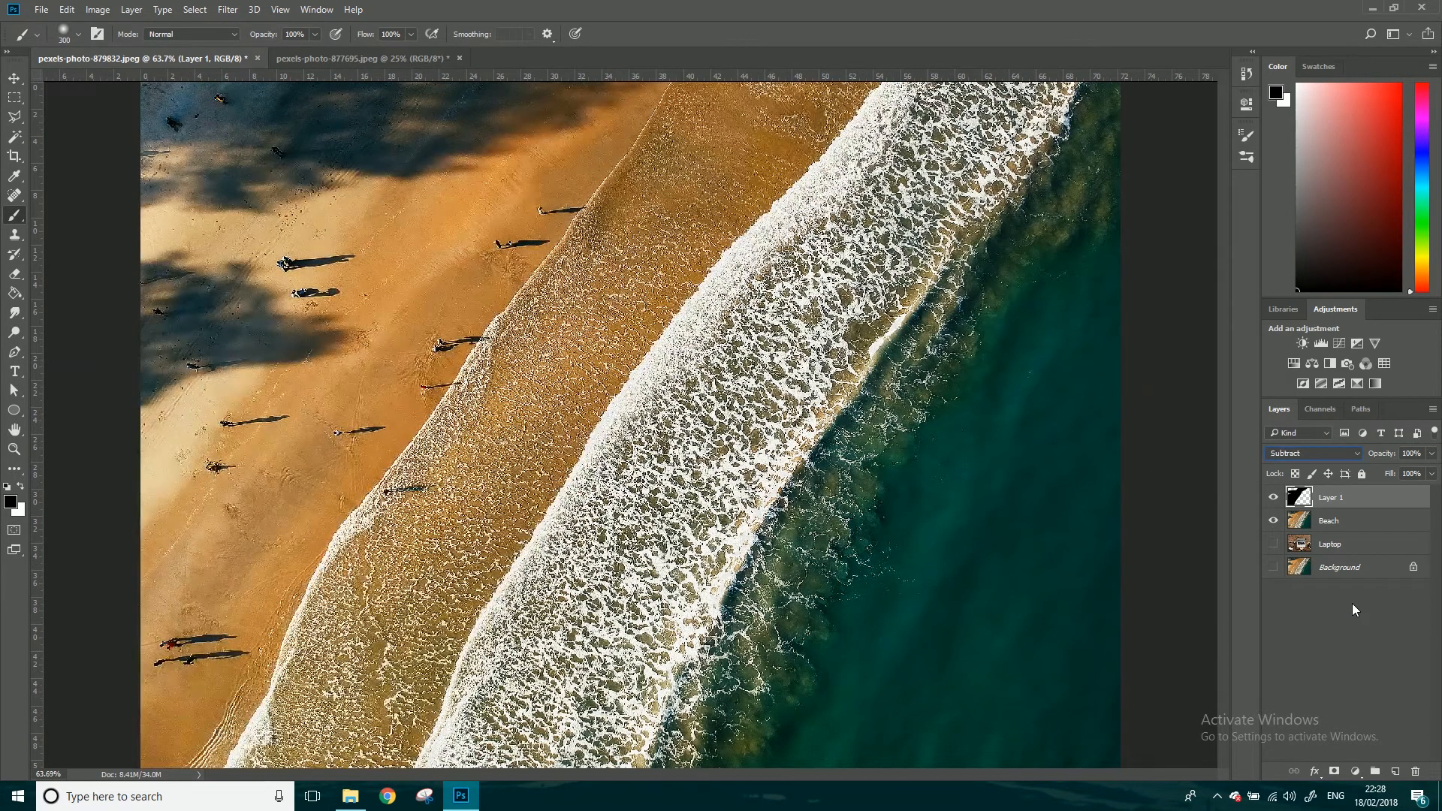
{"action": "key", "text": "Down"}
{"action": "key", "text": "Down"}
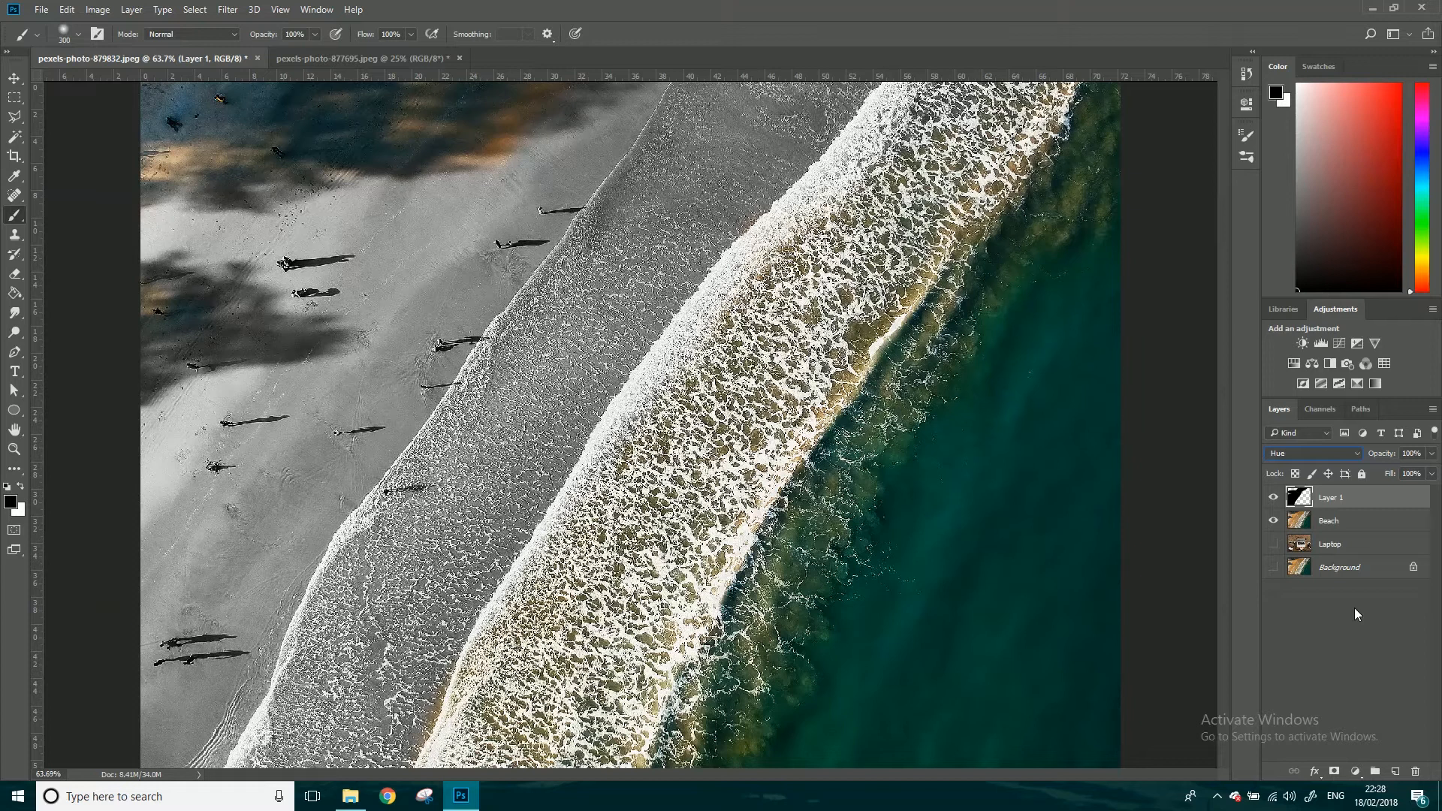
{"action": "key", "text": "Down"}
{"action": "key", "text": "Down"}
{"action": "key", "text": "Down"}
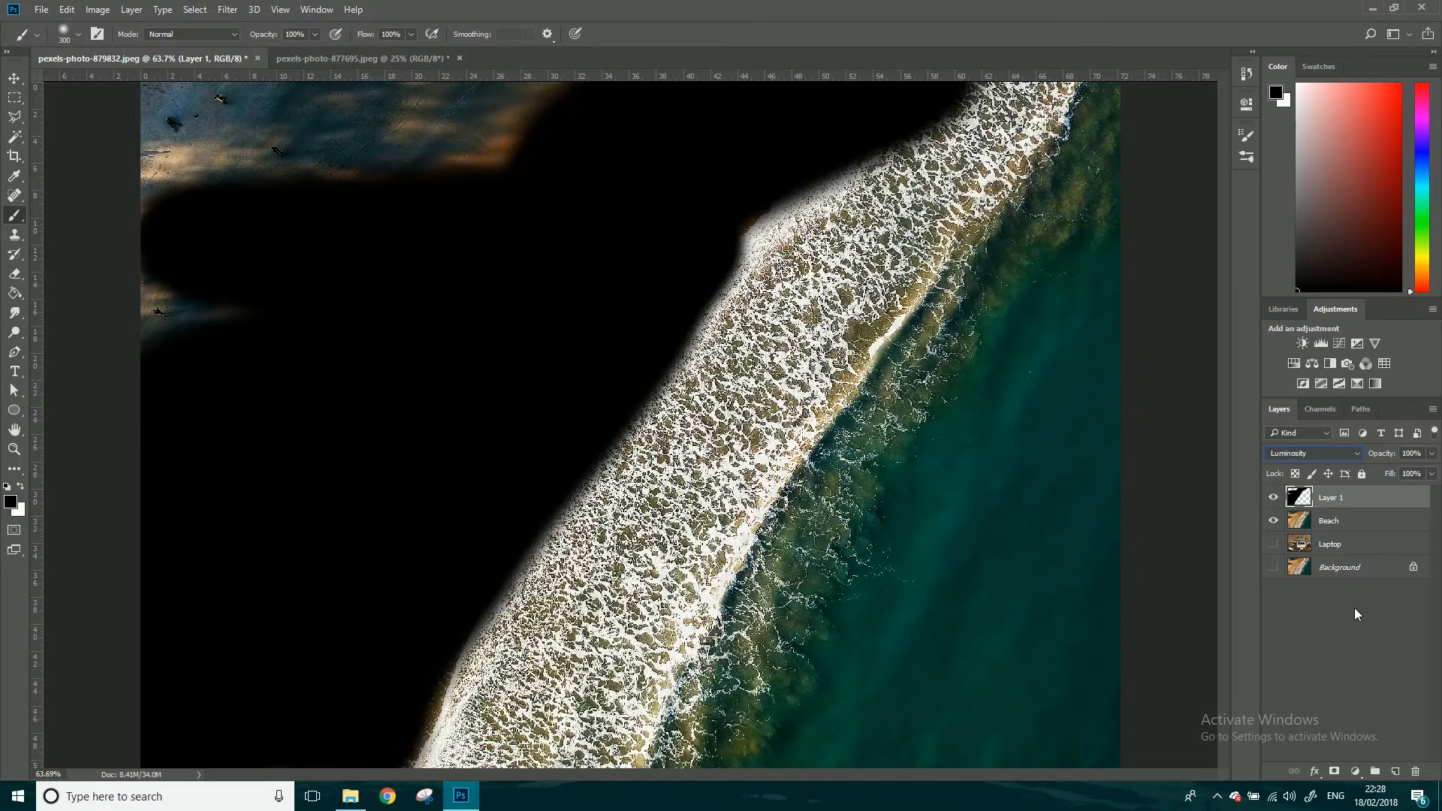
Return the layer's blend mode to Hue and paint black over the remaining coloured patches in the beach shadows.
{"action": "key", "text": "Up"}
{"action": "key", "text": "Up"}
{"action": "key", "text": "Up"}
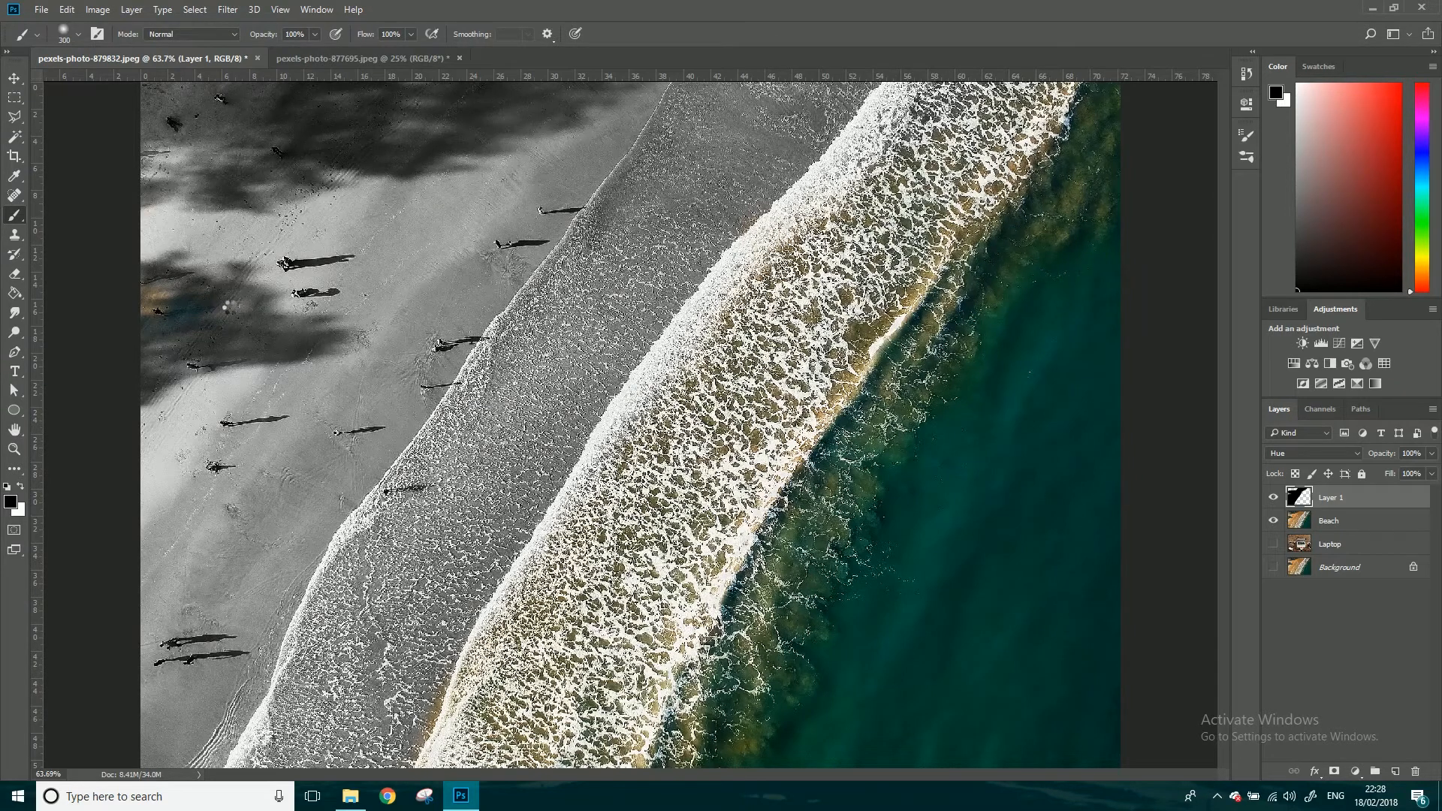
{"action": "left_click", "coordinate": [191, 313]}
Lower the Hue layer's opacity to 51% and toggle its visibility to compare with the original sand.
{"action": "left_click", "coordinate": [1433, 454]}
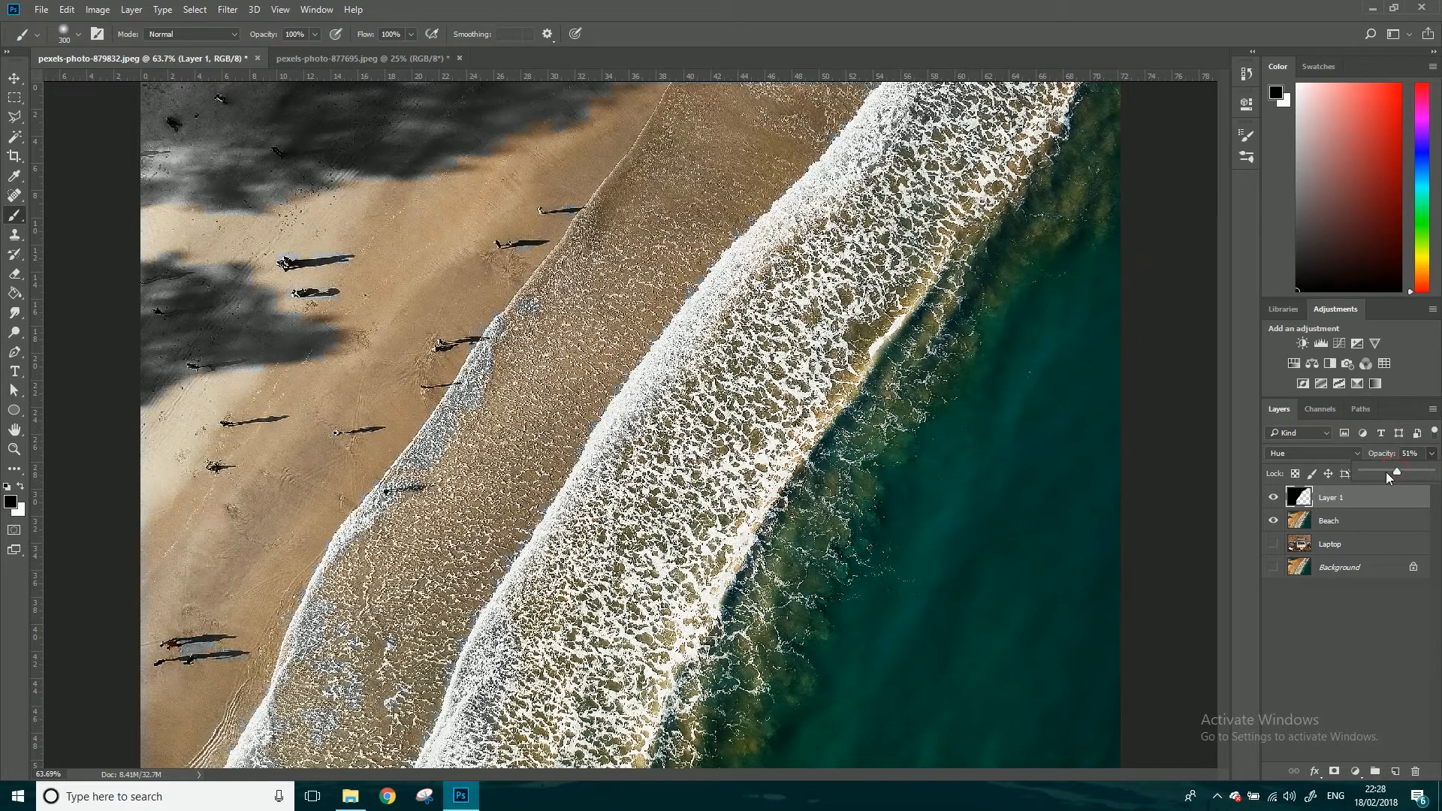
{"action": "left_click", "coordinate": [1276, 498]}
{"action": "left_click", "coordinate": [1275, 499]}
{"action": "left_click", "coordinate": [1278, 498]}
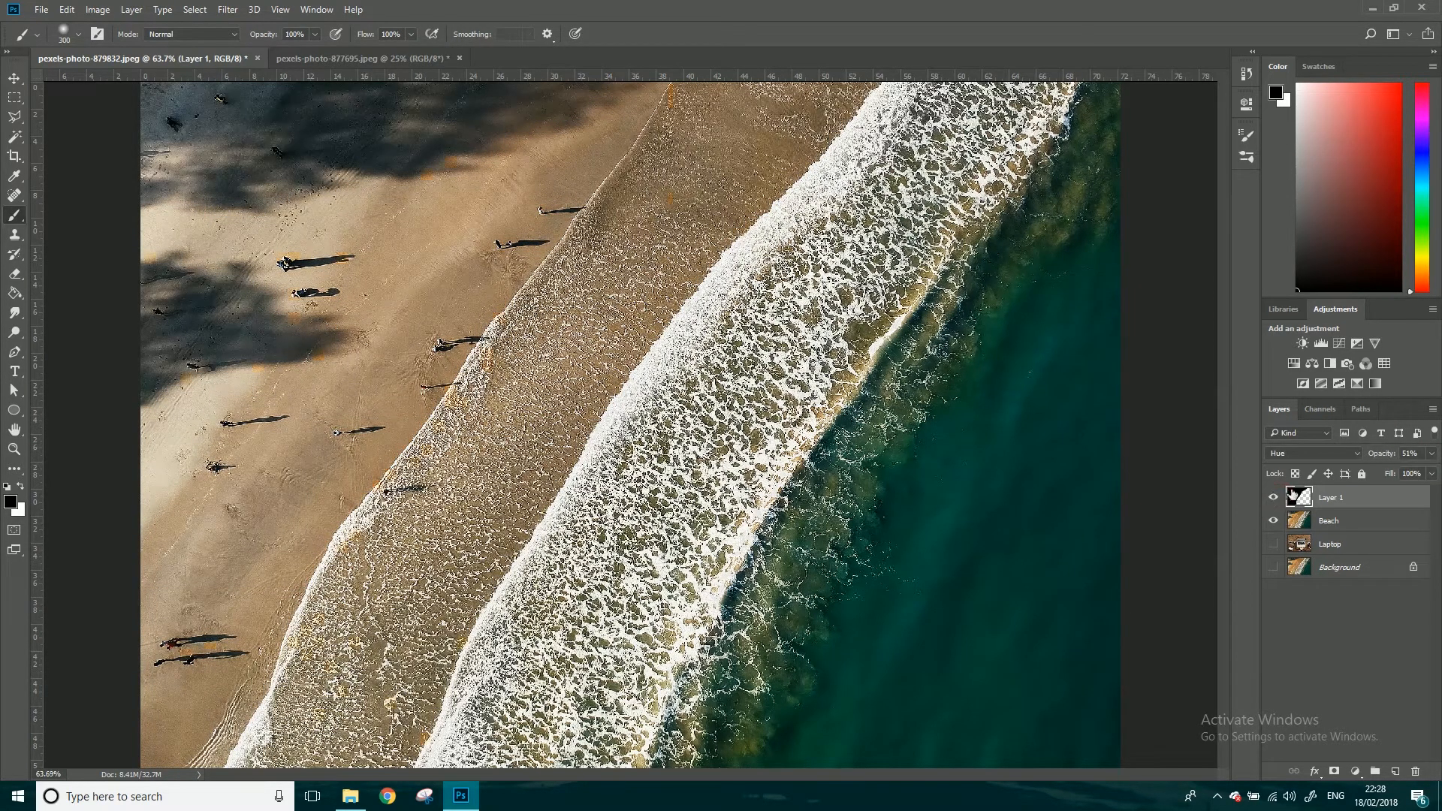
Set the black-painted layer to Overlay at 37% opacity and toggle its visibility to compare.
{"action": "left_click", "coordinate": [1345, 456]}
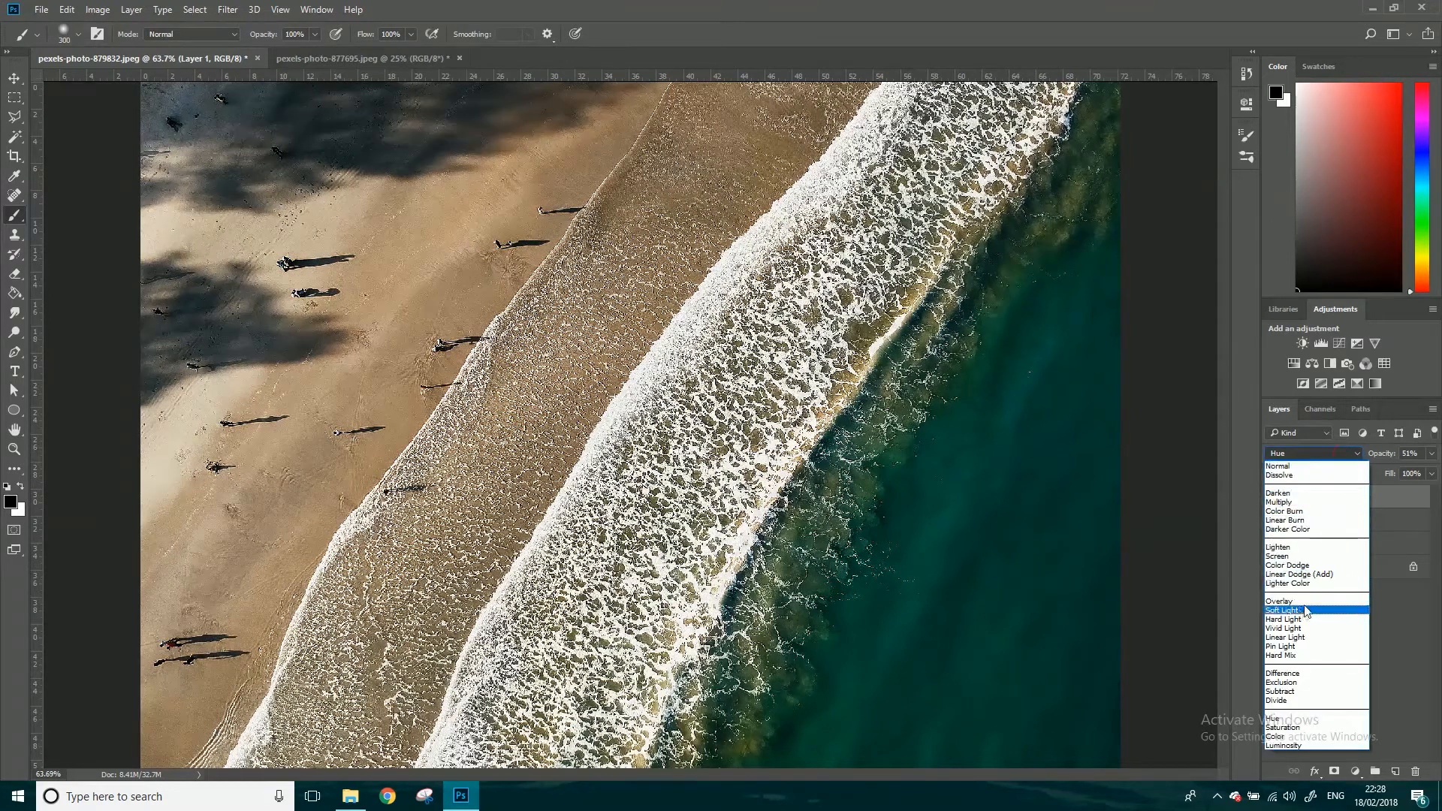
{"action": "left_click", "coordinate": [1327, 594]}
{"action": "left_click", "coordinate": [1432, 453]}
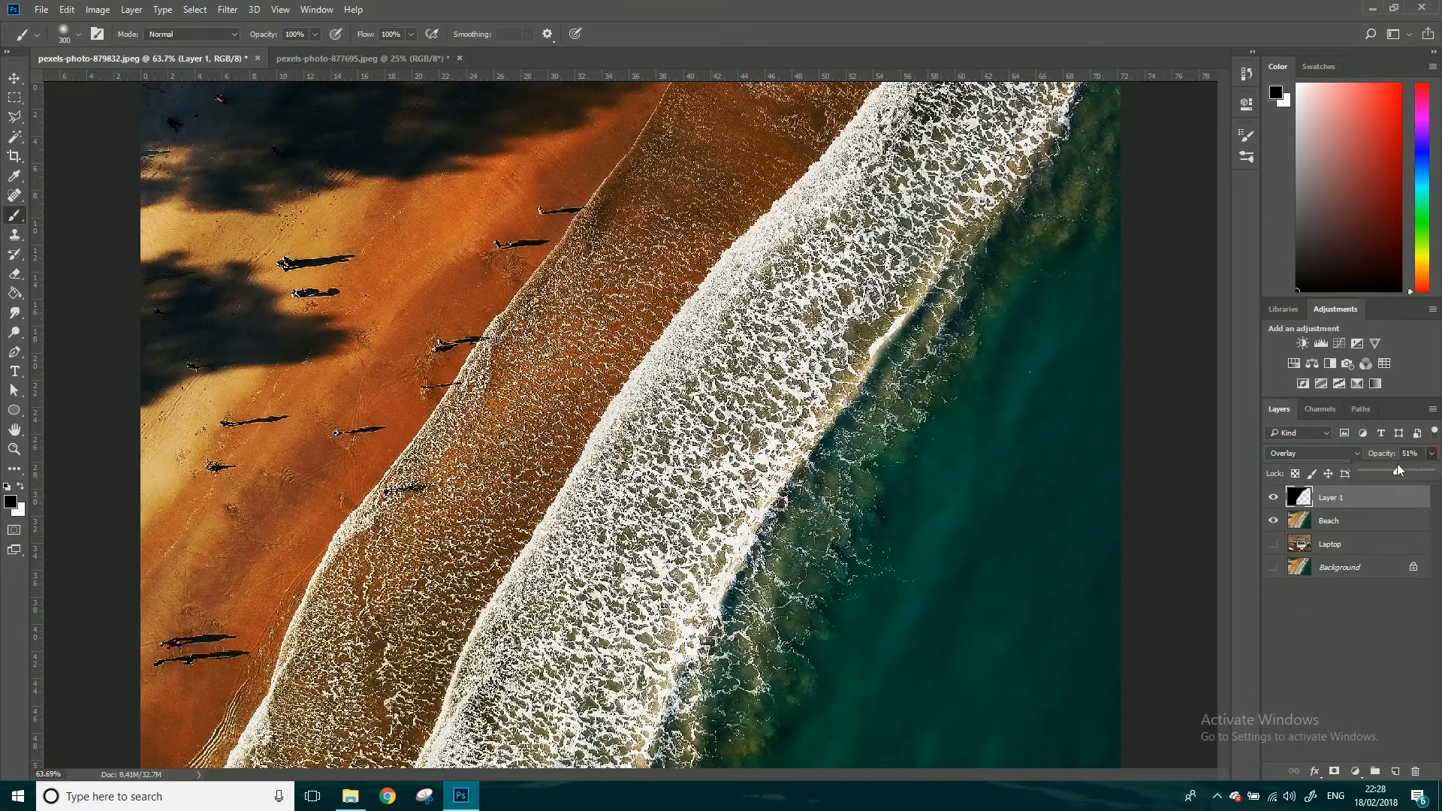
{"action": "left_click_drag", "start_coordinate": [1386, 469], "coordinate": [1376, 474]}
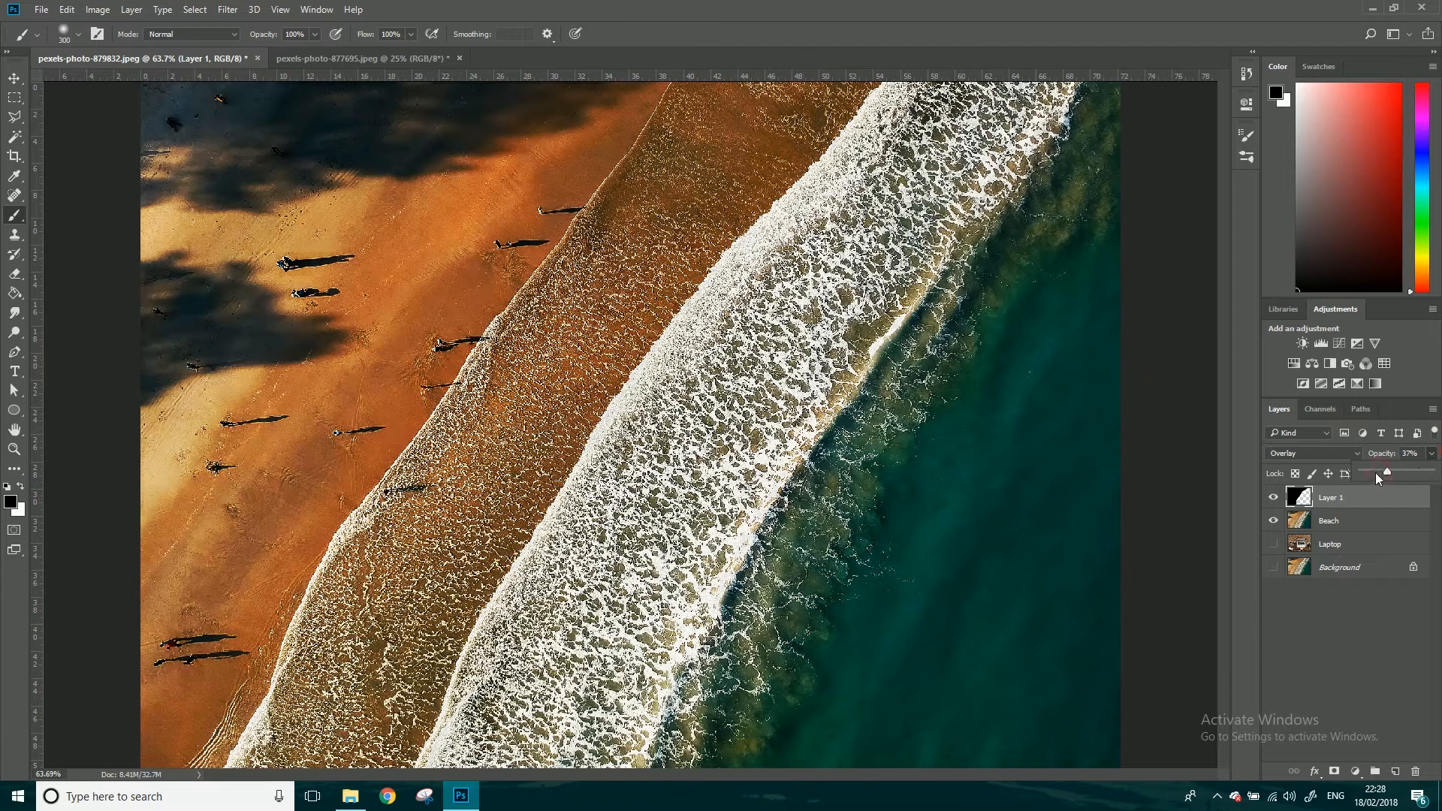
{"action": "left_click", "coordinate": [1324, 614]}
{"action": "left_click", "coordinate": [1274, 499]}
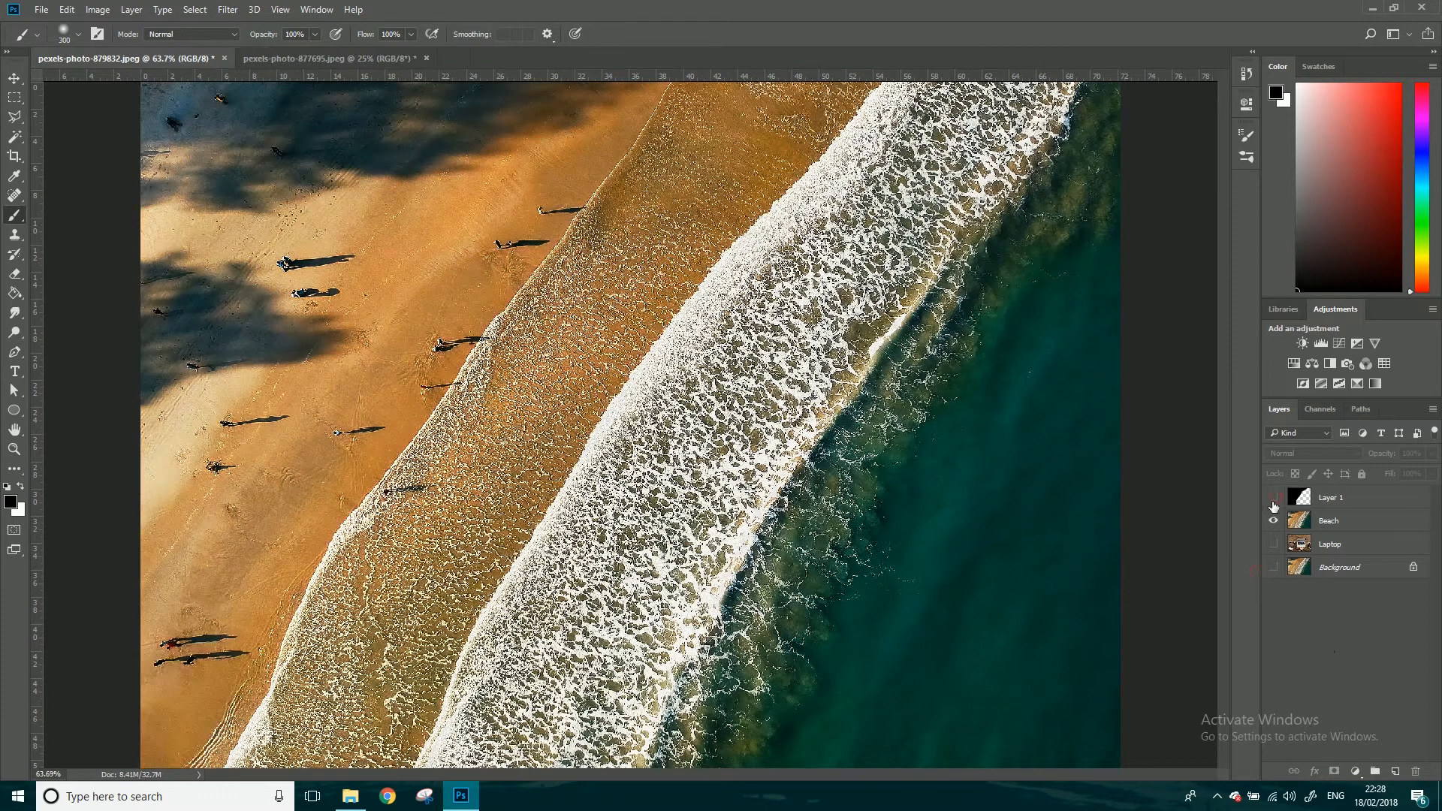
{"action": "left_click", "coordinate": [1274, 500]}
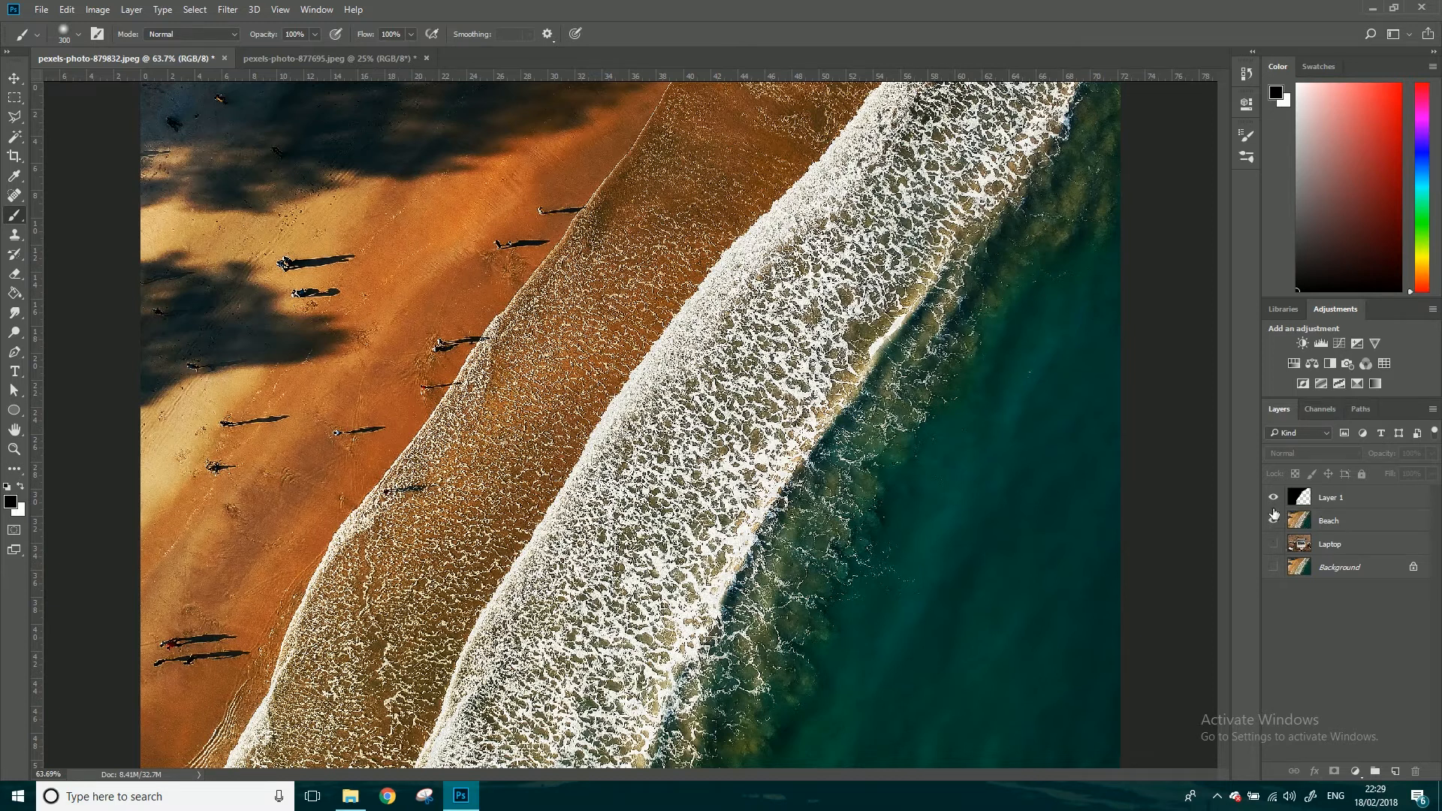
Hide the black-painted layer, show the Laptop layer and set the Beach layer's blend mode to Overlay.
{"action": "left_click", "coordinate": [1275, 498]}
{"action": "left_click", "coordinate": [1273, 544]}
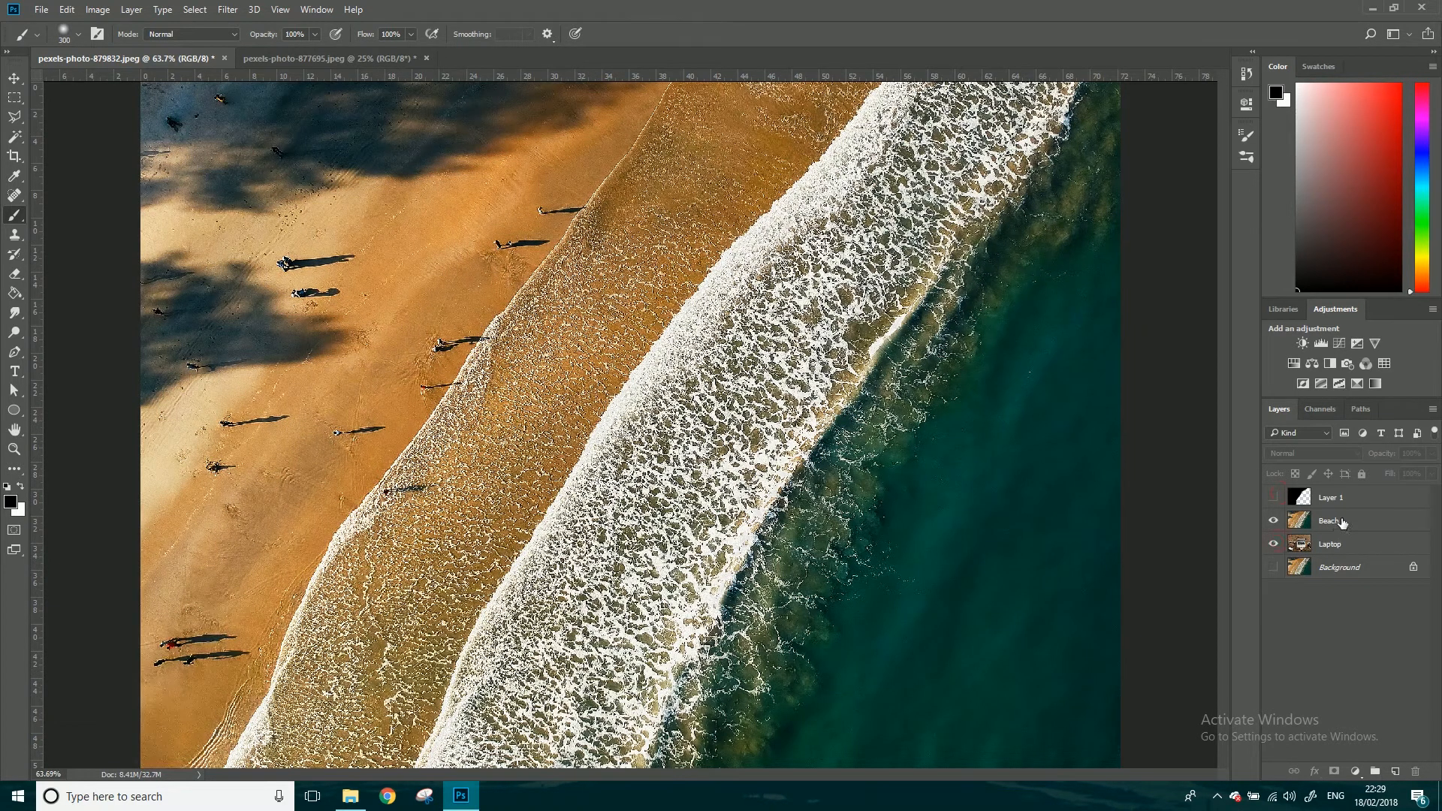
{"action": "left_click", "coordinate": [1342, 519]}
{"action": "left_click", "coordinate": [1335, 455]}
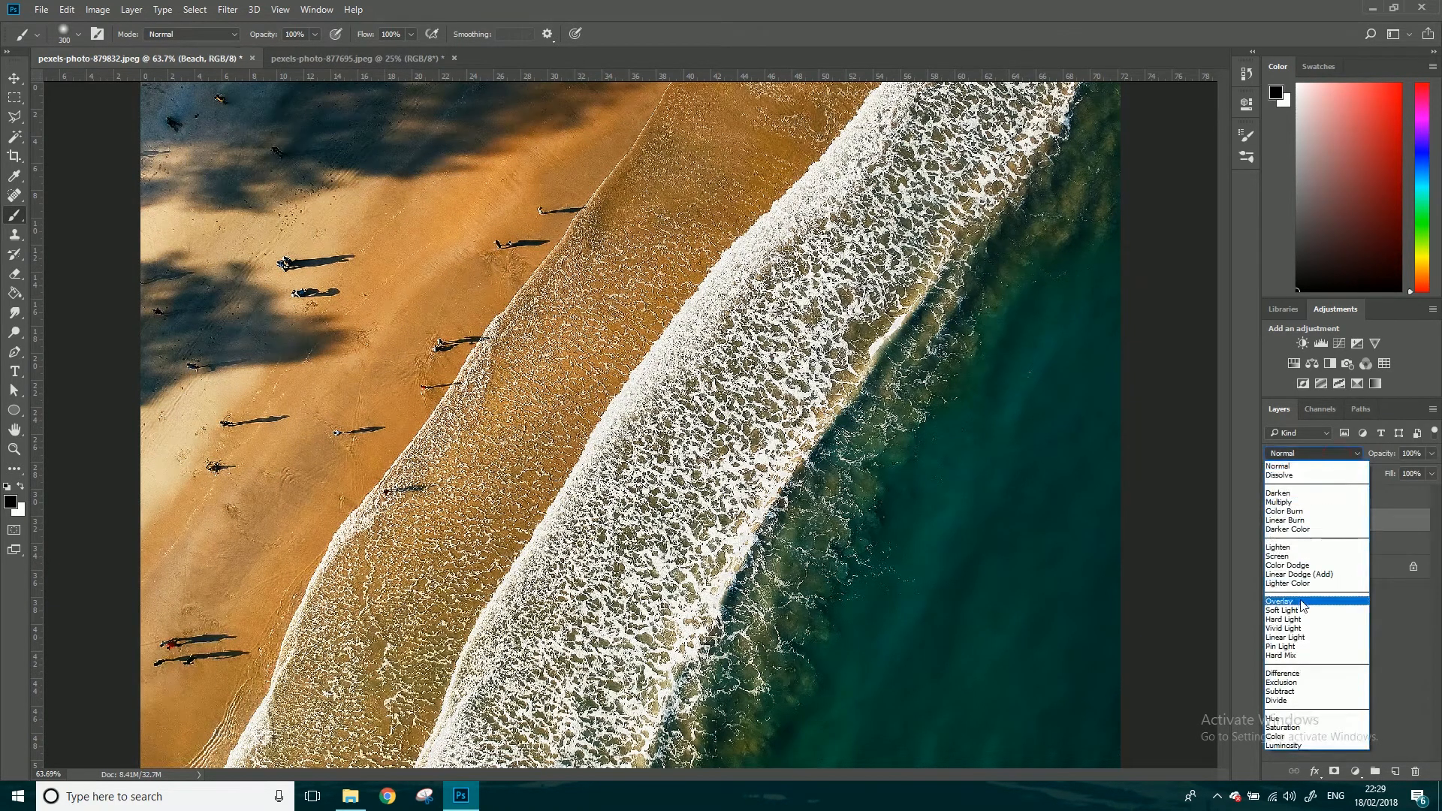
{"action": "left_click", "coordinate": [1312, 594]}
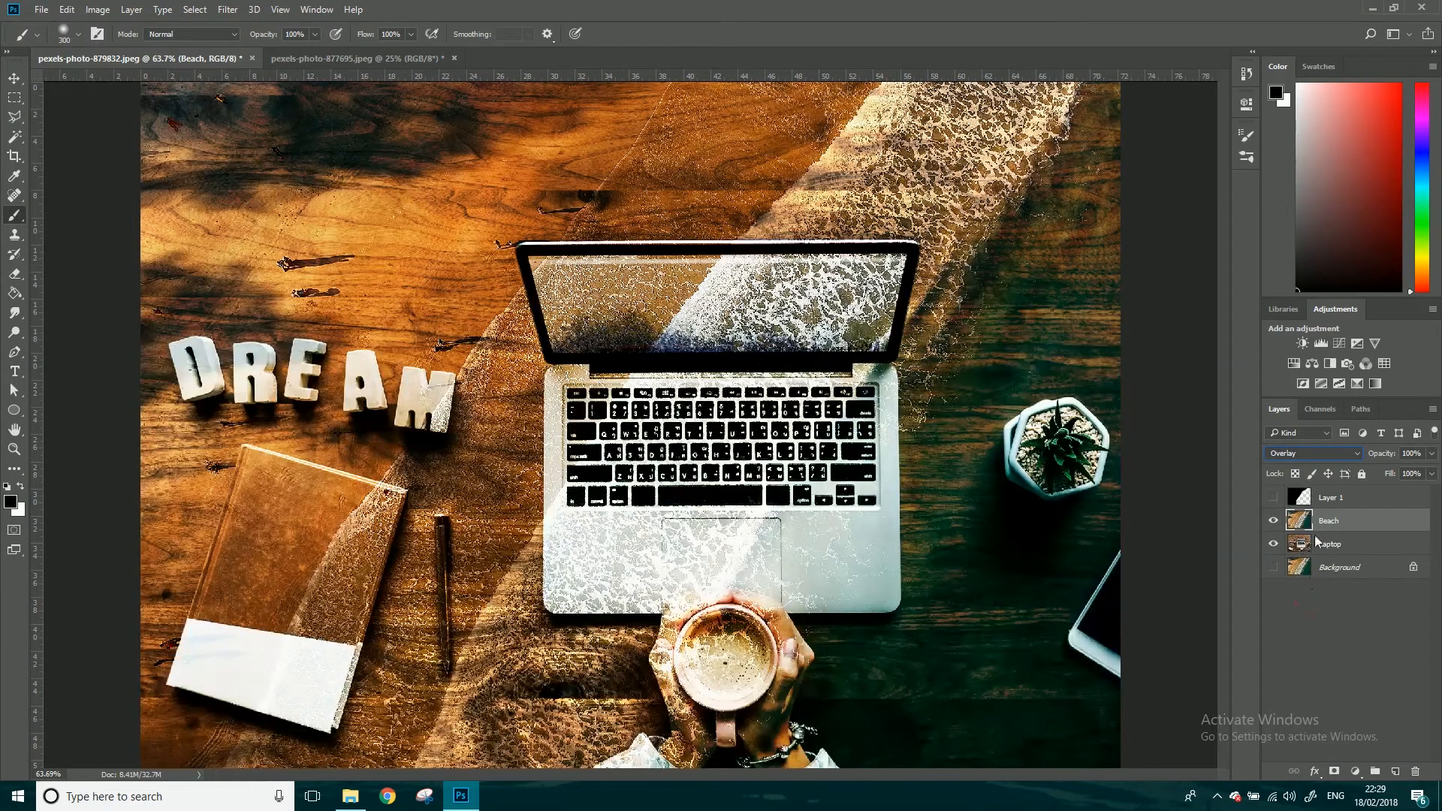
Show only the Beach and black-painted layers, and reset the Beach layer's blend mode to Normal.
{"action": "left_click", "coordinate": [1273, 522], "text": "alt"}
{"action": "left_click", "coordinate": [1273, 497]}
{"action": "left_click", "coordinate": [1336, 498]}
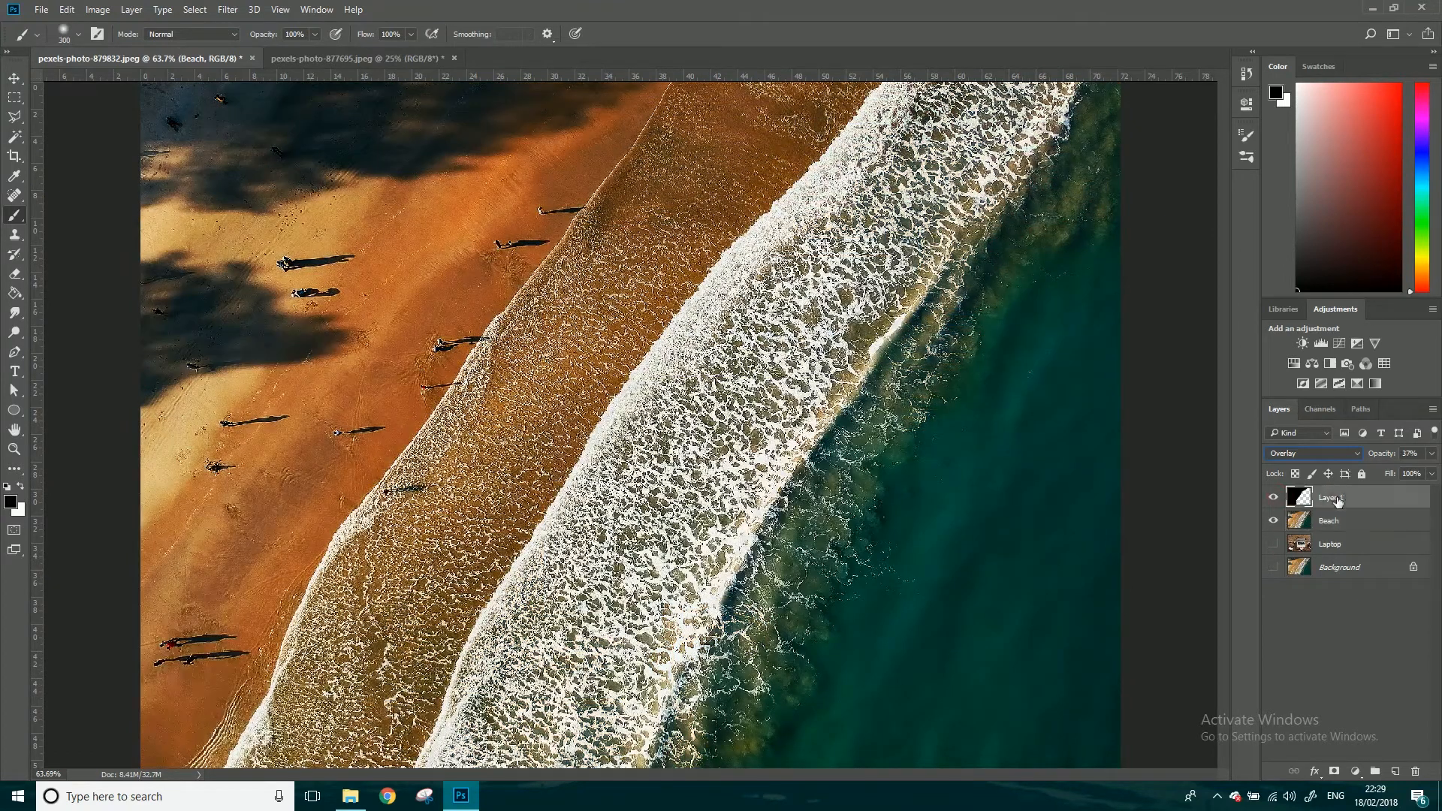
{"action": "left_click", "coordinate": [1330, 520]}
{"action": "left_click", "coordinate": [1315, 454]}
{"action": "left_click", "coordinate": [1295, 456]}
Set Layer 1's blend mode to Soft Light and its opacity to 48%.
{"action": "left_click", "coordinate": [1329, 499]}
{"action": "left_click", "coordinate": [1315, 451]}
{"action": "left_click", "coordinate": [1294, 610]}
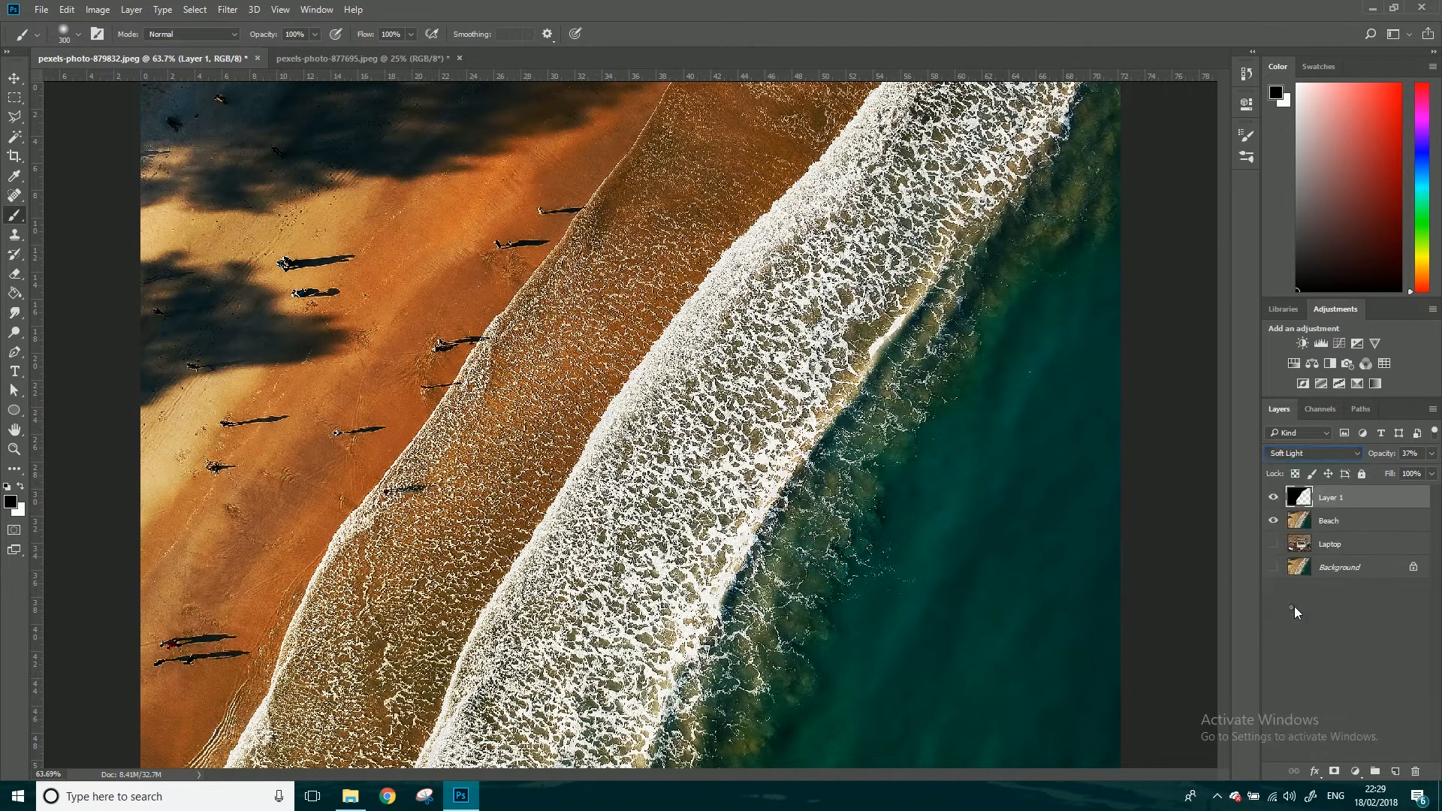
{"action": "left_click", "coordinate": [1432, 454]}
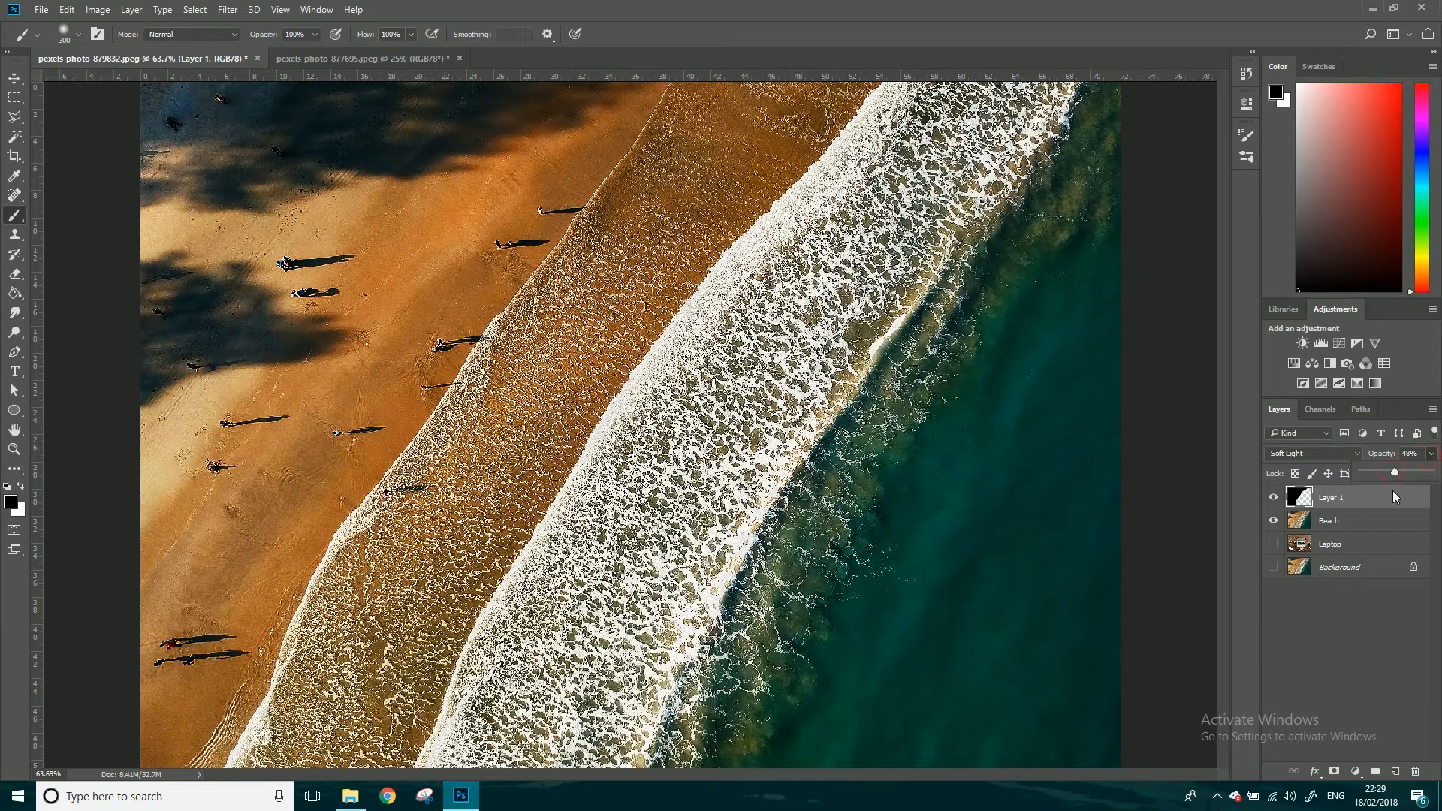
{"action": "left_click", "coordinate": [1336, 645]}
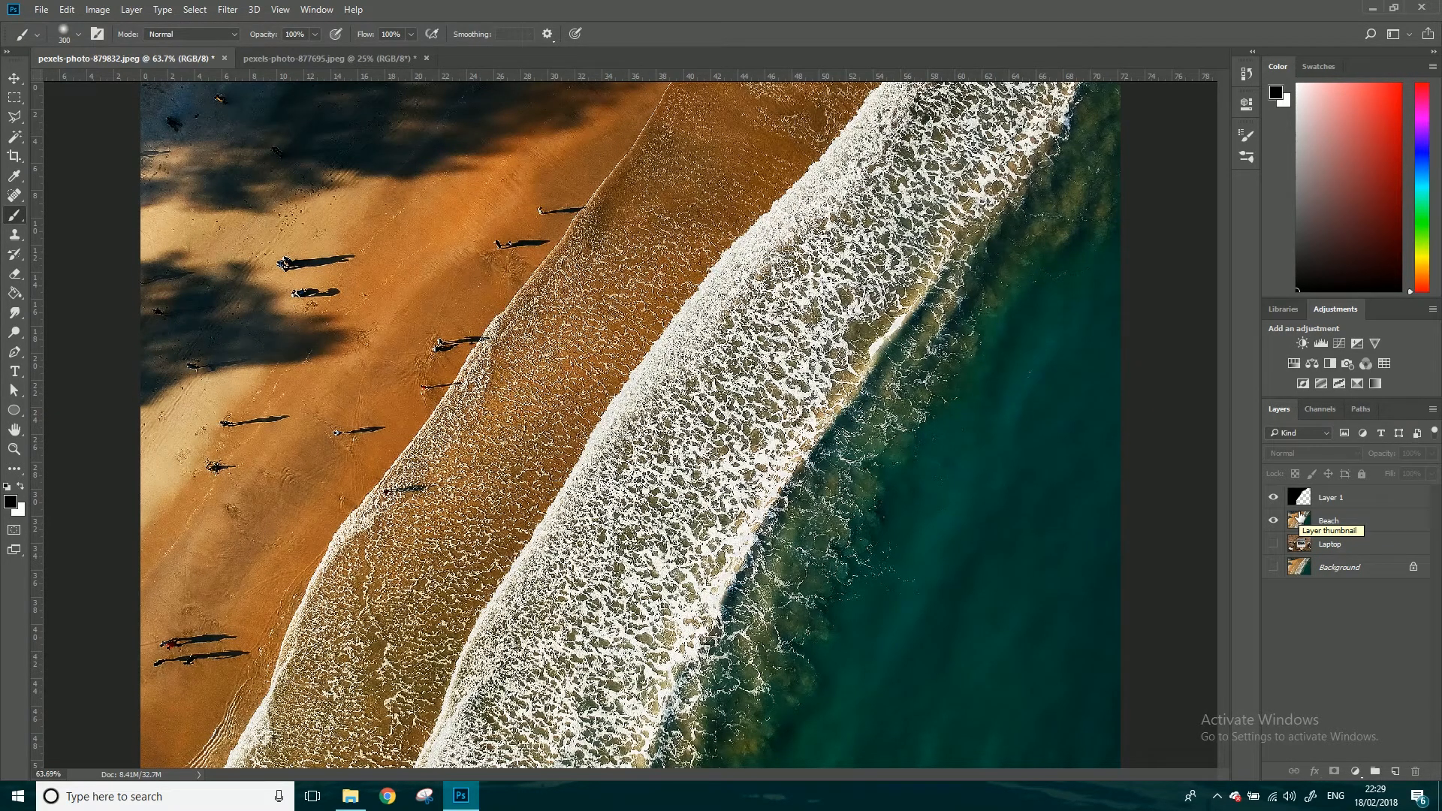
{"action": "left_click", "coordinate": [1360, 502]}
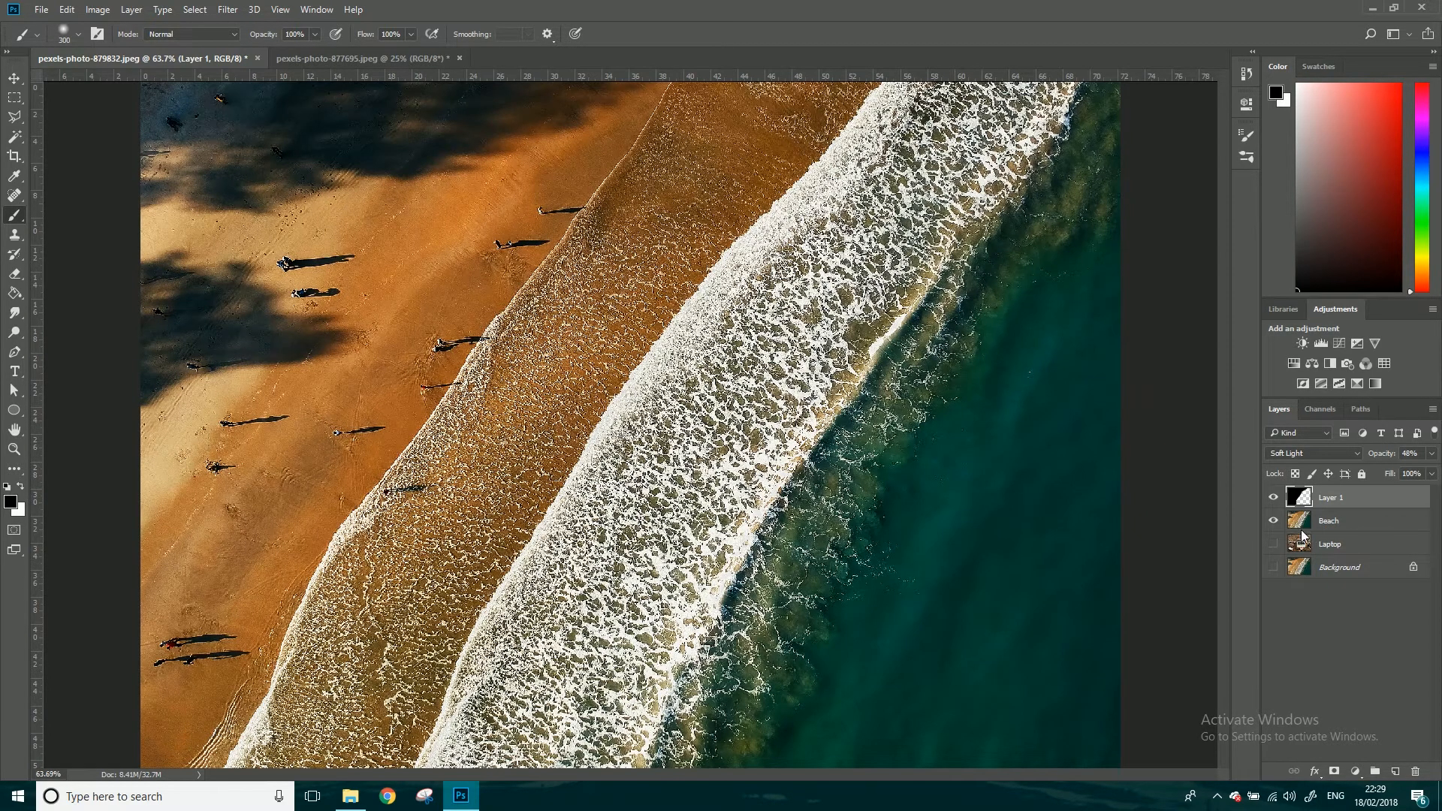
Hide Layer 1, show the Laptop layer and blend the Beach layer over it with Overlay.
{"action": "left_click", "coordinate": [1273, 497]}
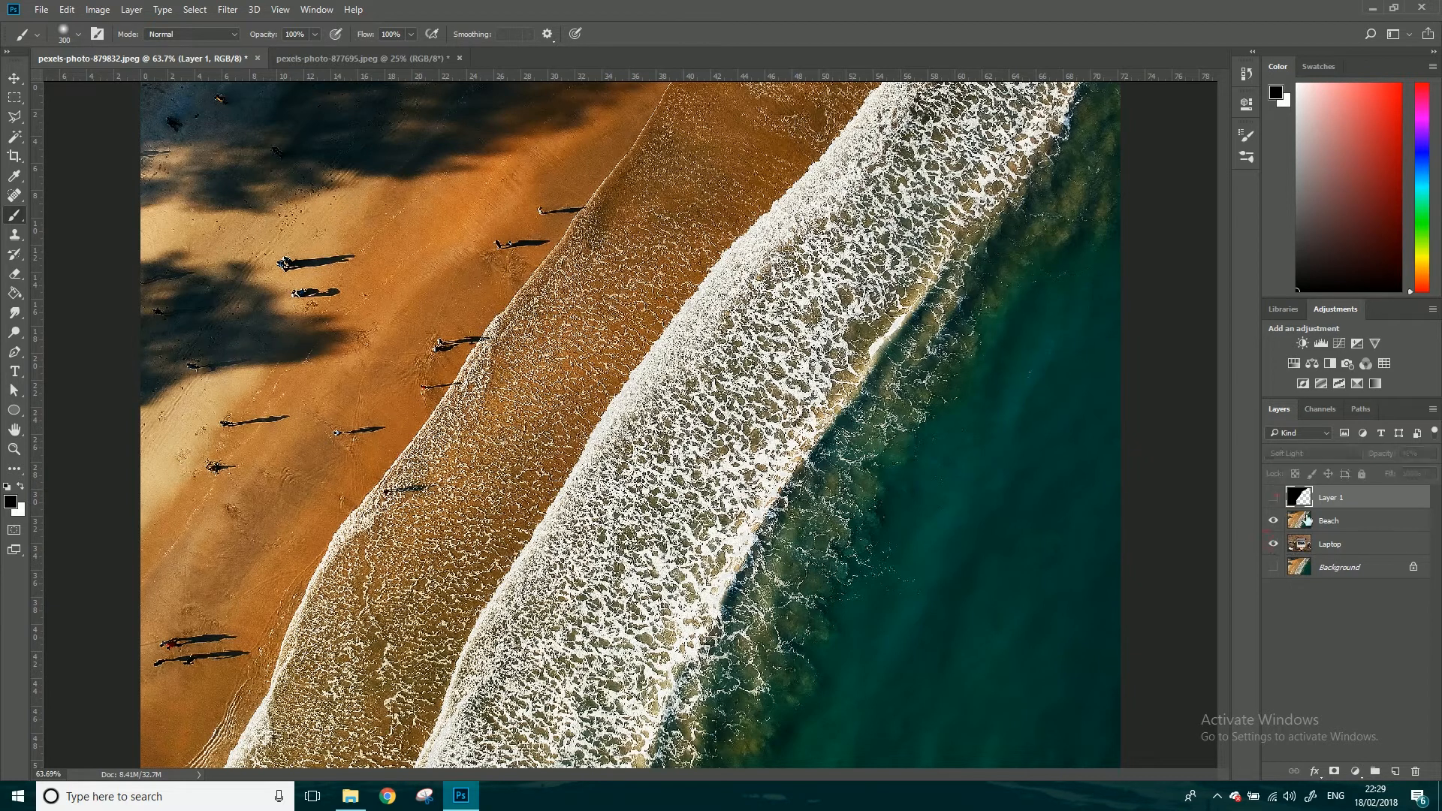
{"action": "left_click", "coordinate": [1332, 521]}
{"action": "left_click", "coordinate": [1341, 452]}
{"action": "left_click", "coordinate": [1318, 590]}
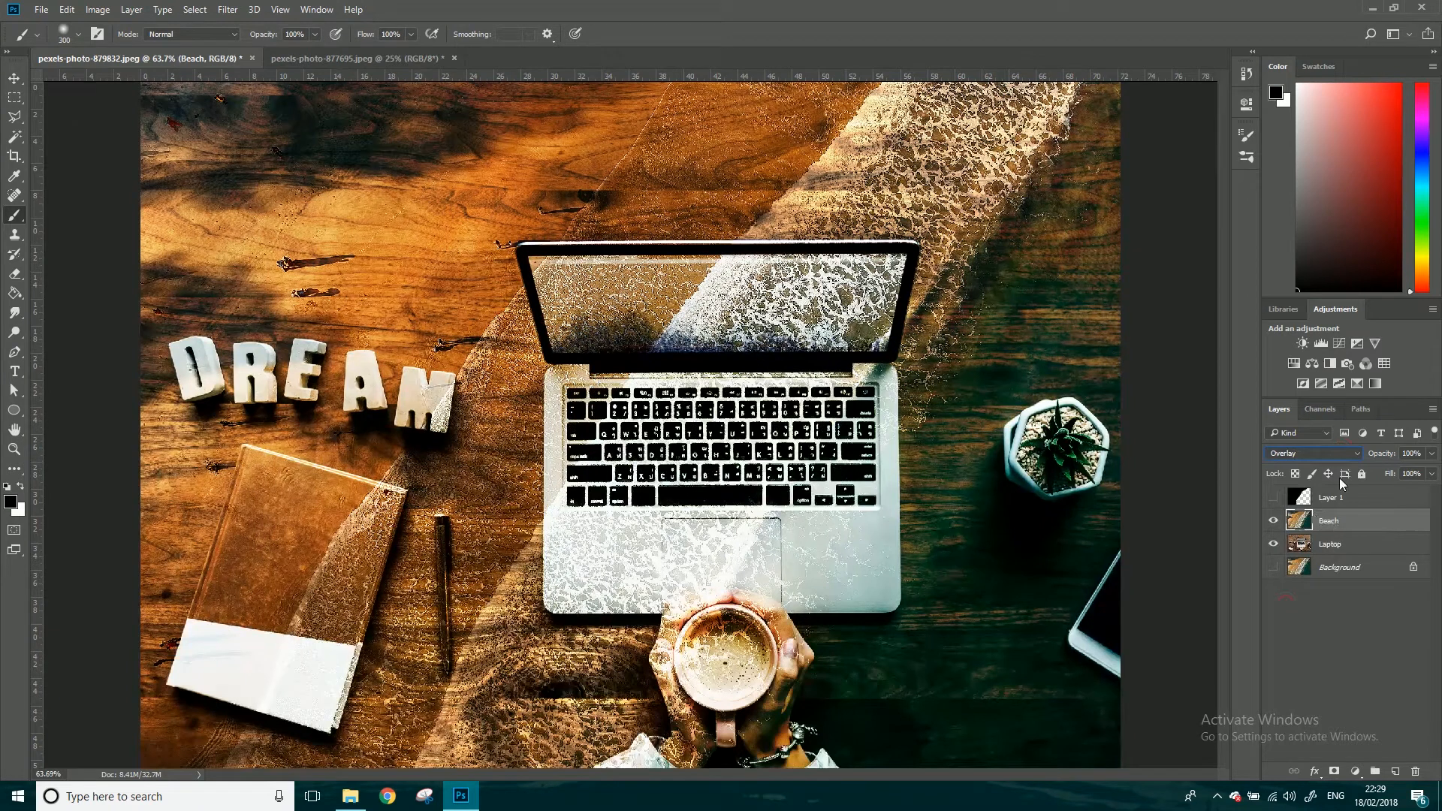
Reset the Beach layer's blend mode to Normal and make Layer 1 visible again.
{"action": "left_click", "coordinate": [1315, 453]}
{"action": "left_click", "coordinate": [1286, 466]}
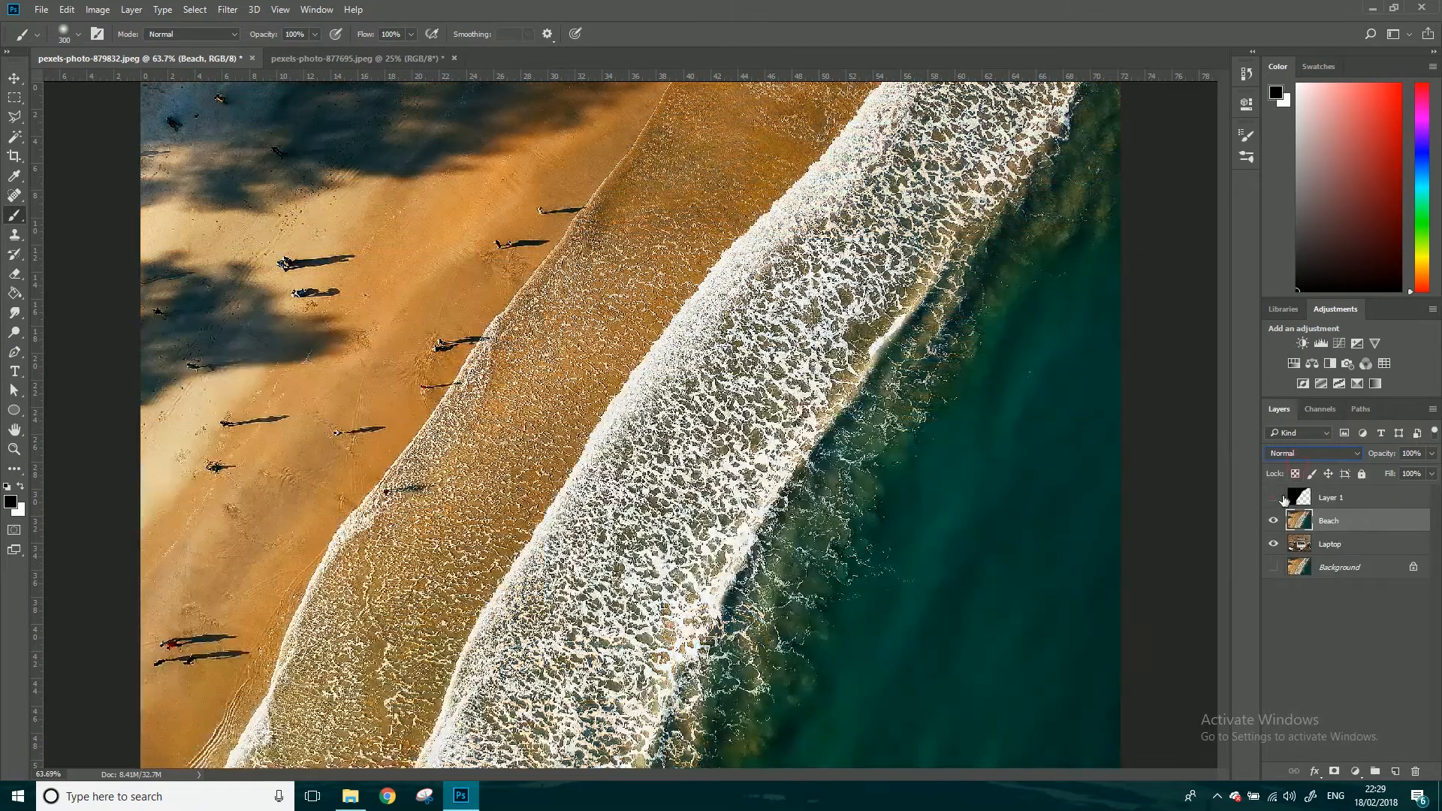
{"action": "left_click", "coordinate": [1274, 497]}
Change Layer 1's blend mode to Hue and raise its opacity to 100%.
{"action": "left_click", "coordinate": [1342, 497]}
{"action": "left_click", "coordinate": [1333, 452]}
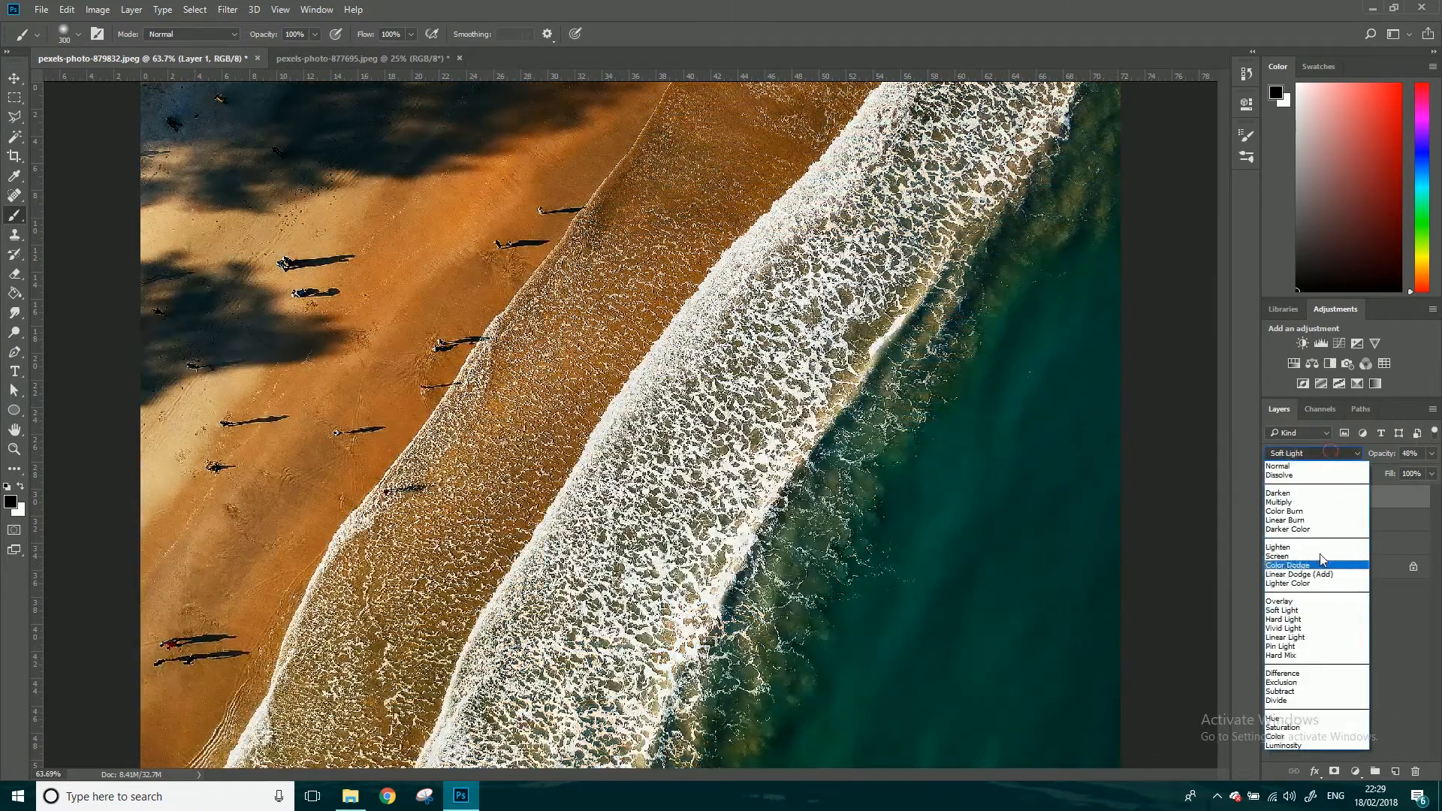
{"action": "left_click", "coordinate": [1286, 719]}
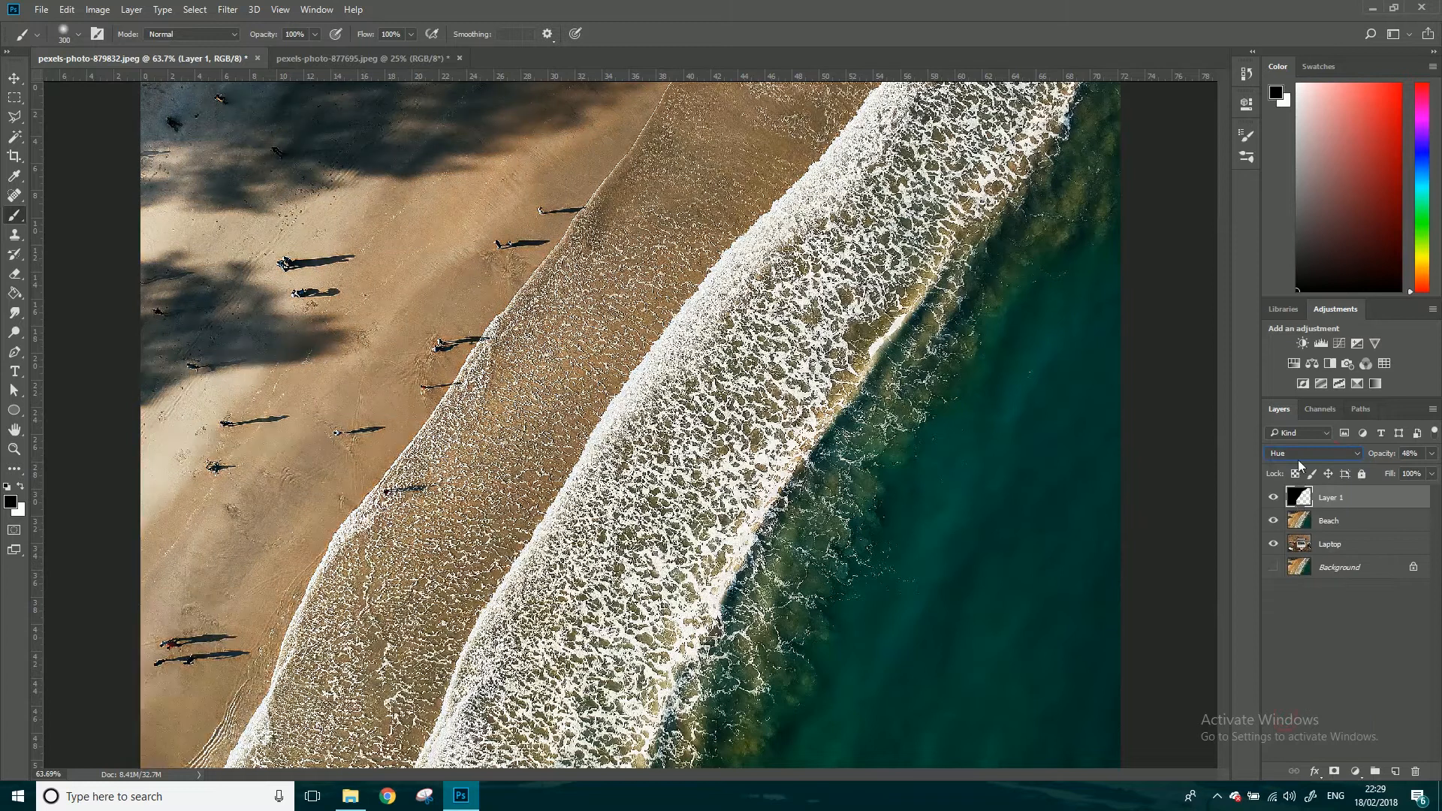
{"action": "left_click", "coordinate": [1430, 453]}
{"action": "left_click_drag", "start_coordinate": [1396, 471], "coordinate": [1432, 471]}
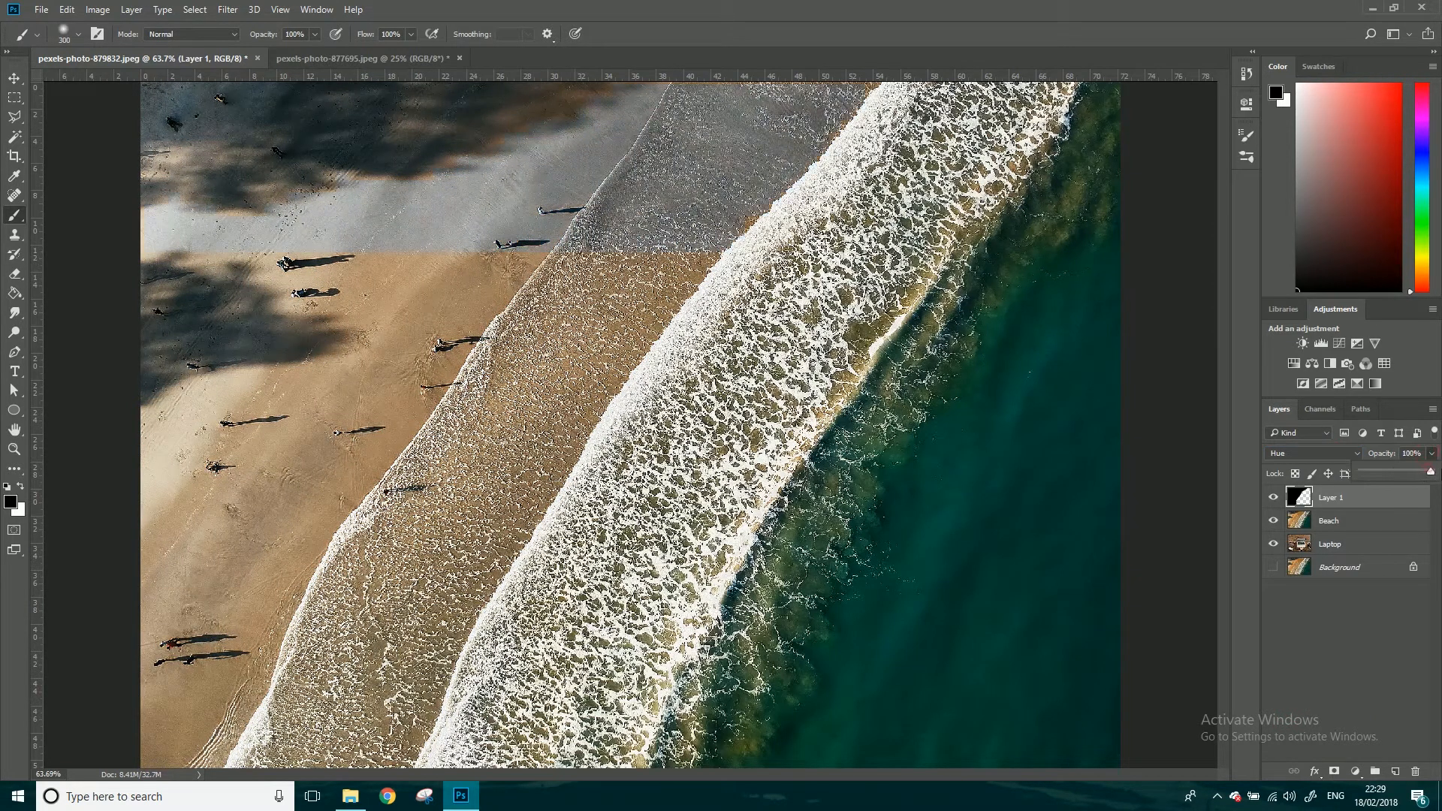
Set Layer 1 to Soft Light at 38% opacity and toggle its visibility off and on to compare.
{"action": "left_click", "coordinate": [1328, 454]}
{"action": "left_click", "coordinate": [1300, 607]}
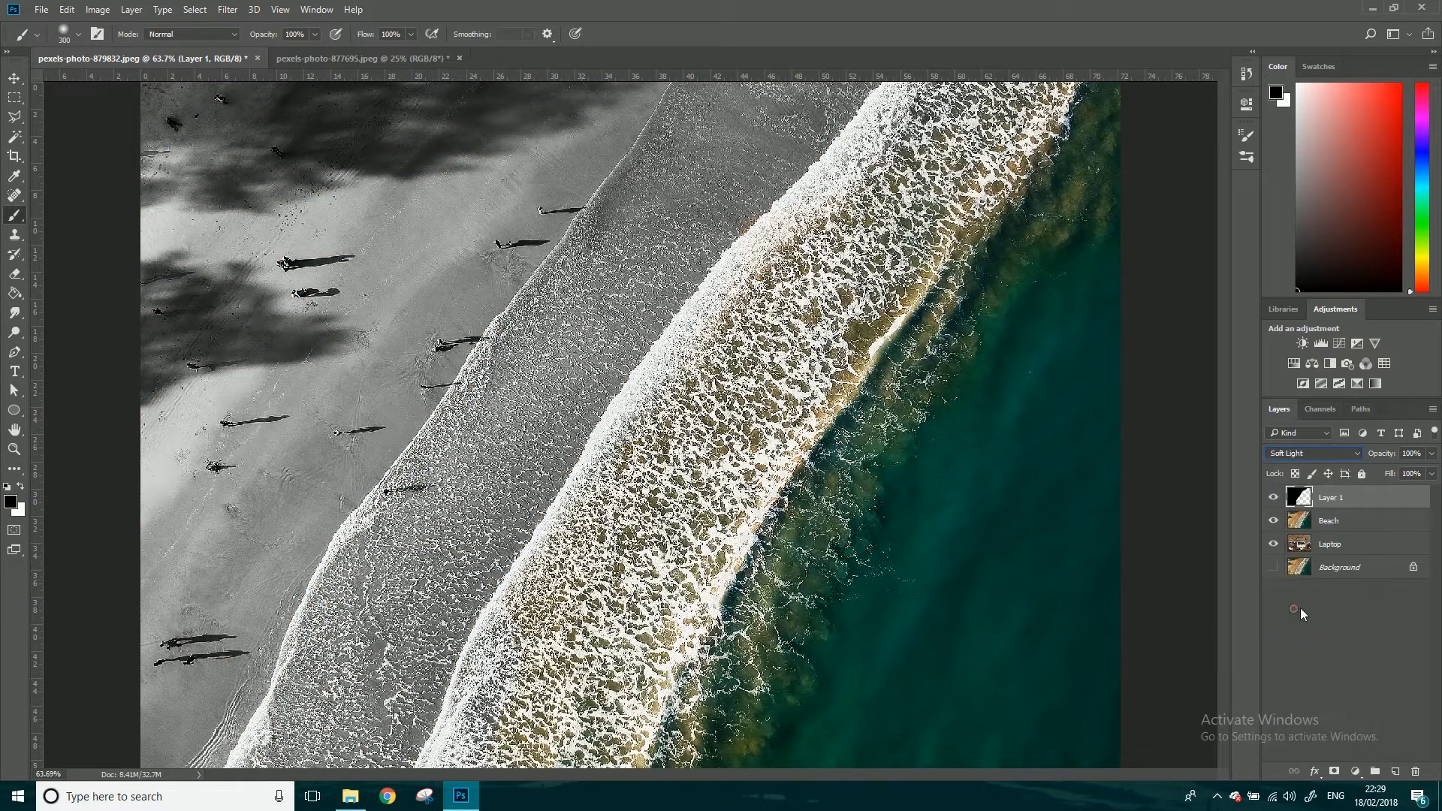
{"action": "left_click", "coordinate": [1432, 454]}
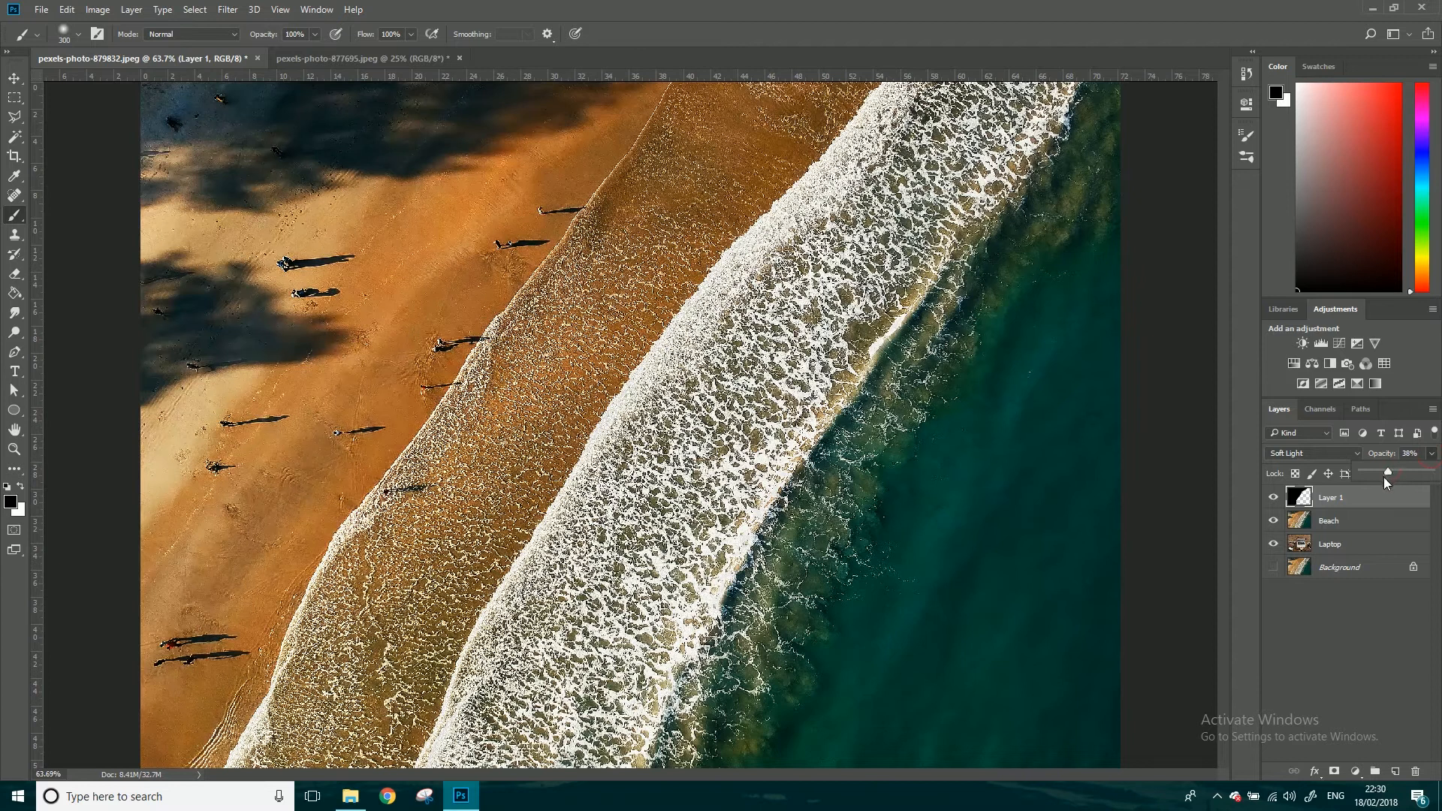
{"action": "left_click", "coordinate": [1274, 498]}
{"action": "left_click", "coordinate": [1273, 498]}
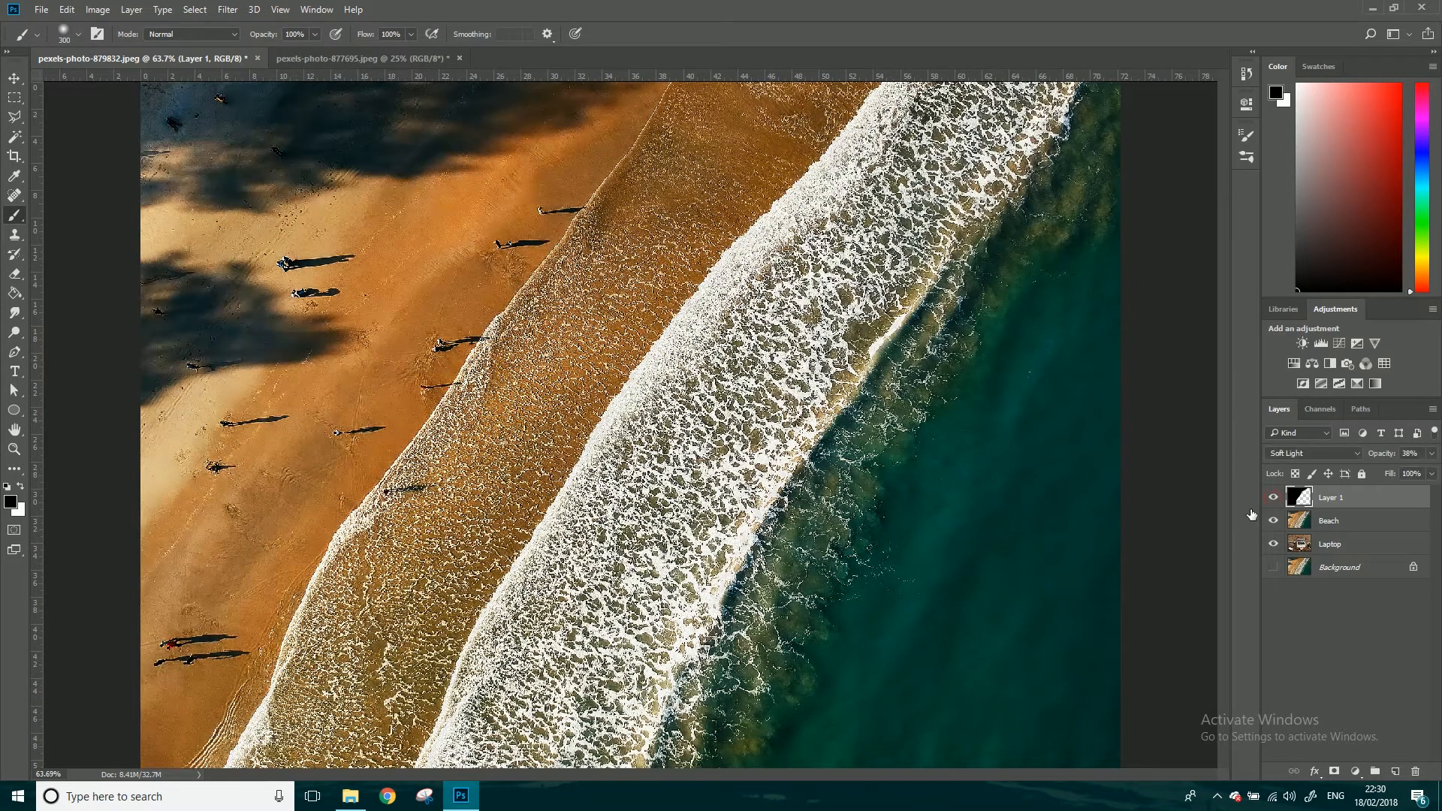